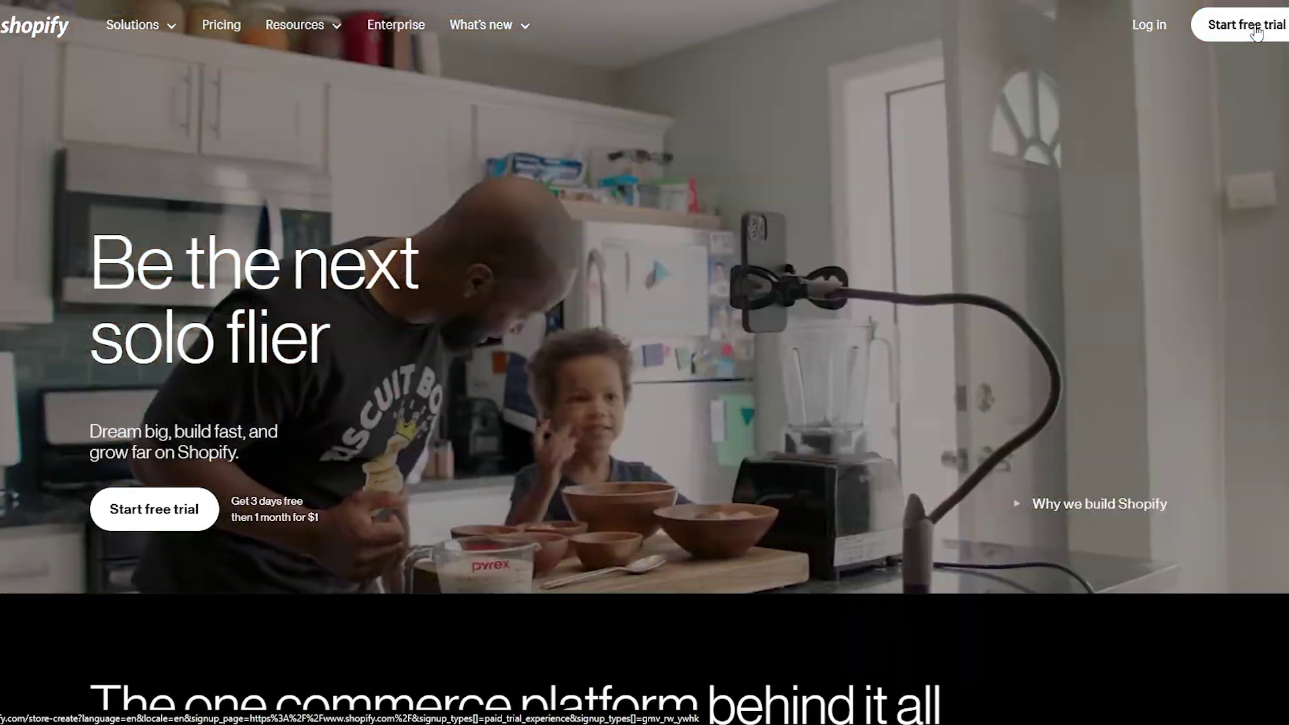
Step: Start the Shopify free trial sign-up
left_click(1248, 25)
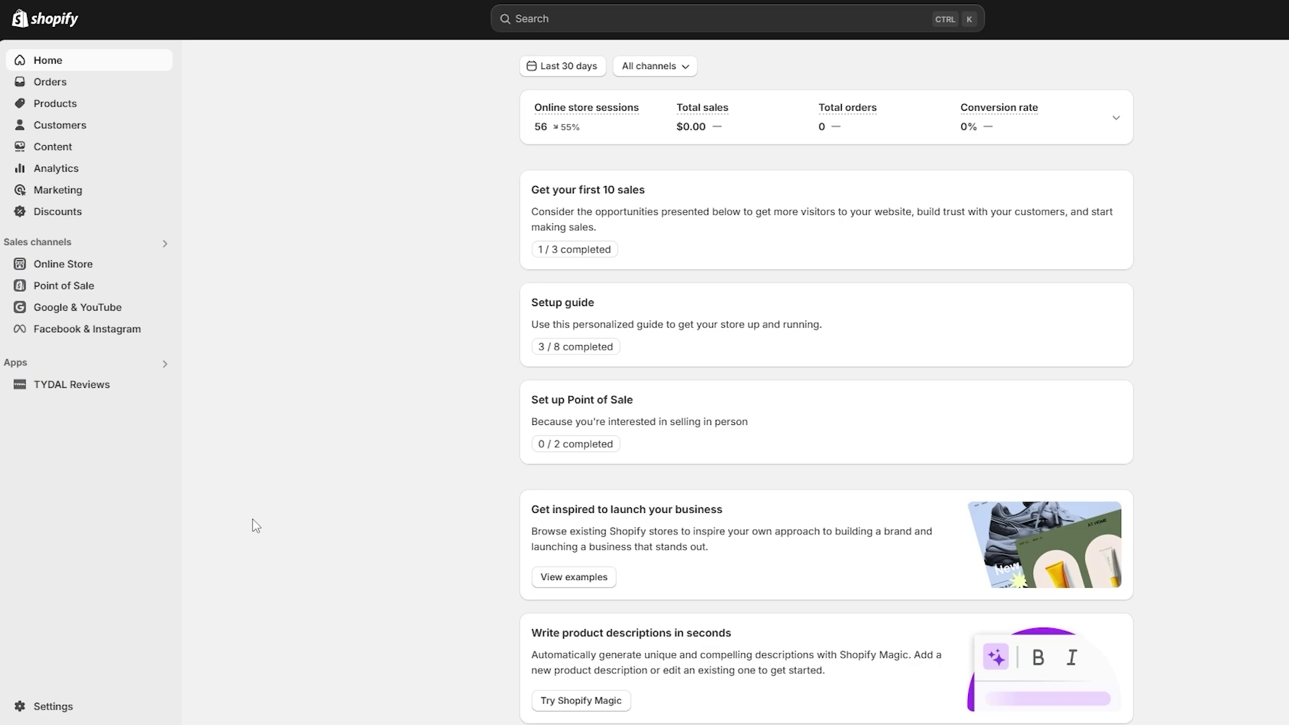
Step: Open a blank product form from the product list and look over its title, description and media fields
left_click(103, 113)
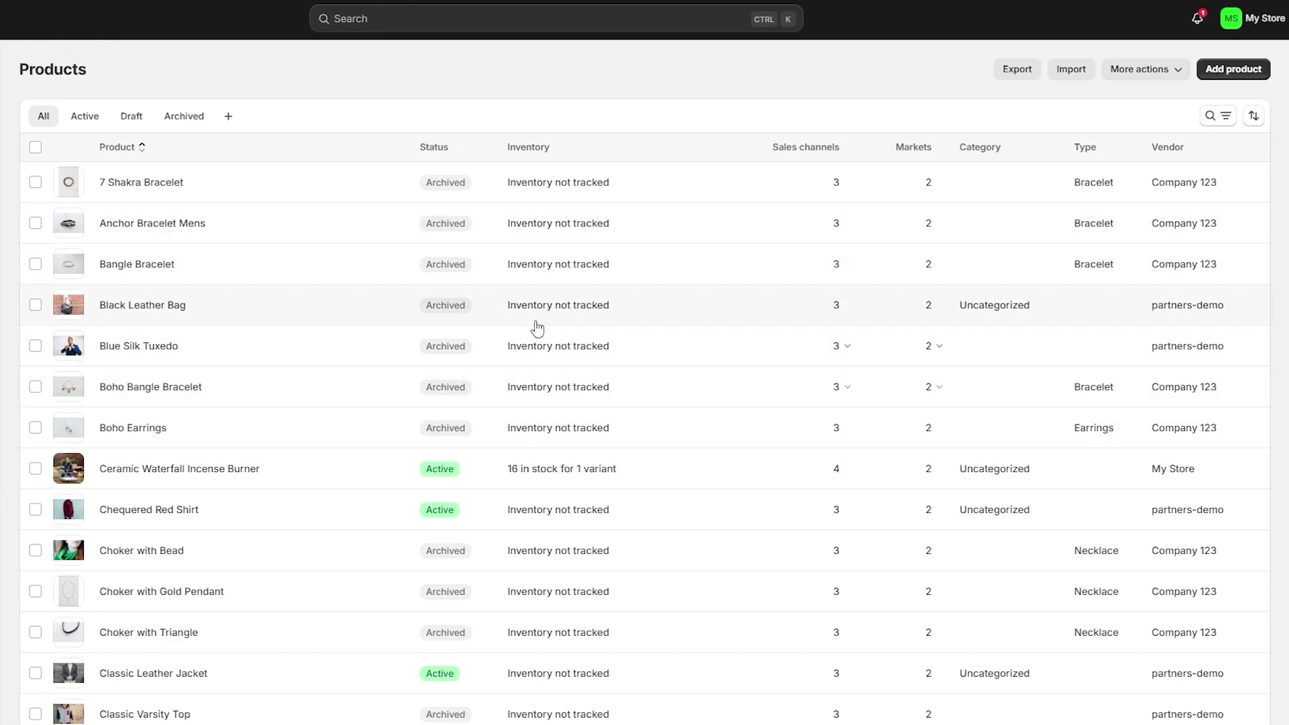
left_click(1249, 76)
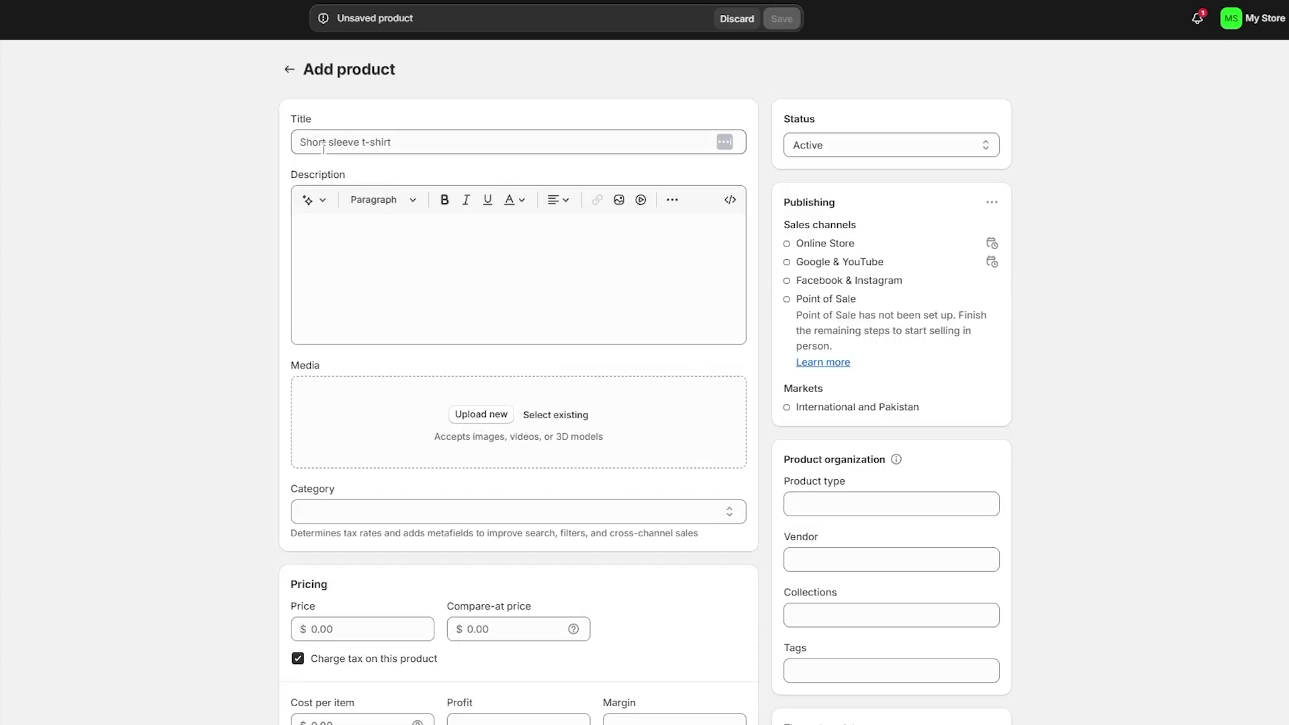
left_click(304, 142)
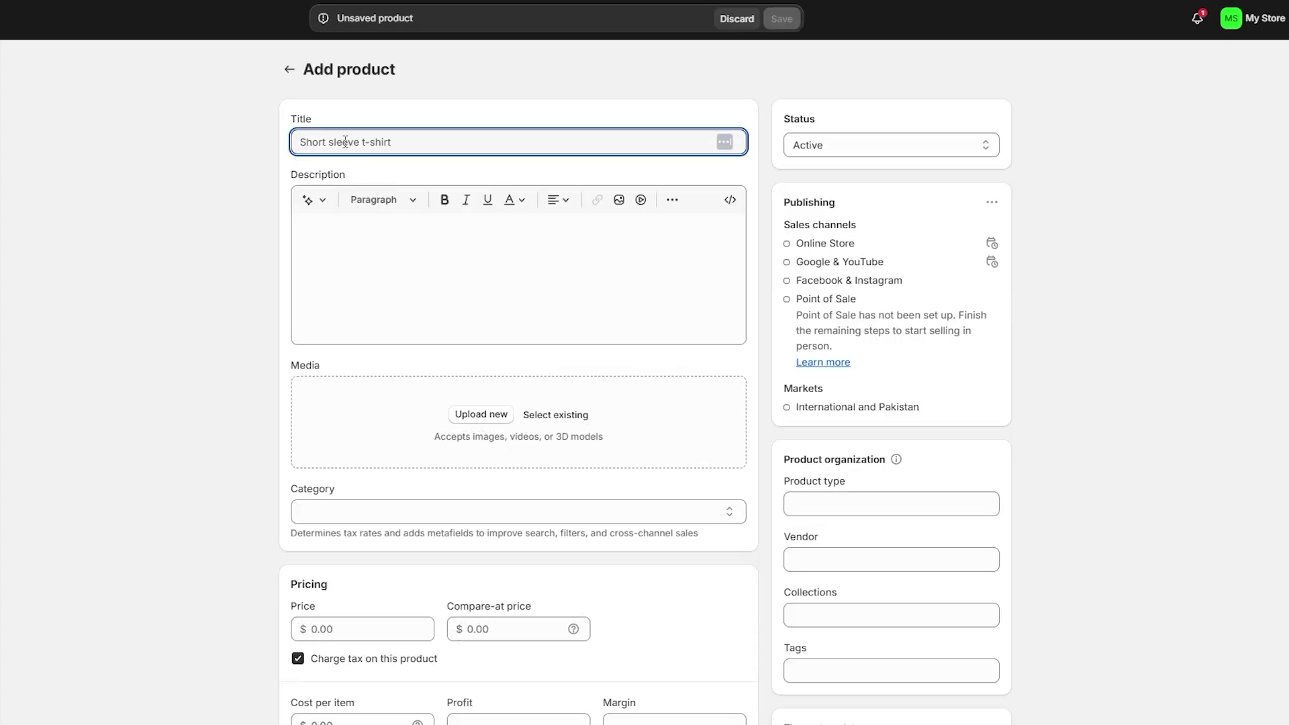
left_click(332, 230)
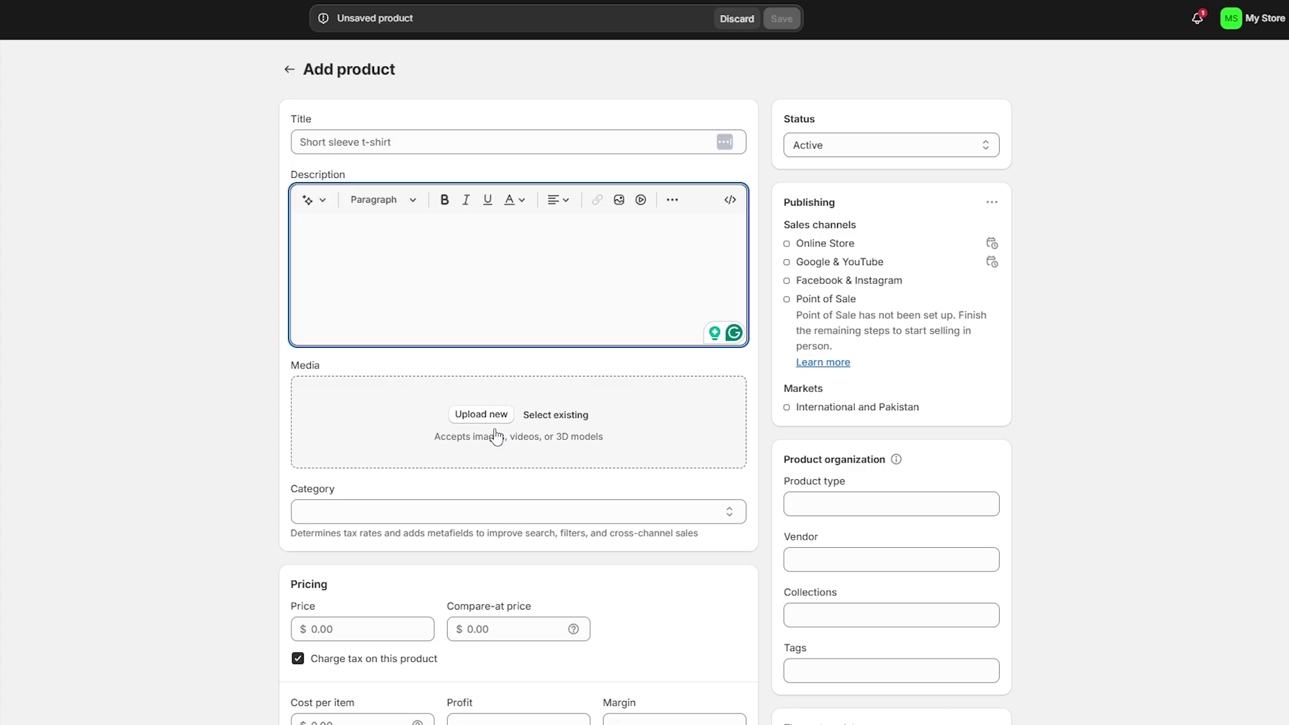
left_click(630, 416)
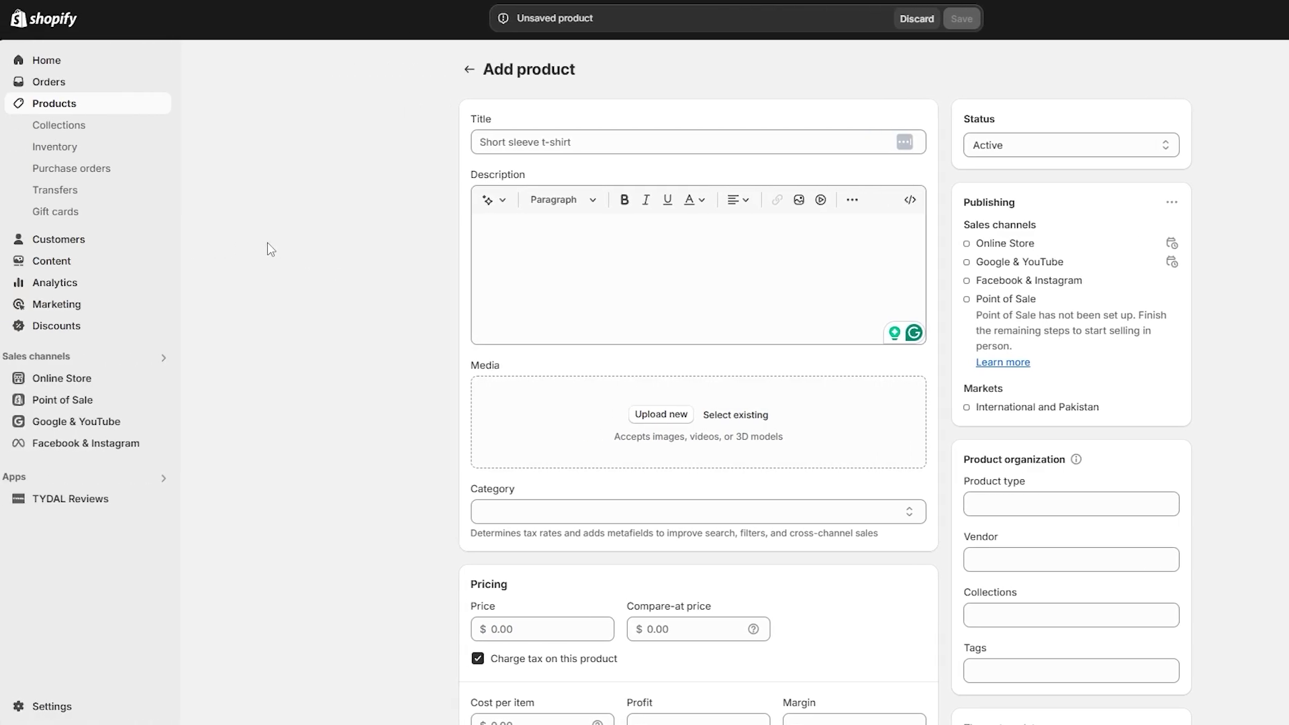
Step: Open the store's content files and look through the list of uploaded files
left_click(105, 260)
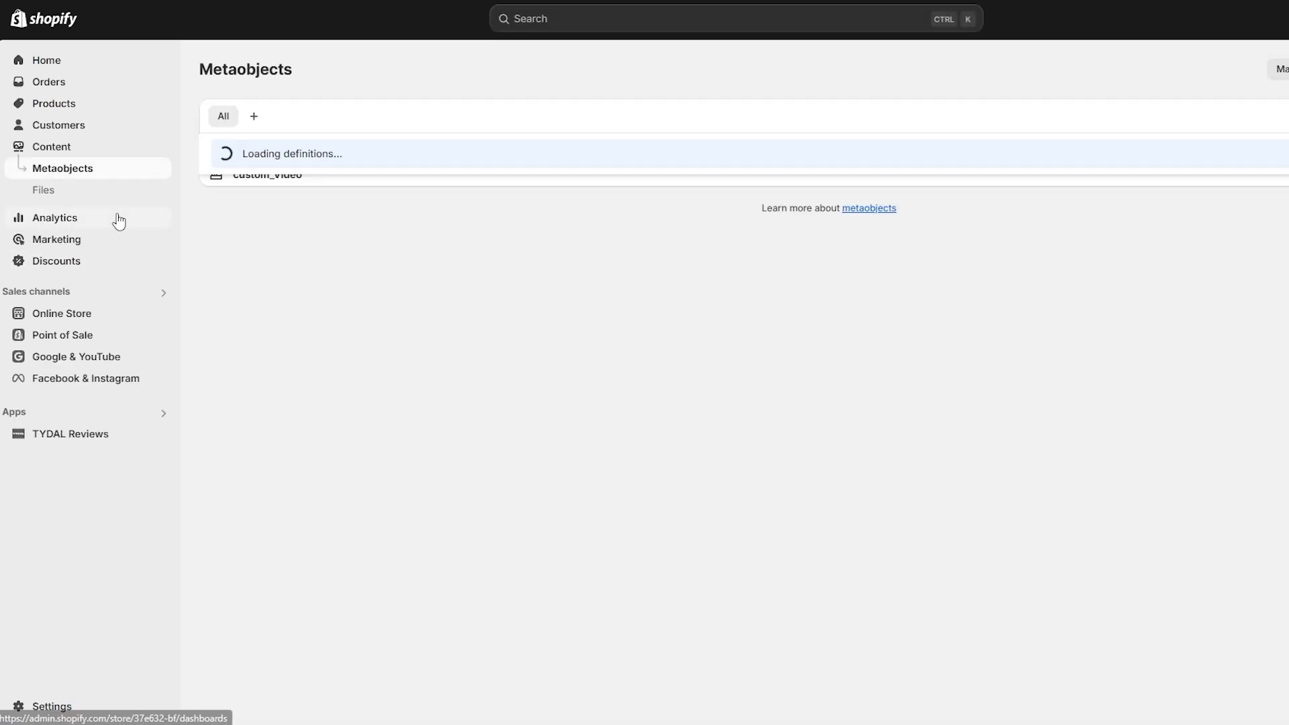
left_click(67, 193)
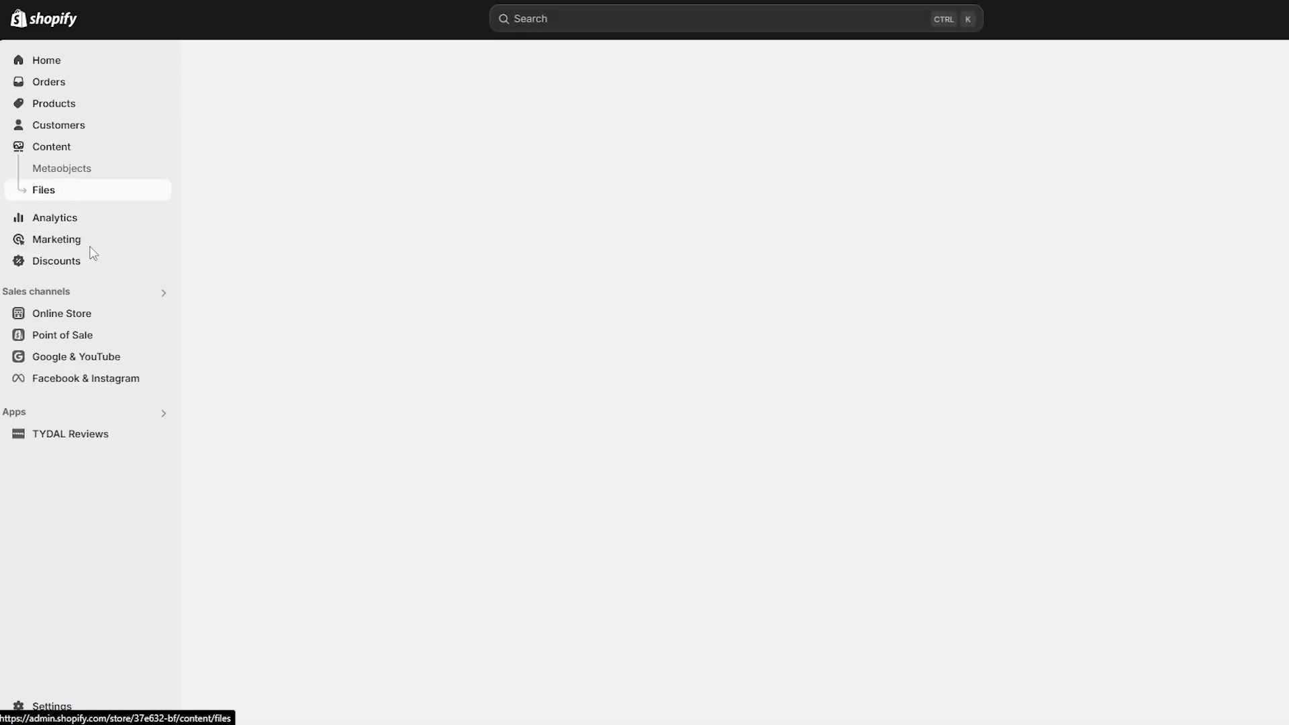
scroll(371, 532, "down", 2)
scroll(375, 539, "up", 2)
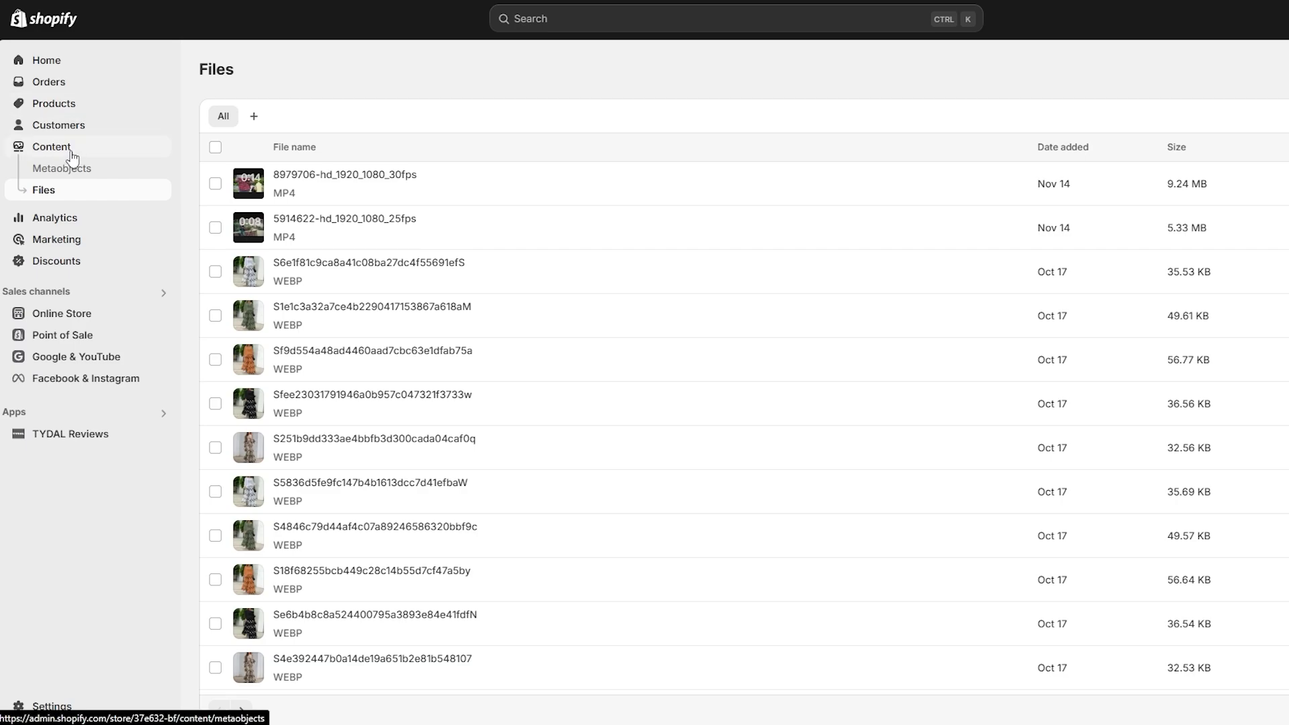
Step: Start adding a new product and review the form's pricing, inventory, shipping, variants and metafields sections
left_click(54, 103)
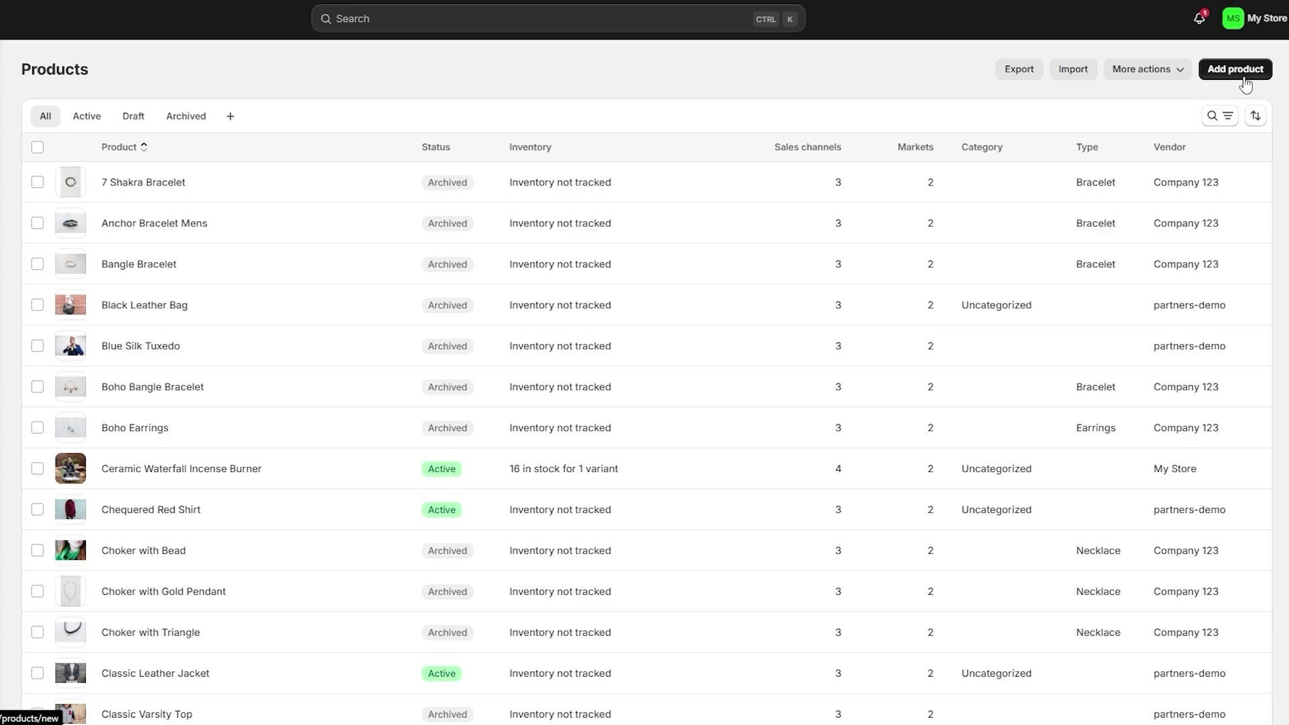
left_click(1236, 69)
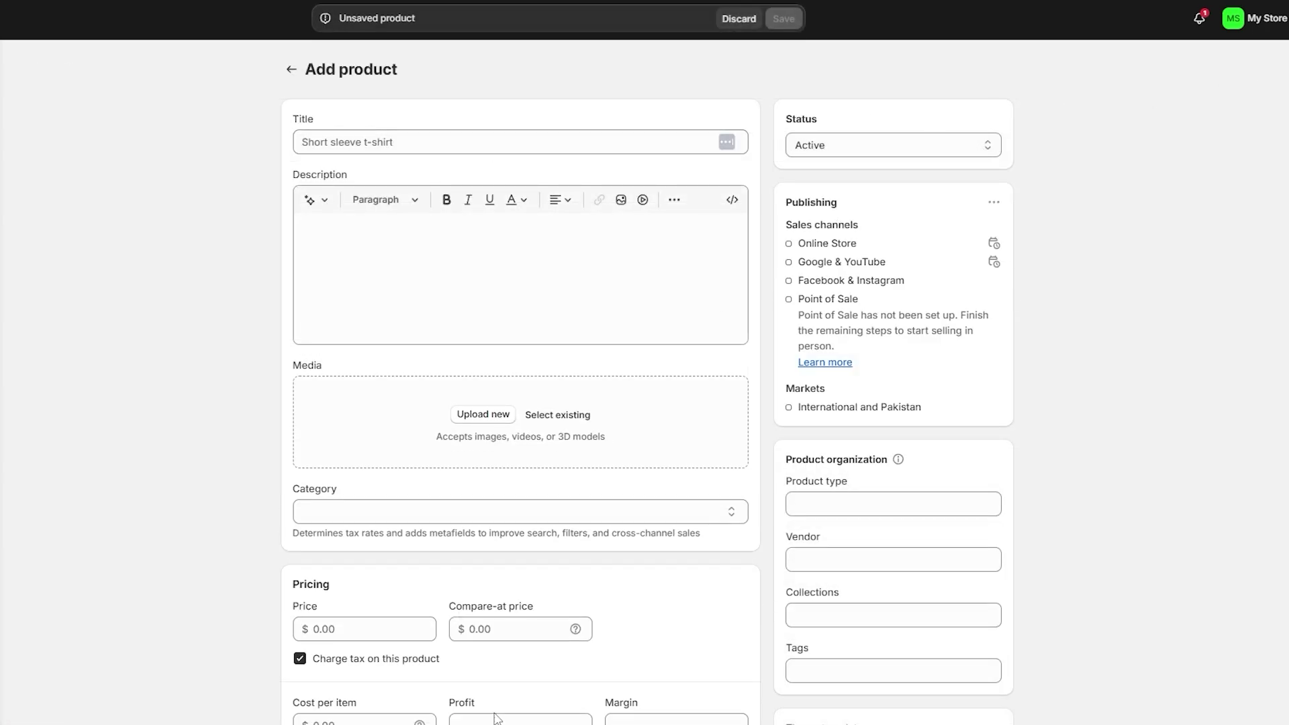
scroll(418, 414, "down", 2)
scroll(419, 414, "down", 3)
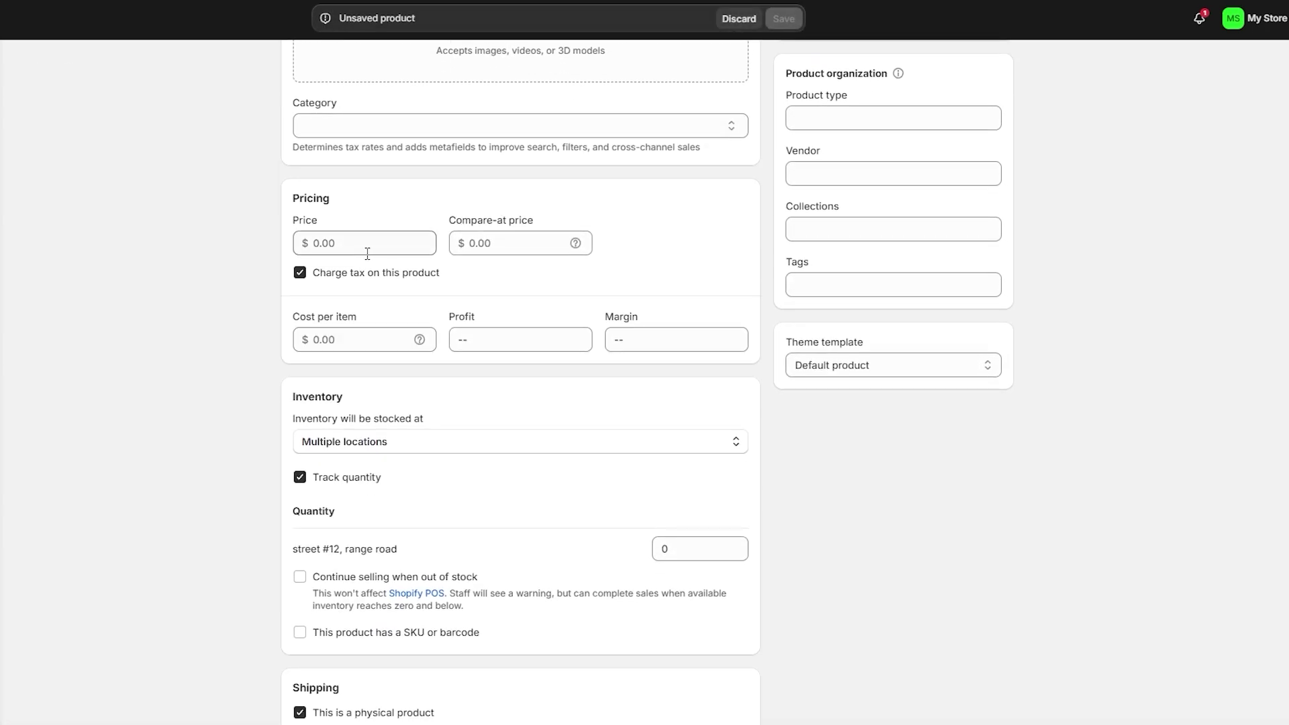
scroll(556, 383, "down", 2)
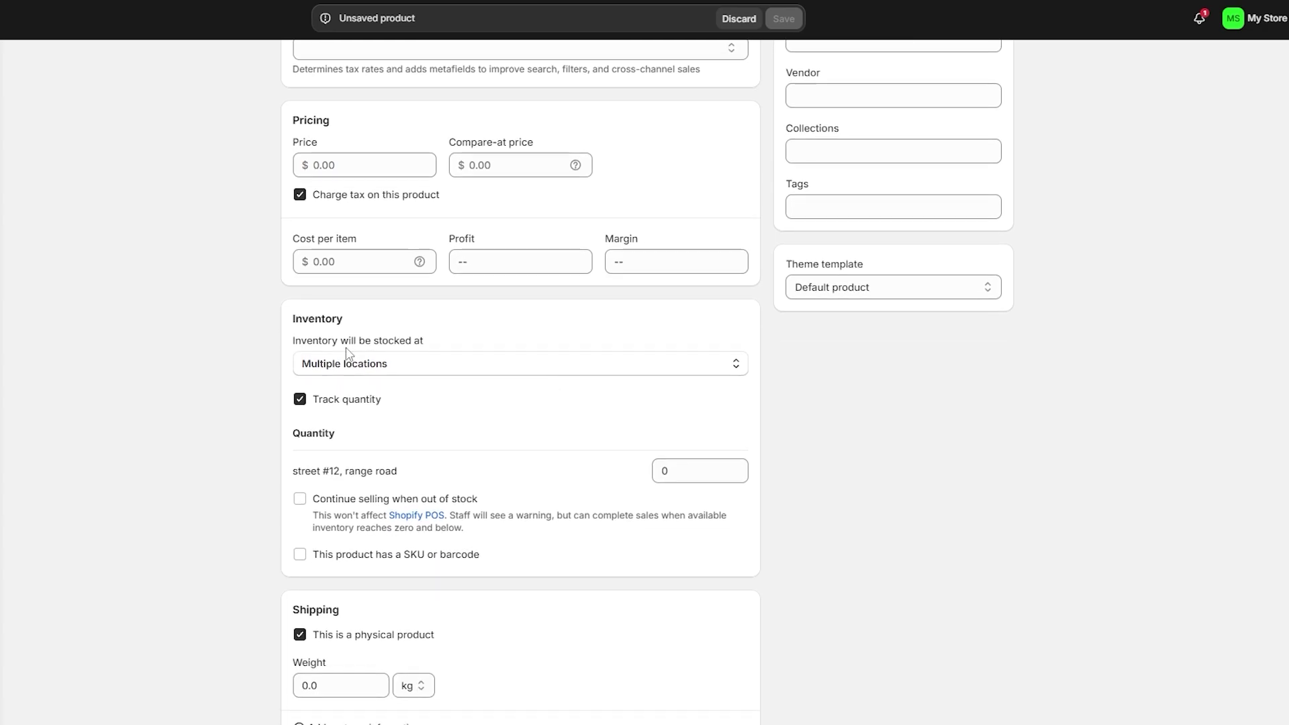
scroll(344, 345, "down", 1)
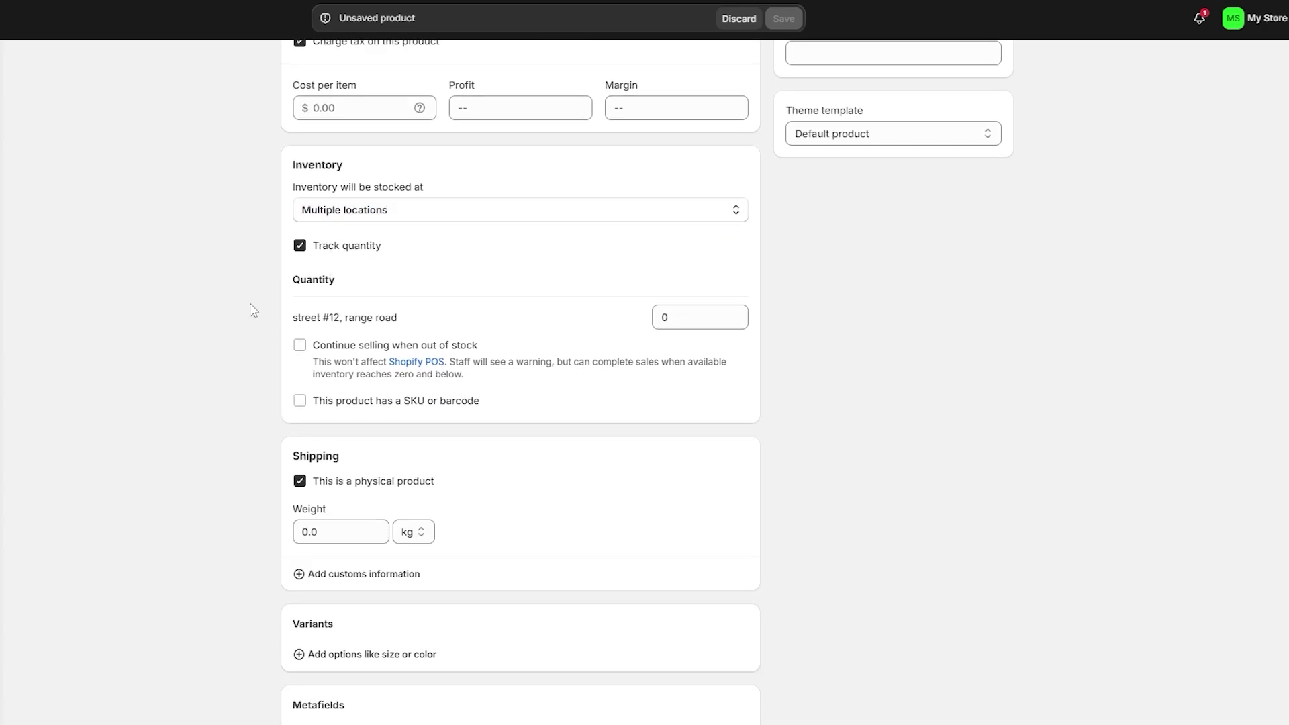
scroll(341, 361, "down", 1)
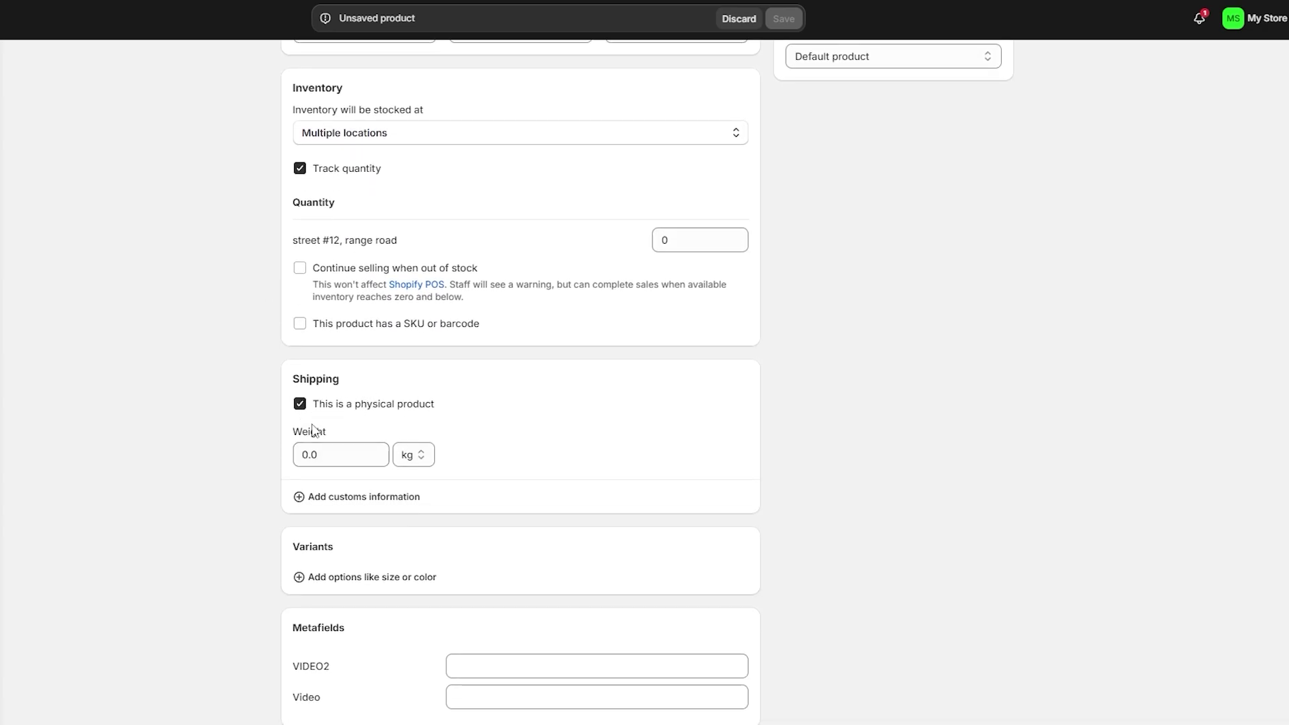
scroll(320, 432, "down", 1)
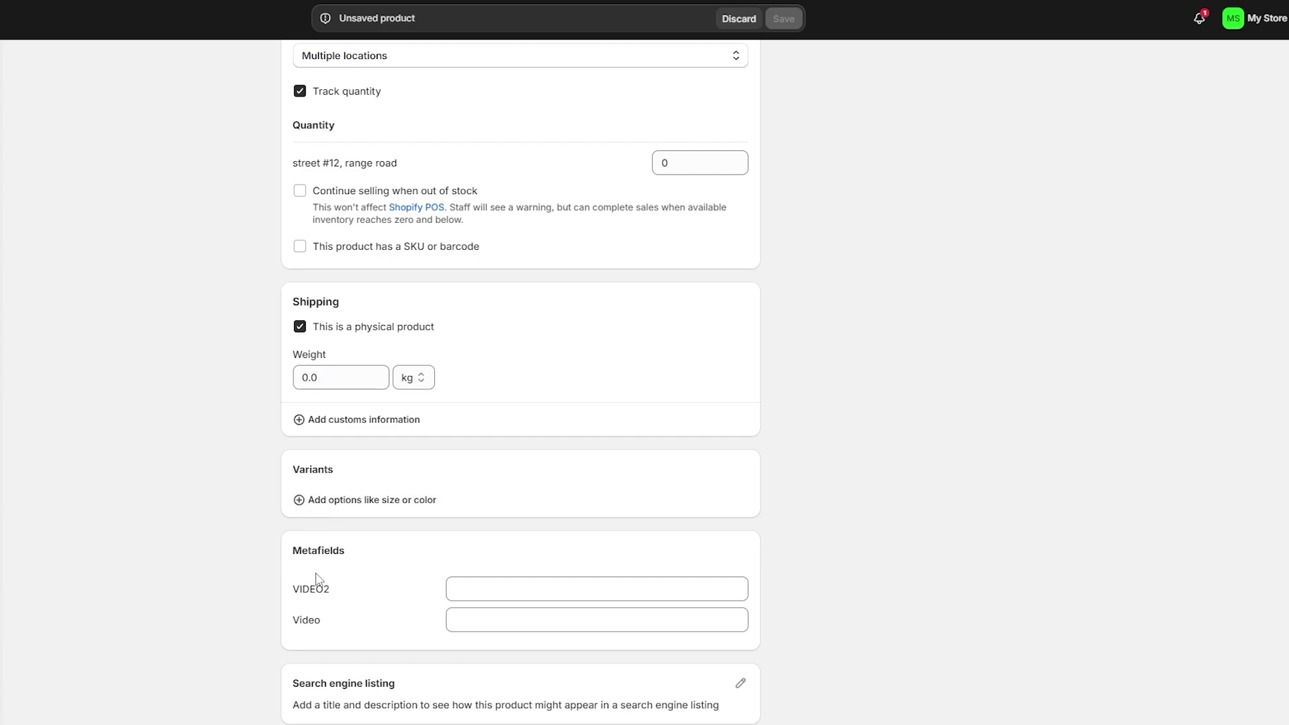
scroll(369, 569, "down", 1)
scroll(537, 336, "up", 15)
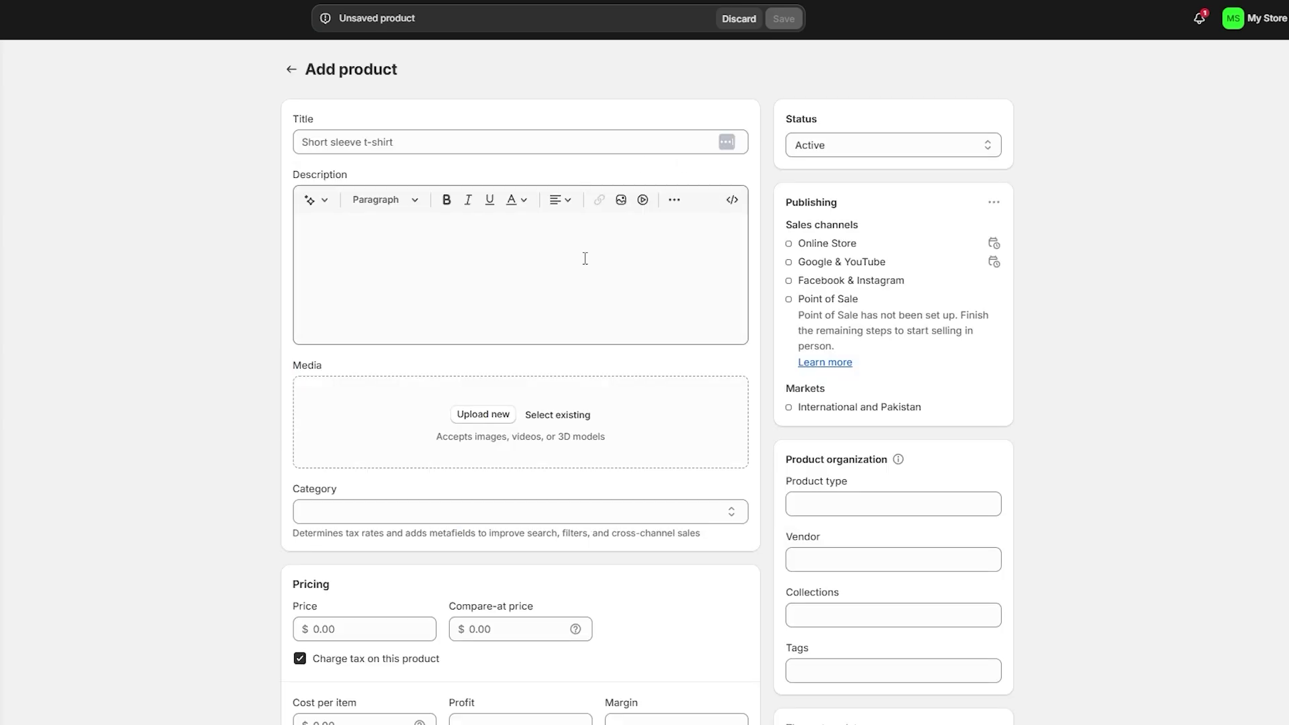
Step: Upload the hoodie outline image as the product's media and set the category to Apparel & Accessories
left_click(485, 415)
scroll(202, 255, "down", 10)
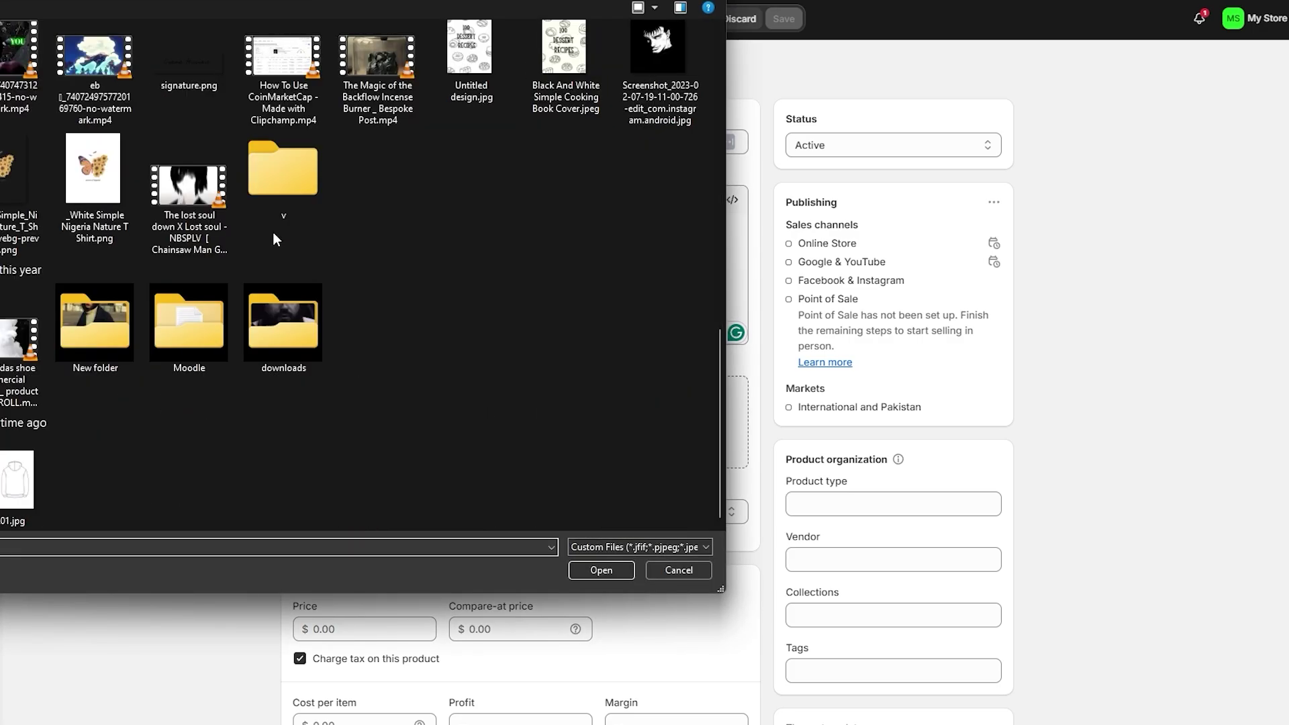
left_click(3, 492)
double_click(3, 494)
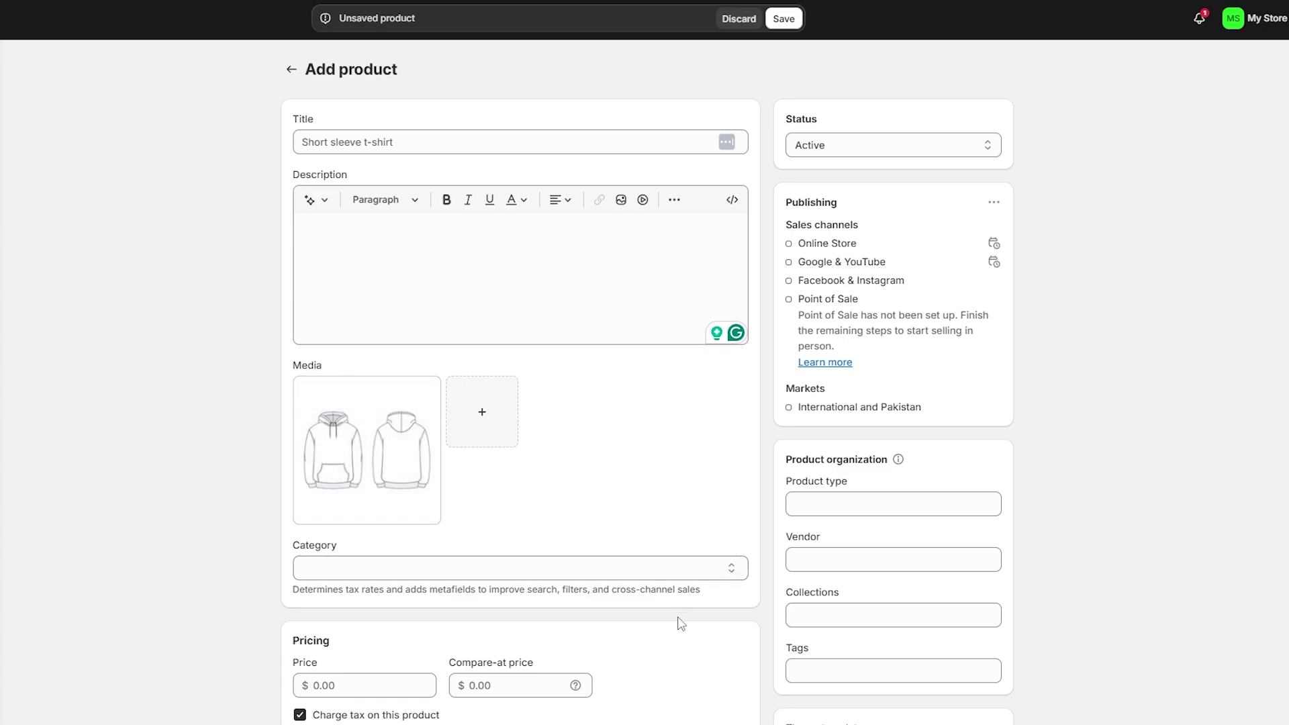
left_click(455, 573)
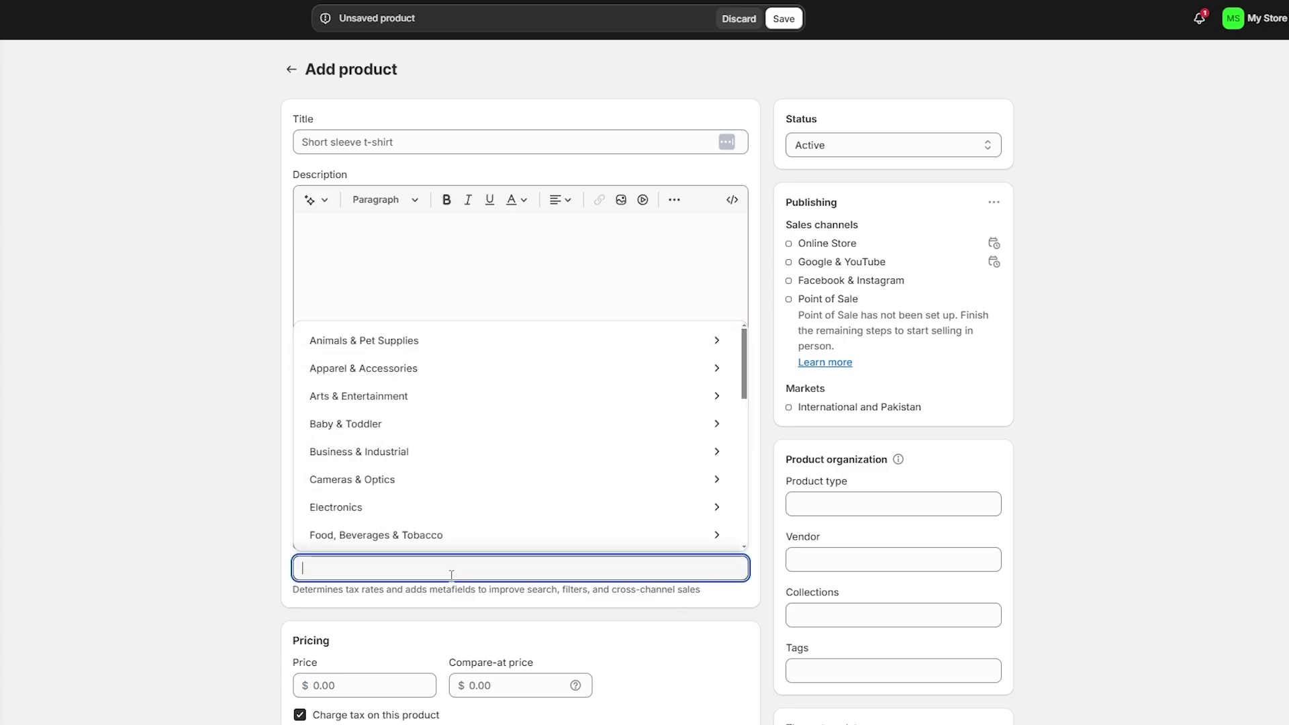
left_click(420, 369)
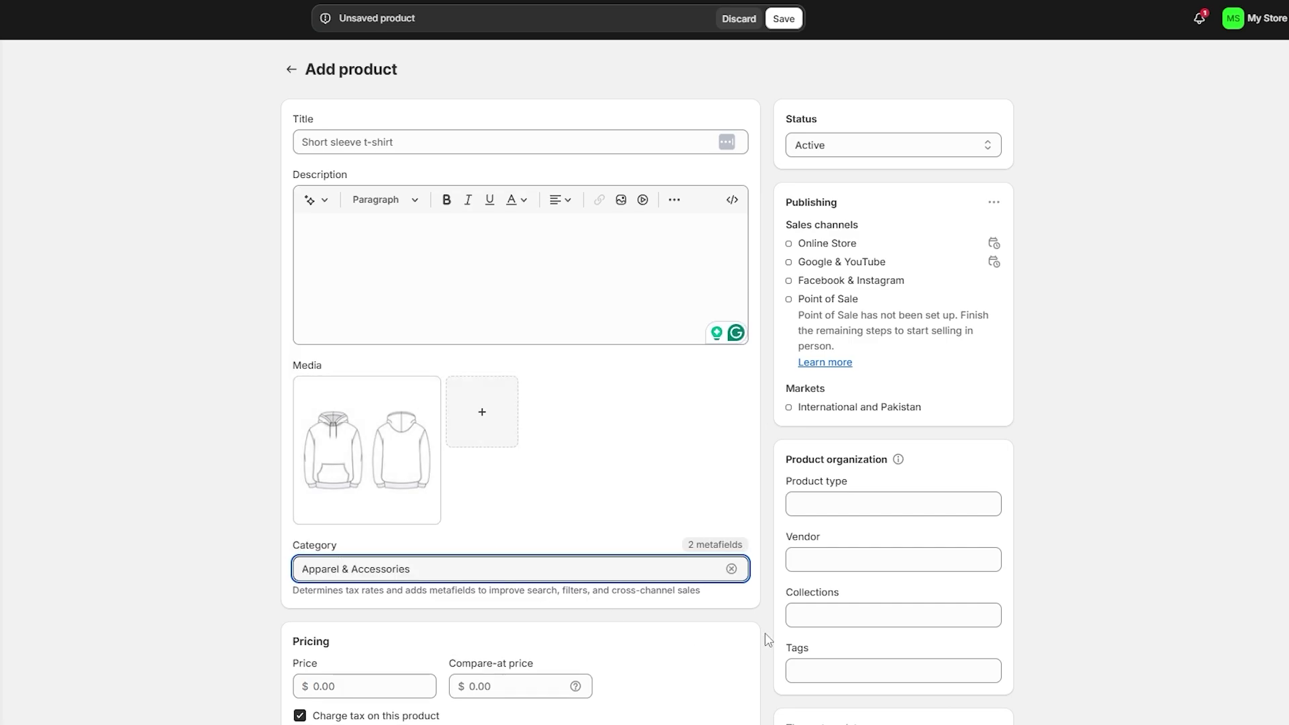
Step: Title the product White Hoodie and set its price to $20.00
left_click(492, 277)
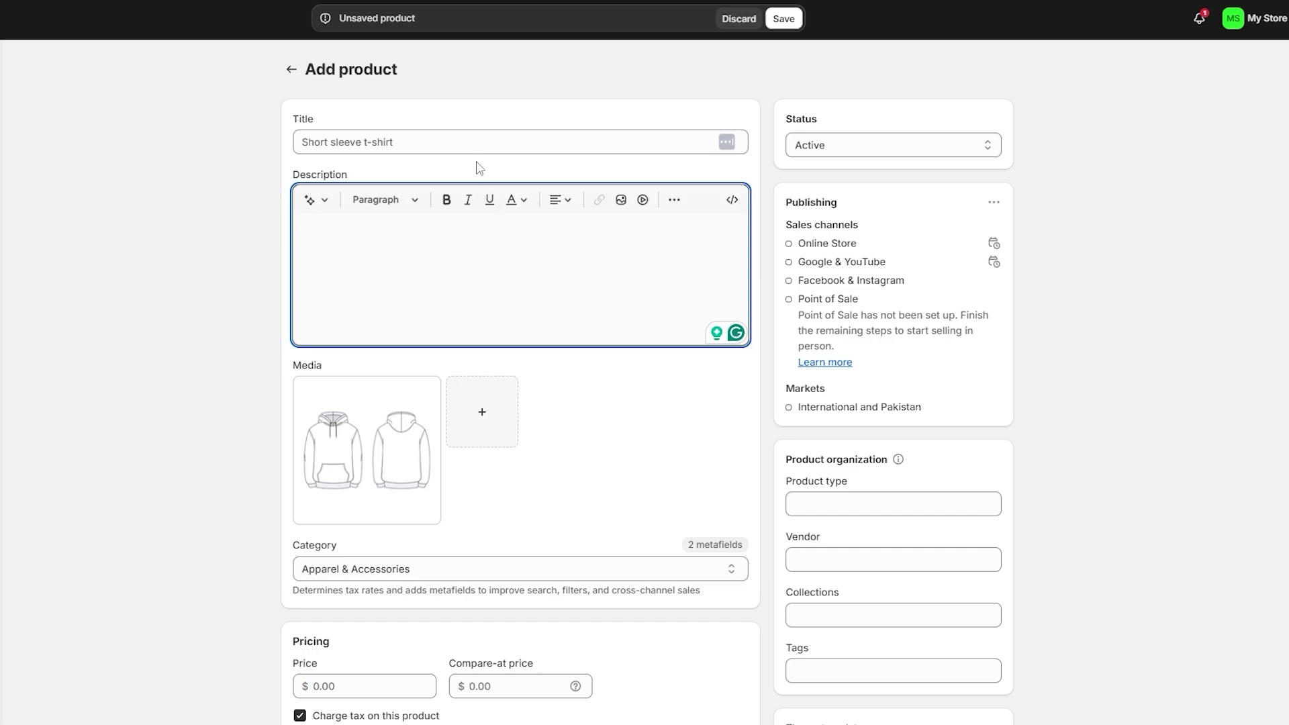
left_click(461, 135)
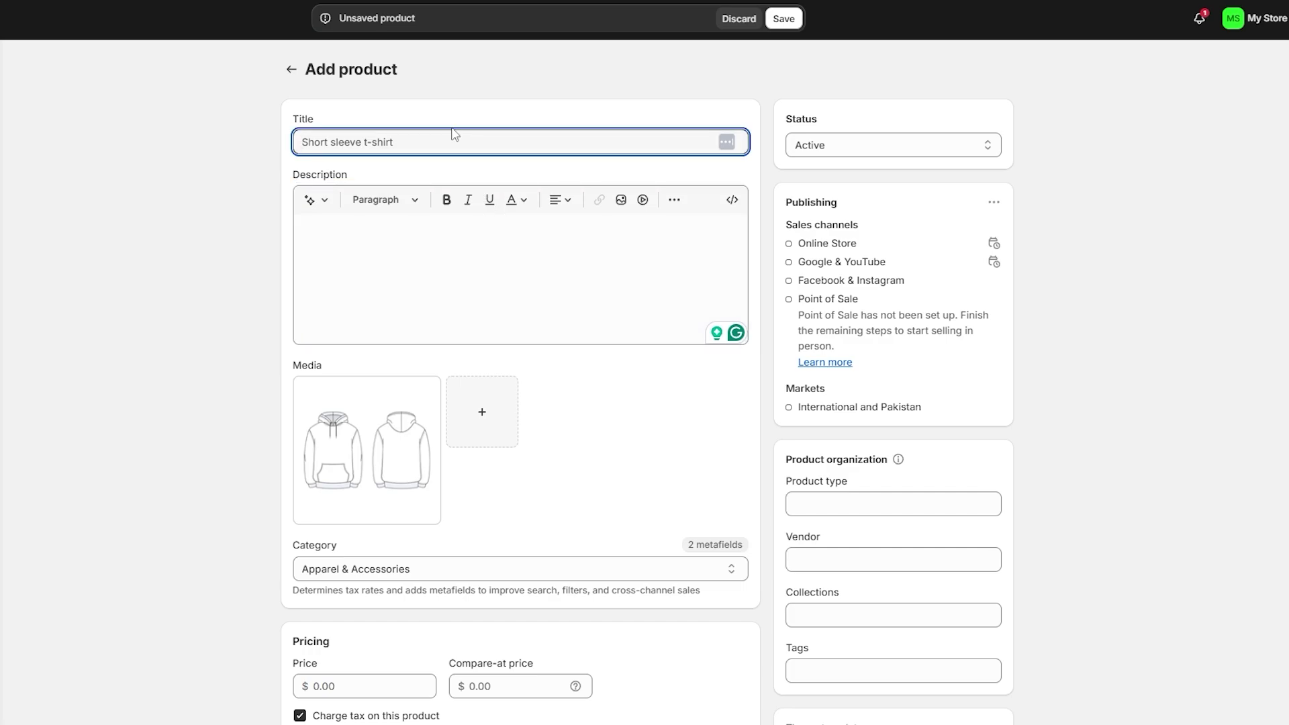
scroll(454, 134, "down", 8)
left_click(332, 153)
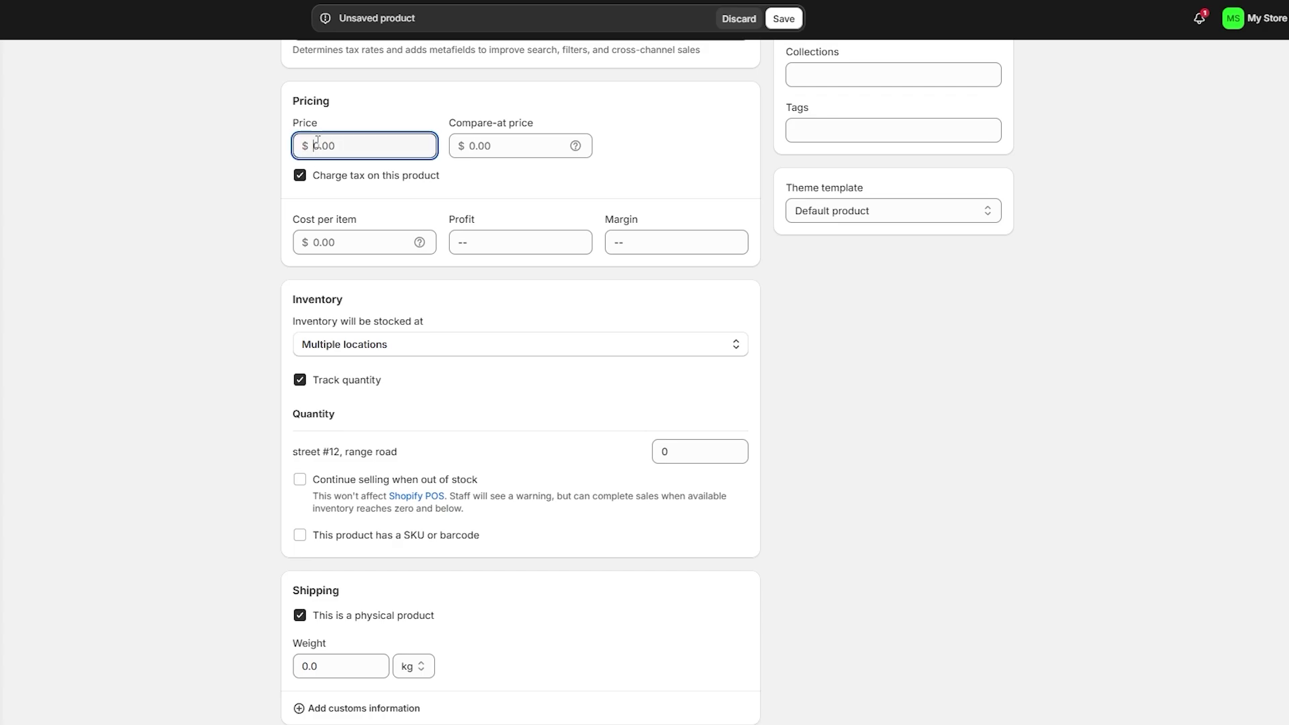
type("20")
key("Tab")
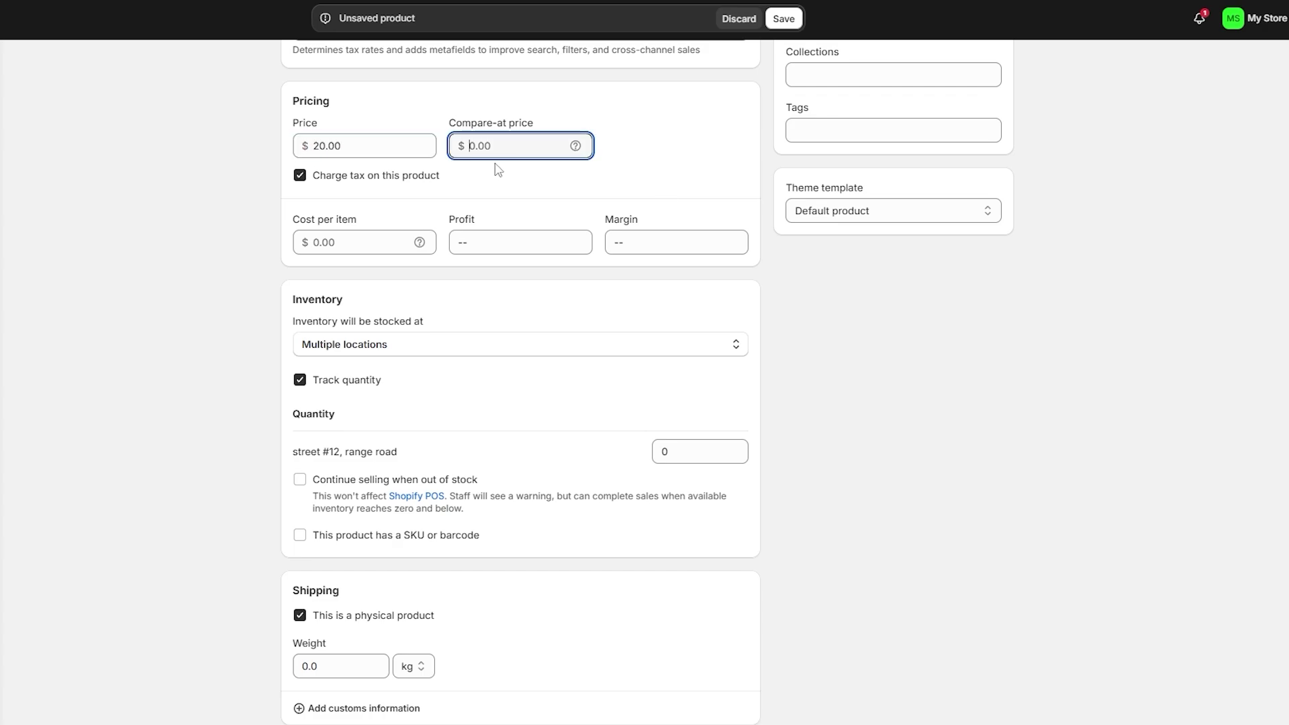
left_click(498, 176)
scroll(484, 174, "up", 1)
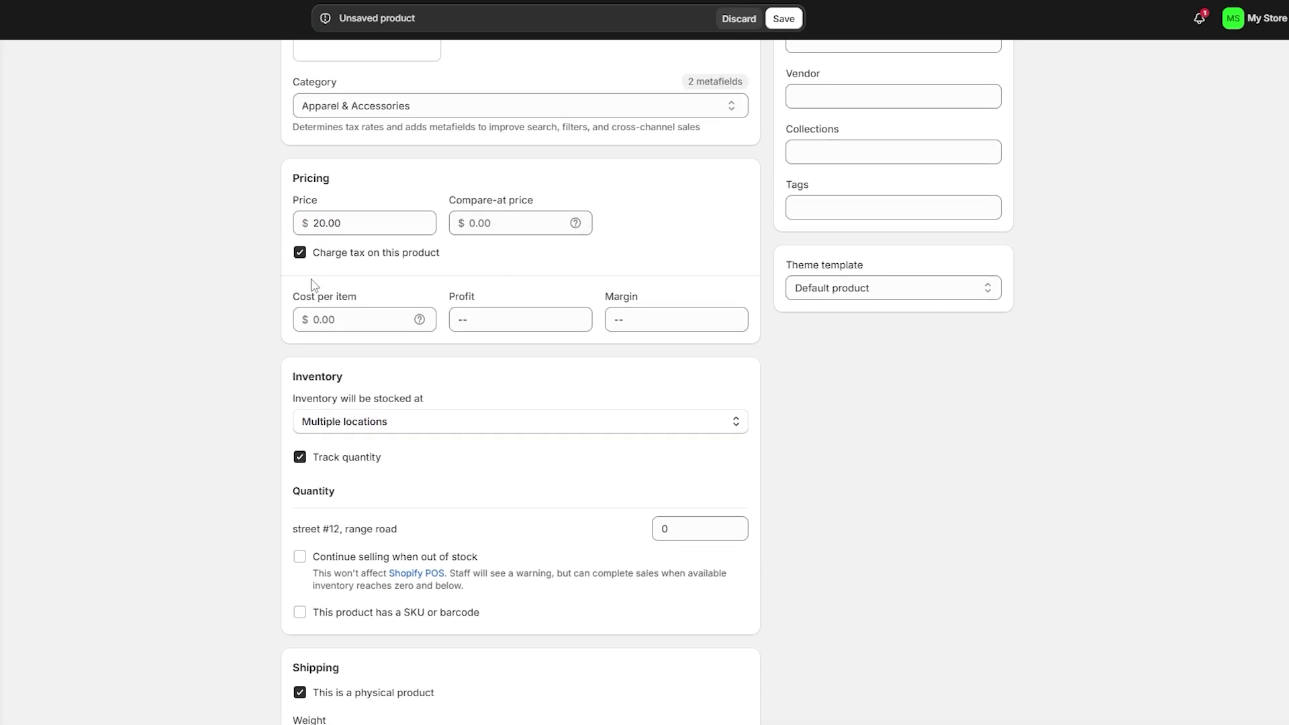
Step: Set the product's compare-at price to $30.00 and its cost per item to $15.00
left_click(480, 227)
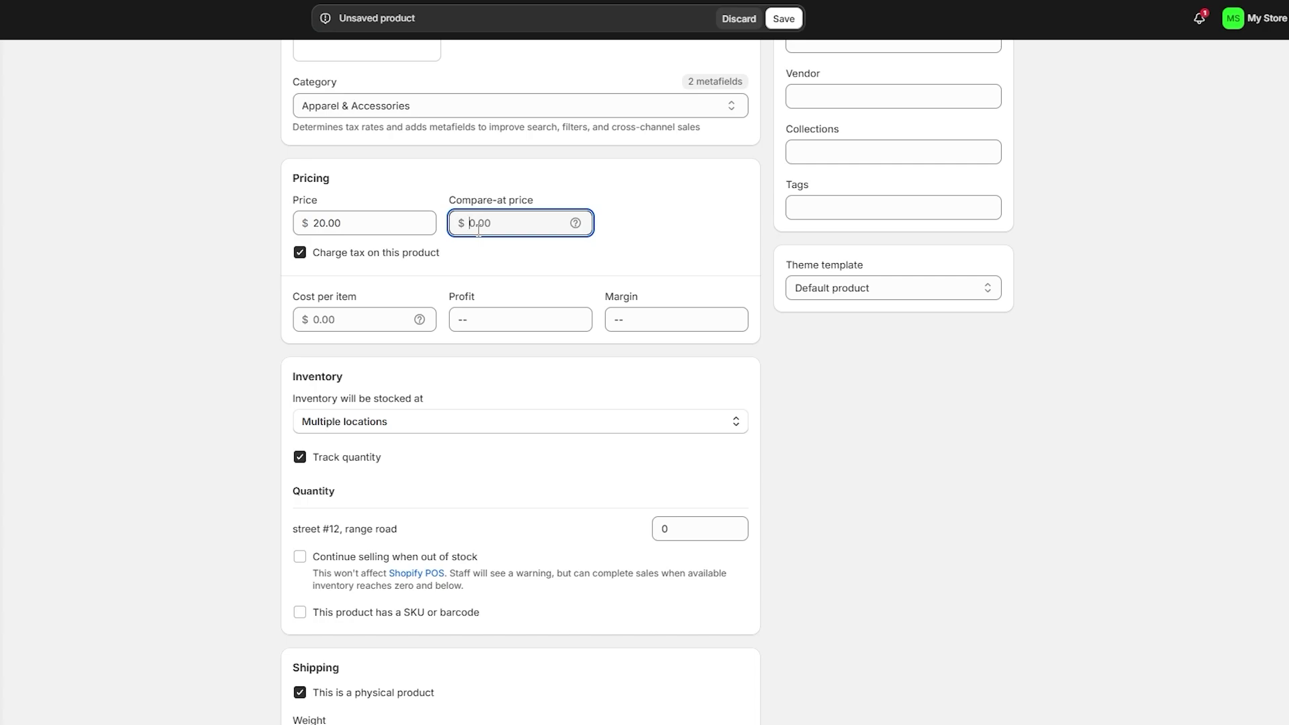
type("30")
left_click(488, 260)
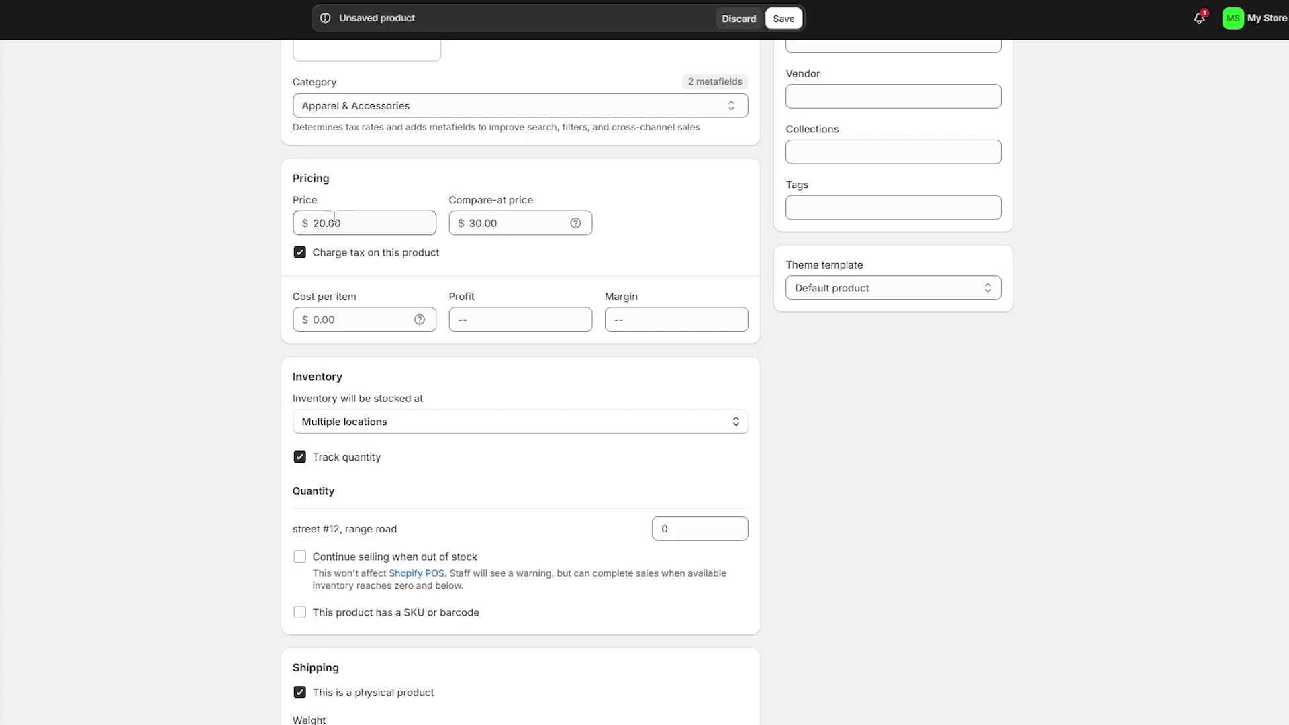
left_click(317, 325)
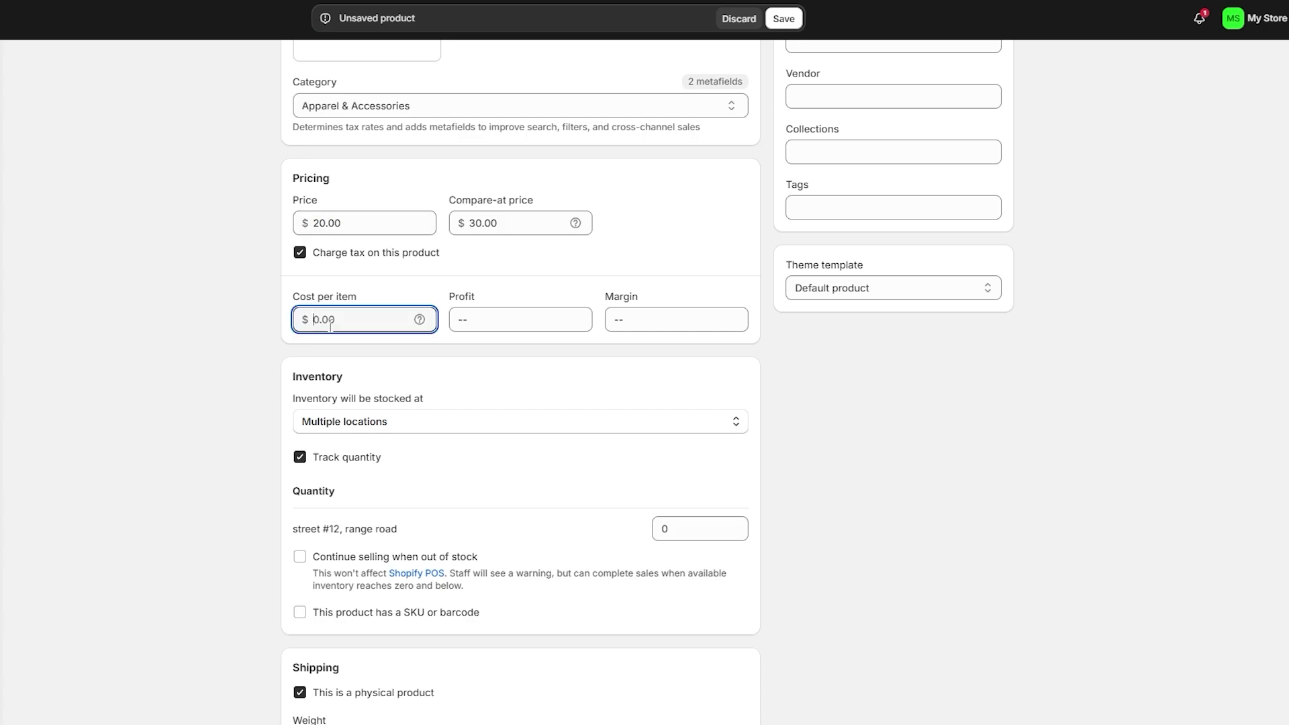
type("15")
left_click(476, 355)
Step: Add a custom variant option named Size to the White Hoodie product
scroll(417, 441, "down", 6)
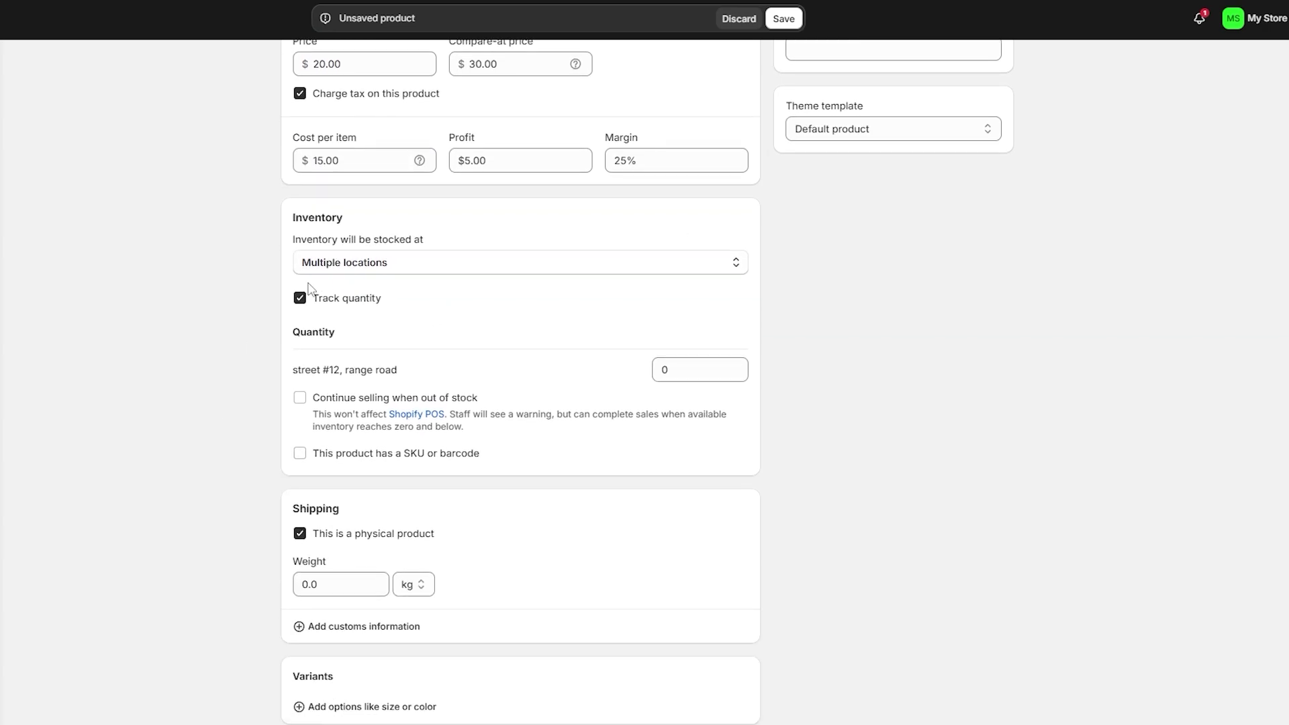
scroll(348, 371, "down", 3)
scroll(510, 302, "up", 1)
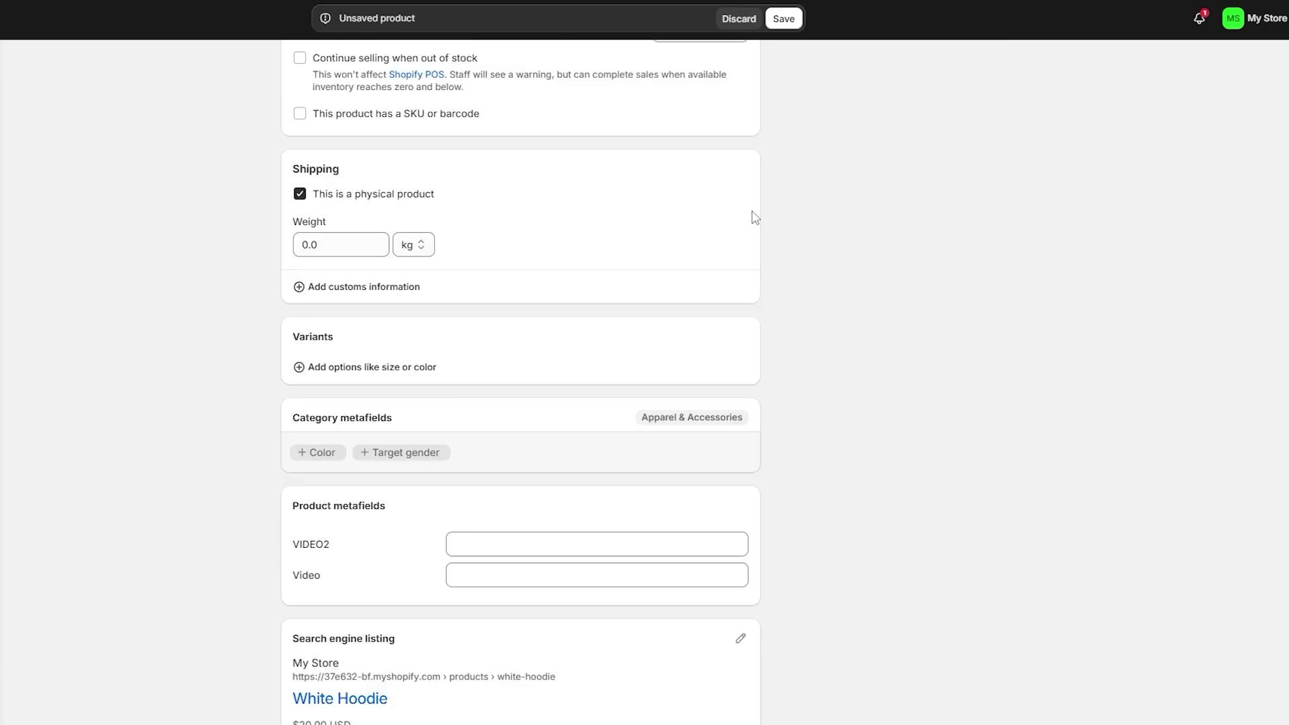
left_click(297, 375)
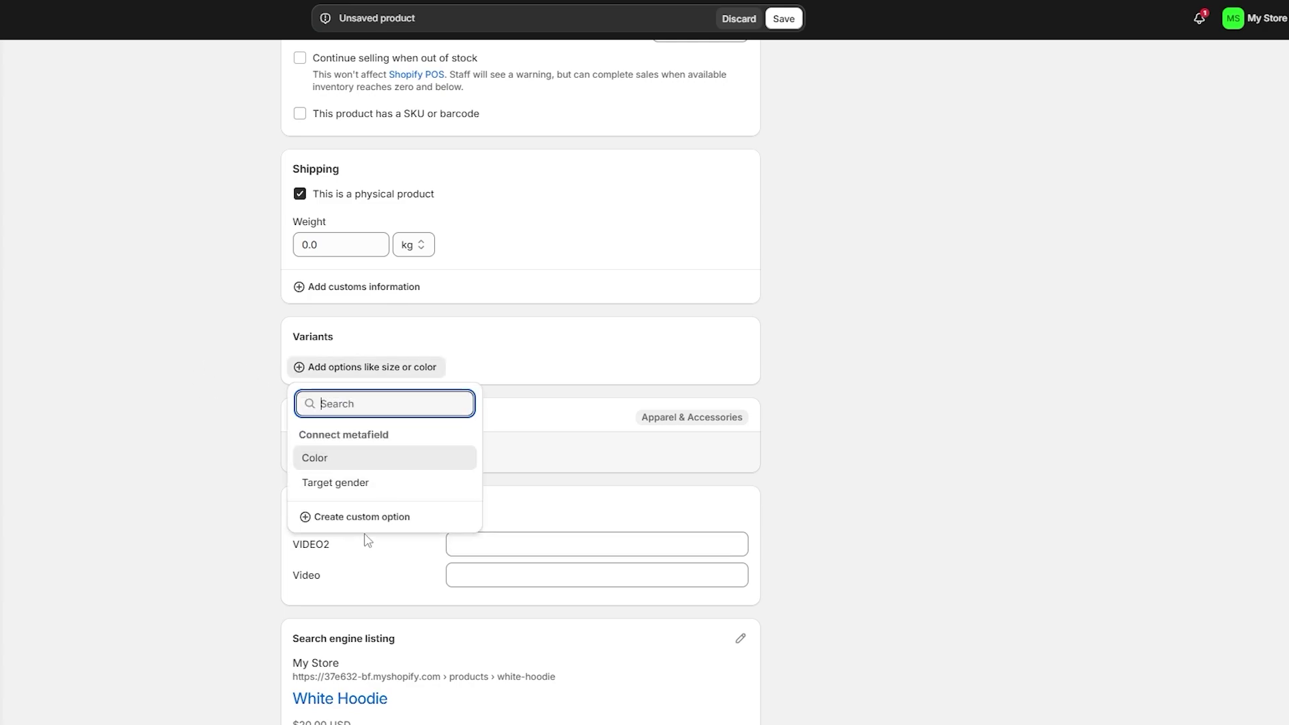
type("s")
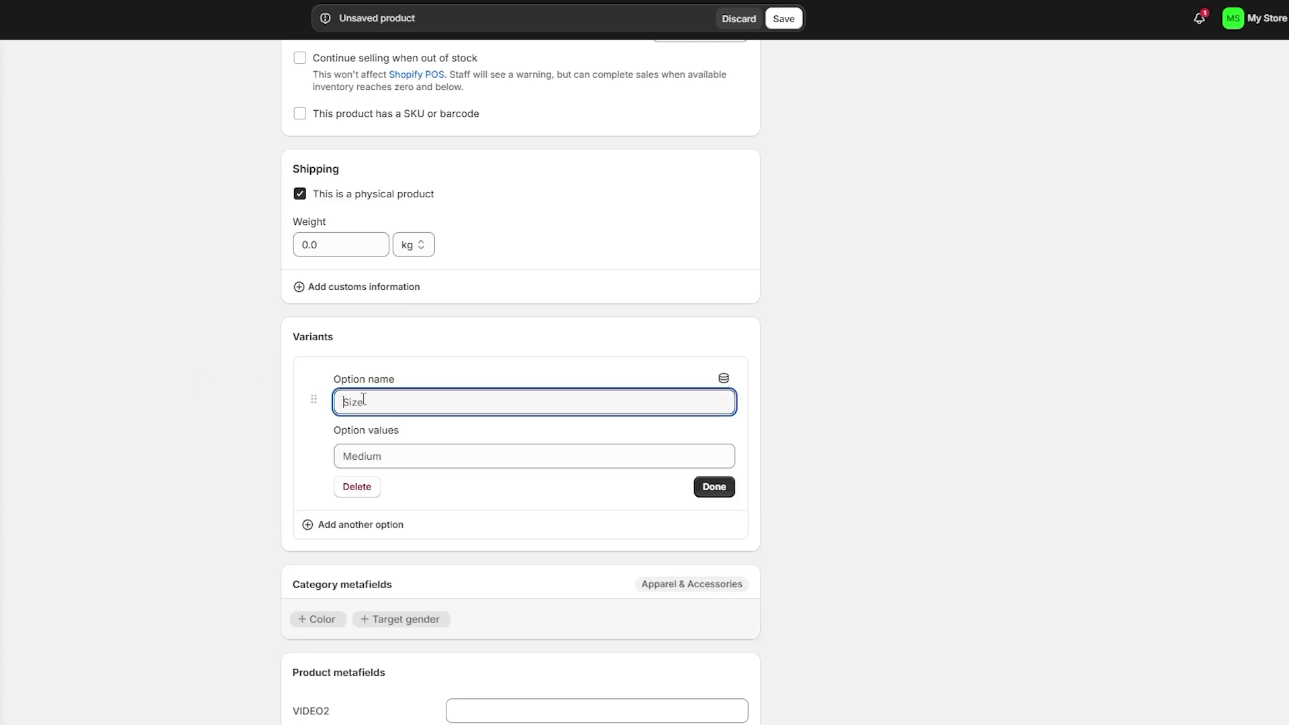
Step: Give the Size option the values Small, Medium and Large and finish the option
left_click(372, 452)
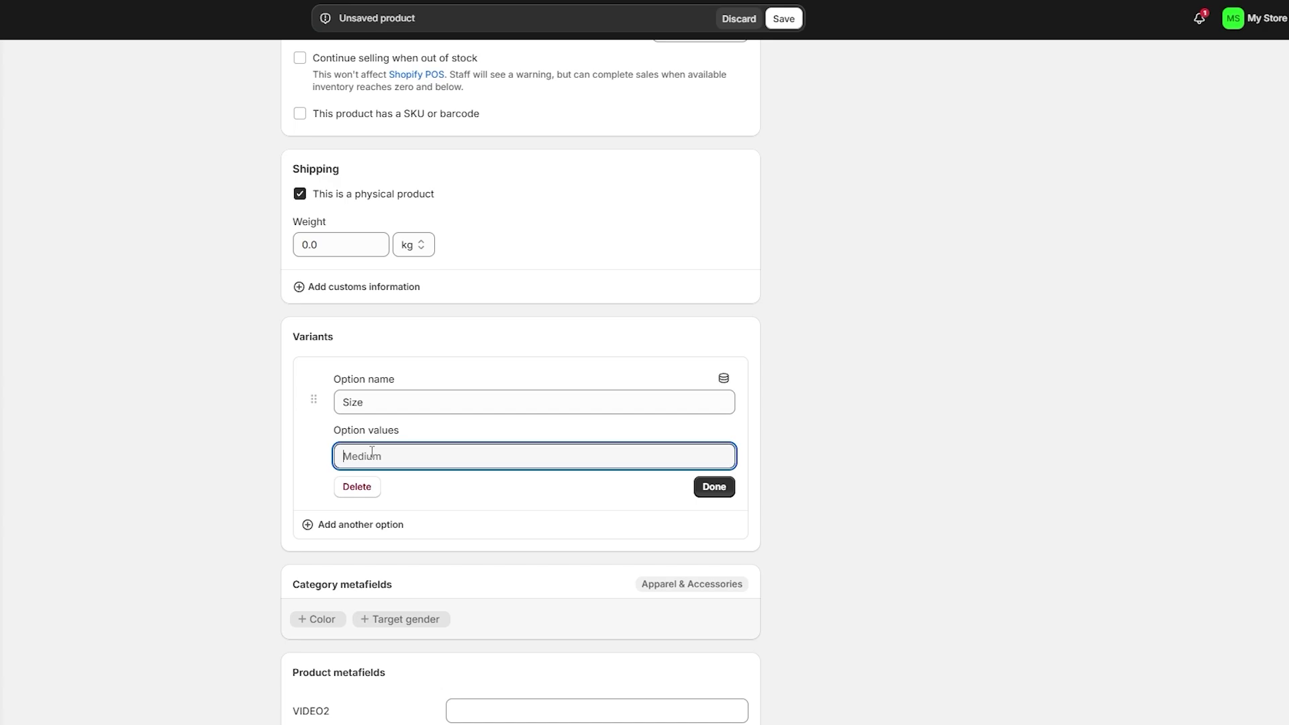
type("Small")
key("Return")
type("Medium")
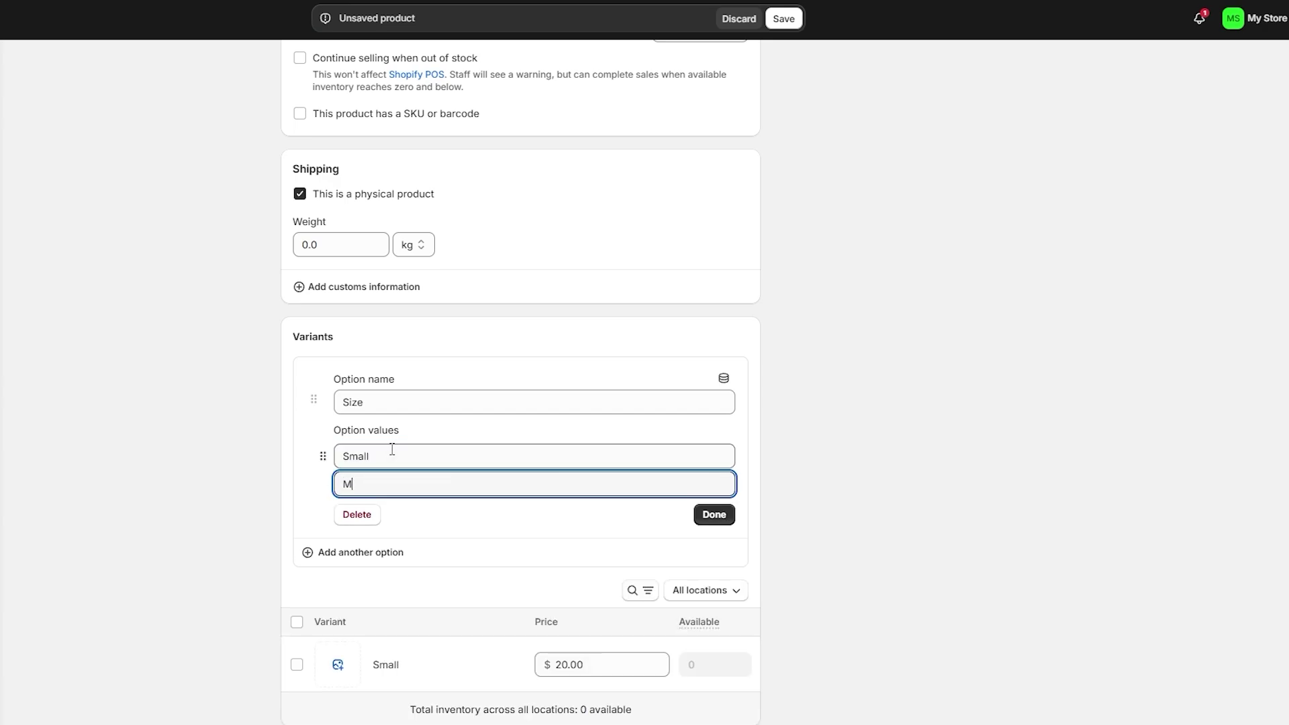
key("Return")
type("Large")
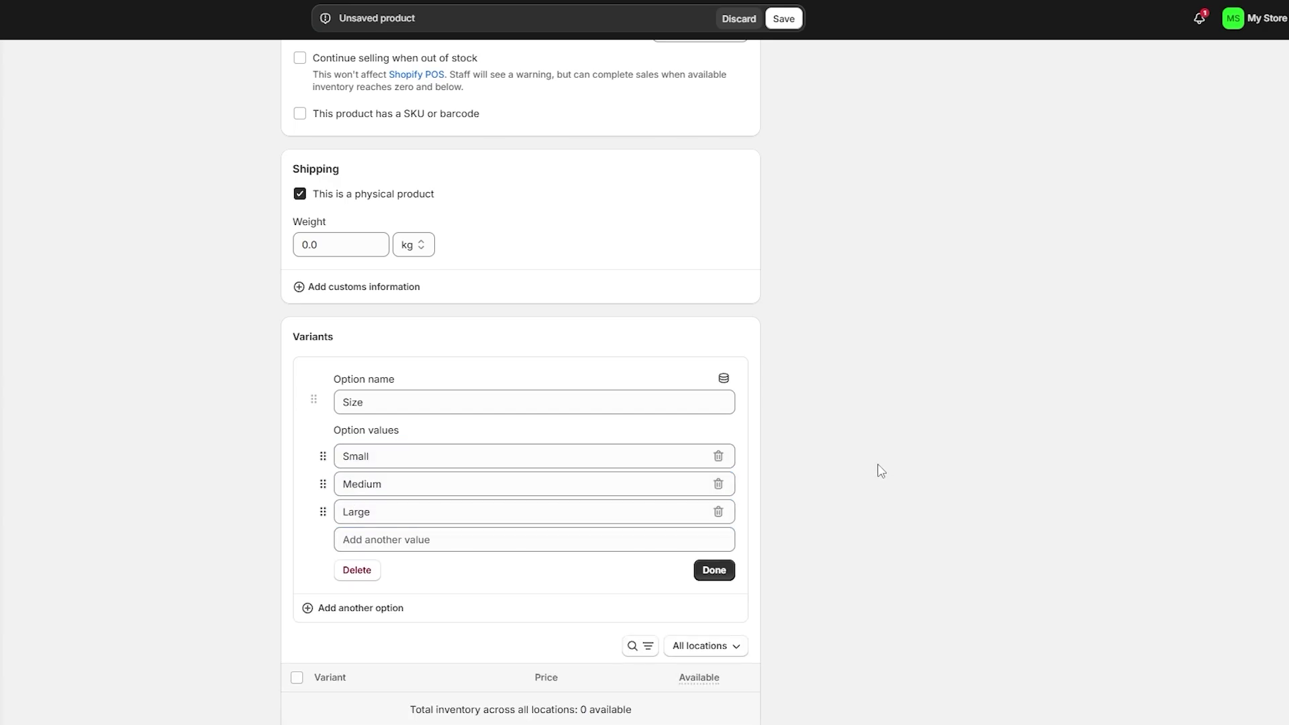
left_click(877, 469)
left_click(721, 573)
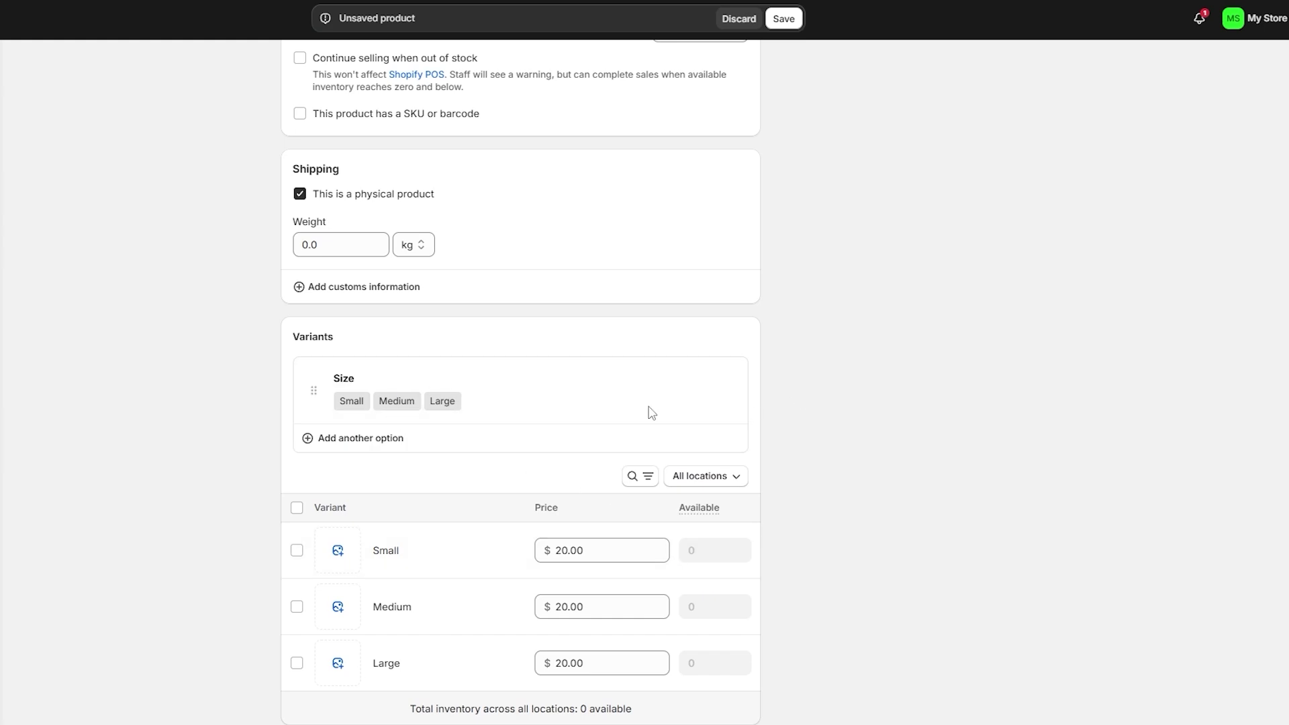
Step: Assign the hoodie outline image 9861201 to the Small, Medium and Large variants
scroll(835, 481, "down", 3)
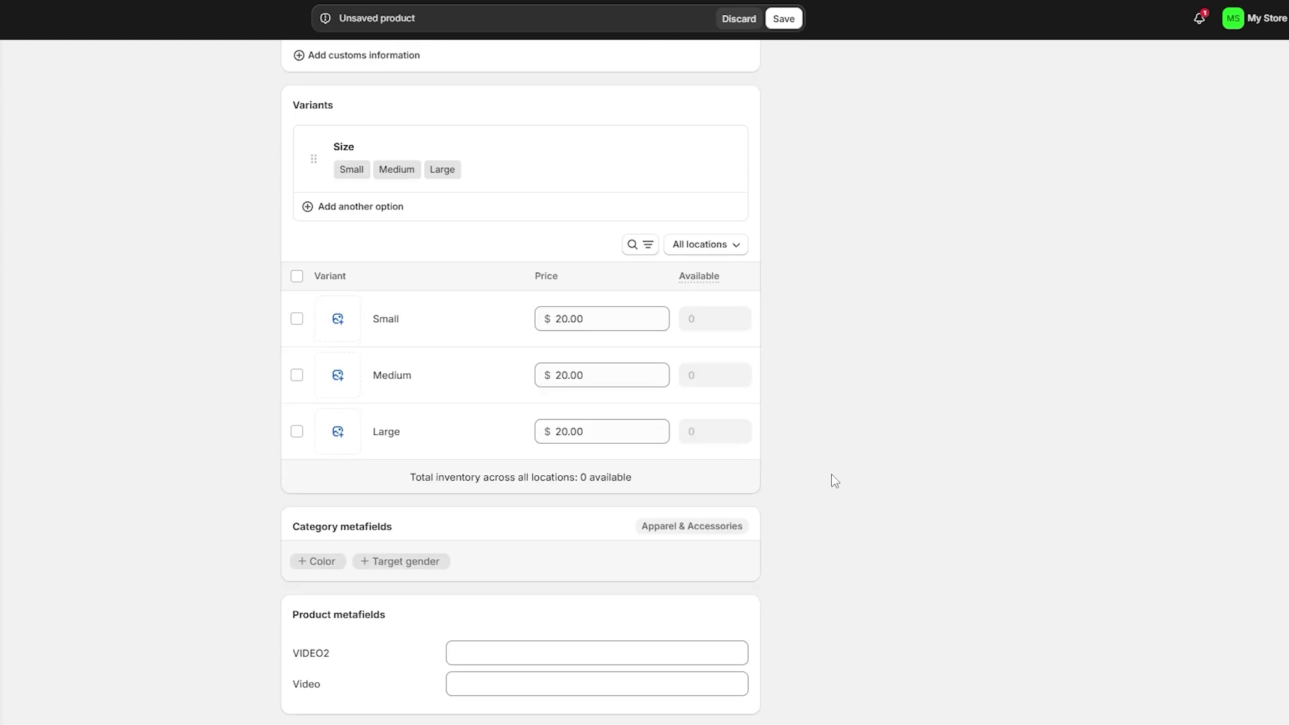
left_click(339, 320)
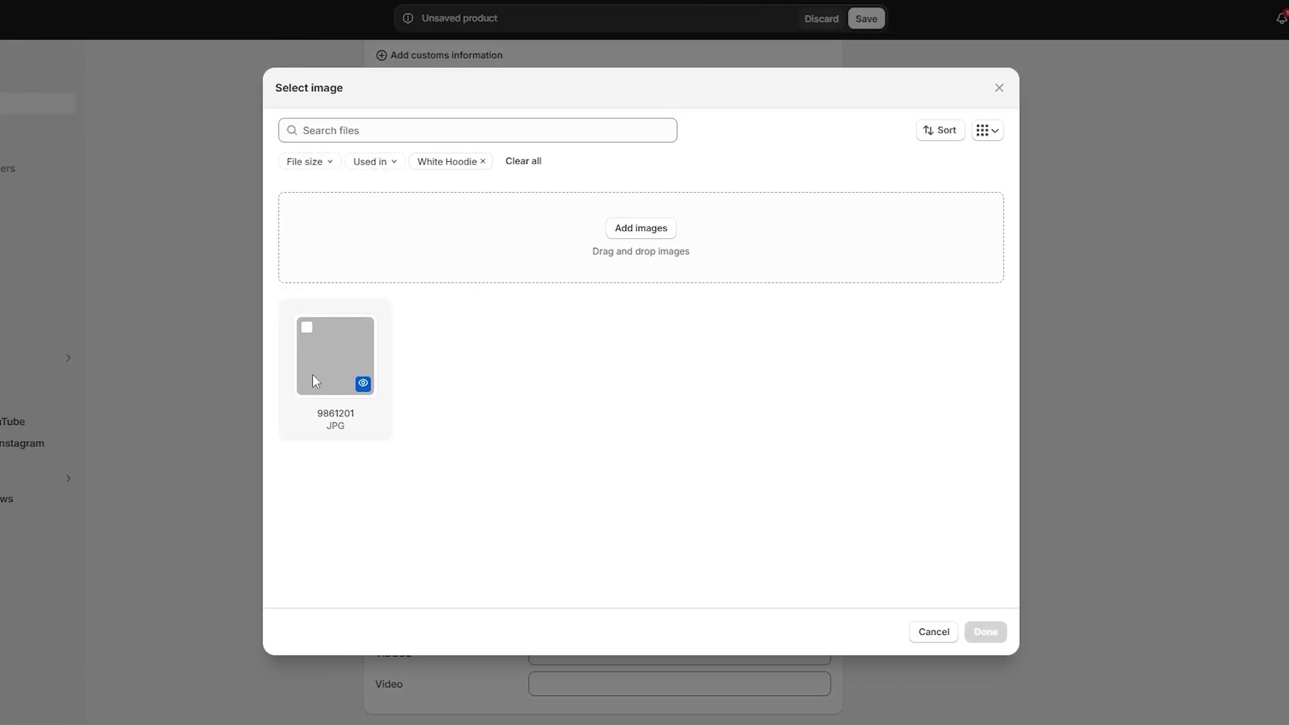
left_click(316, 381)
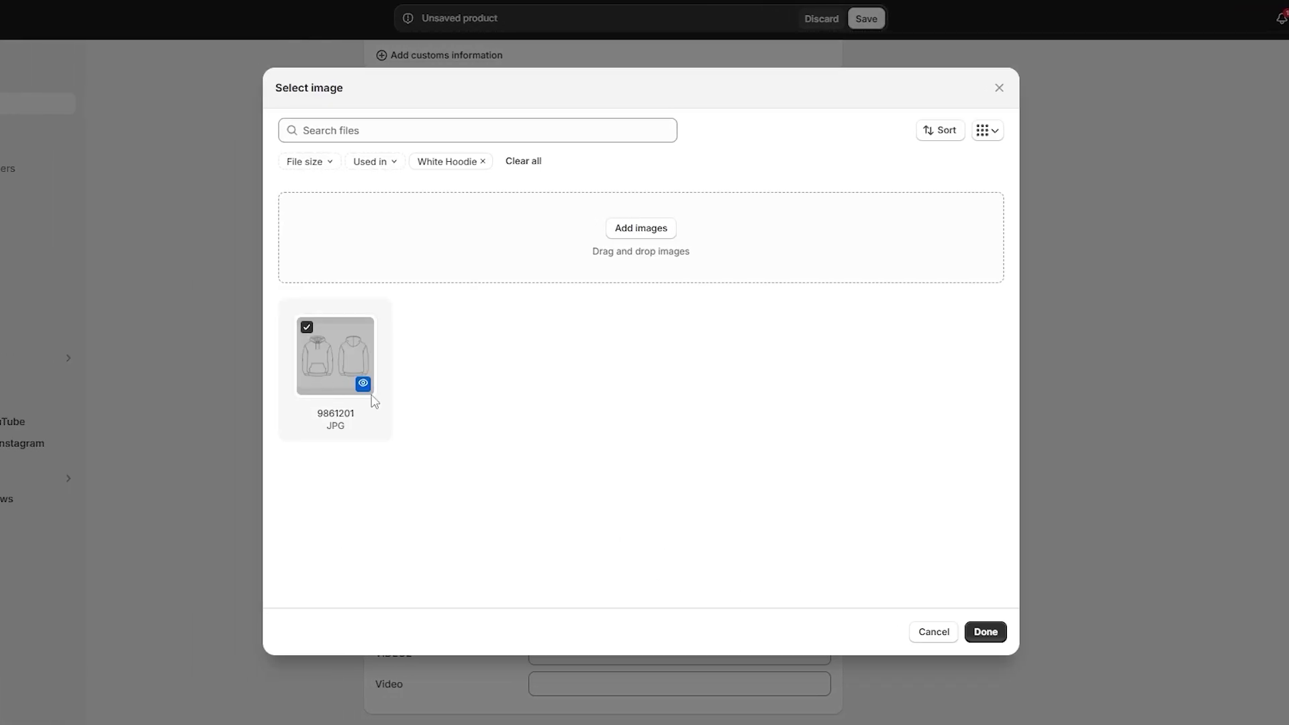
left_click(985, 632)
left_click(428, 435)
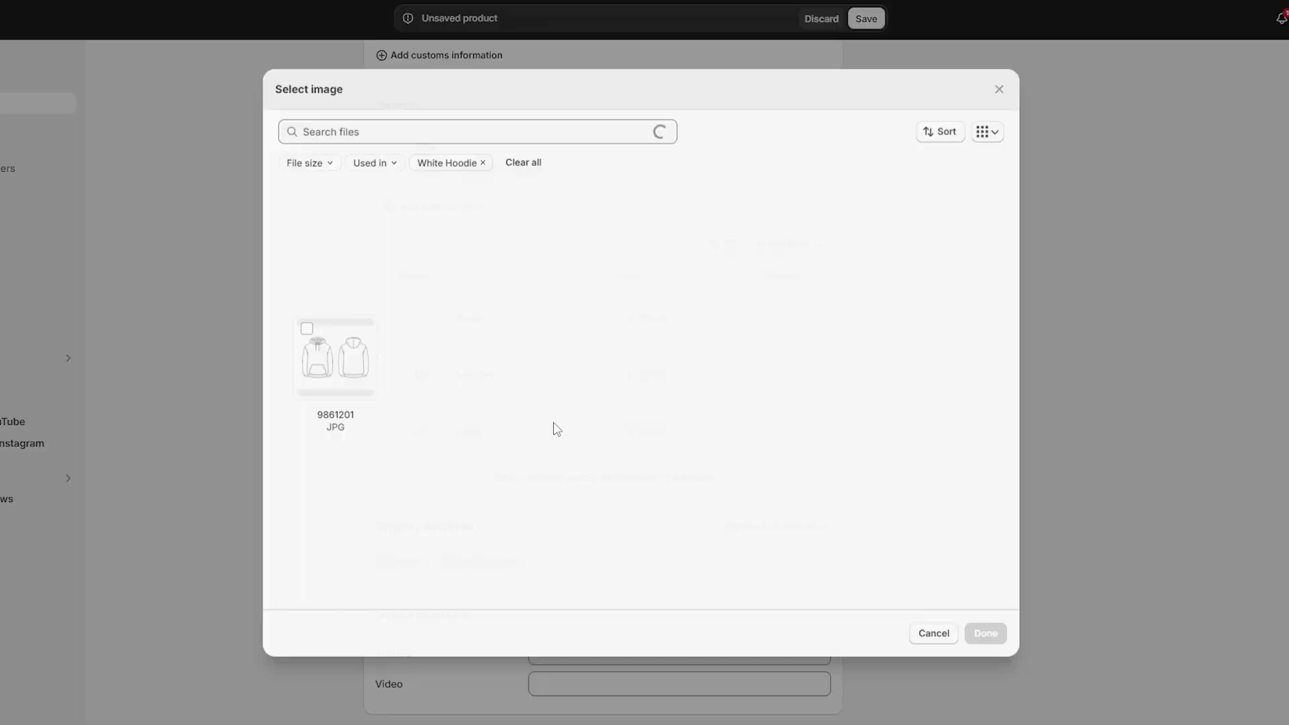
left_click(326, 370)
left_click(985, 631)
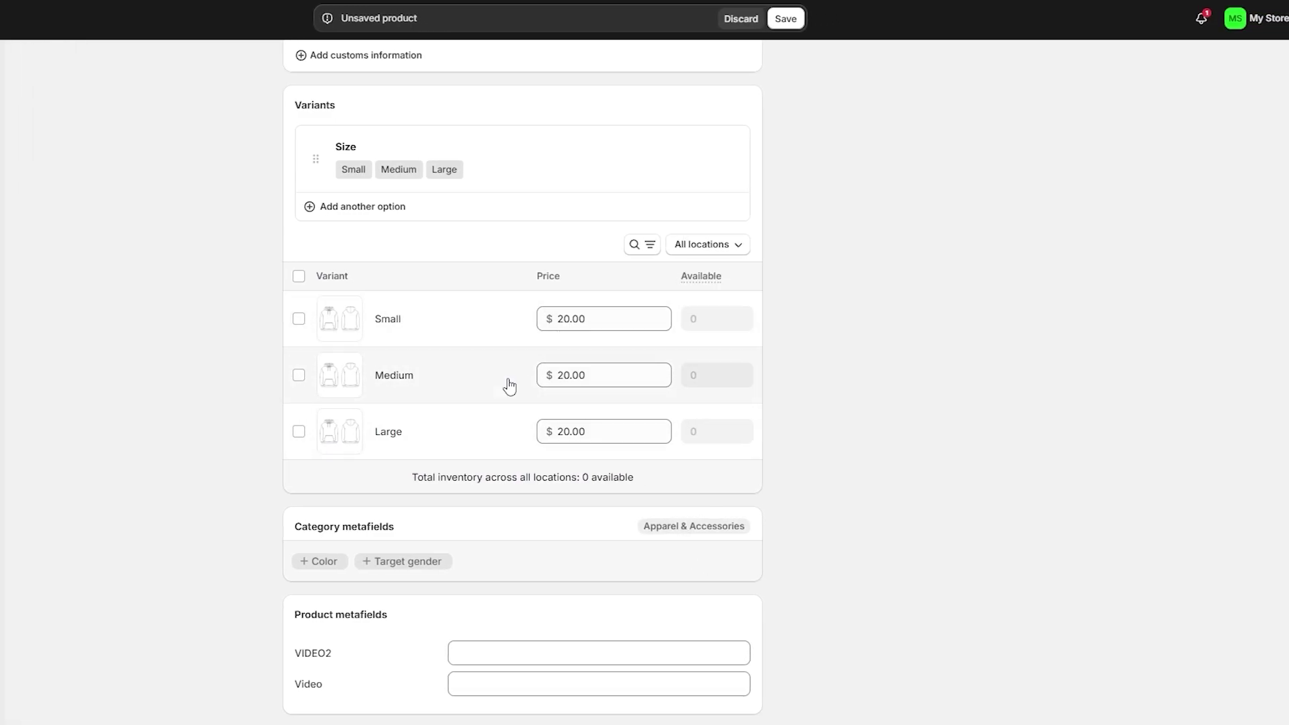
Step: Check the rest of the product form and save the White Hoodie product
scroll(547, 366, "down", 2)
scroll(590, 567, "down", 1)
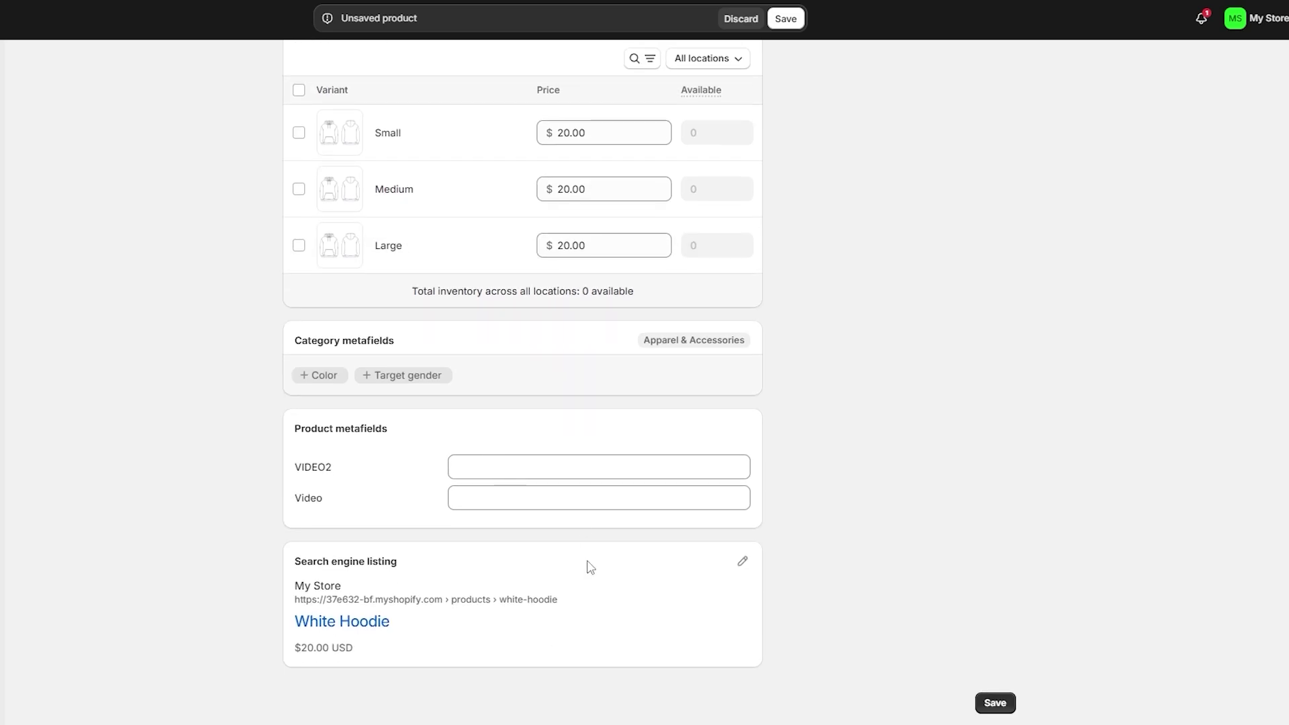
scroll(753, 545, "up", 8)
scroll(755, 546, "up", 10)
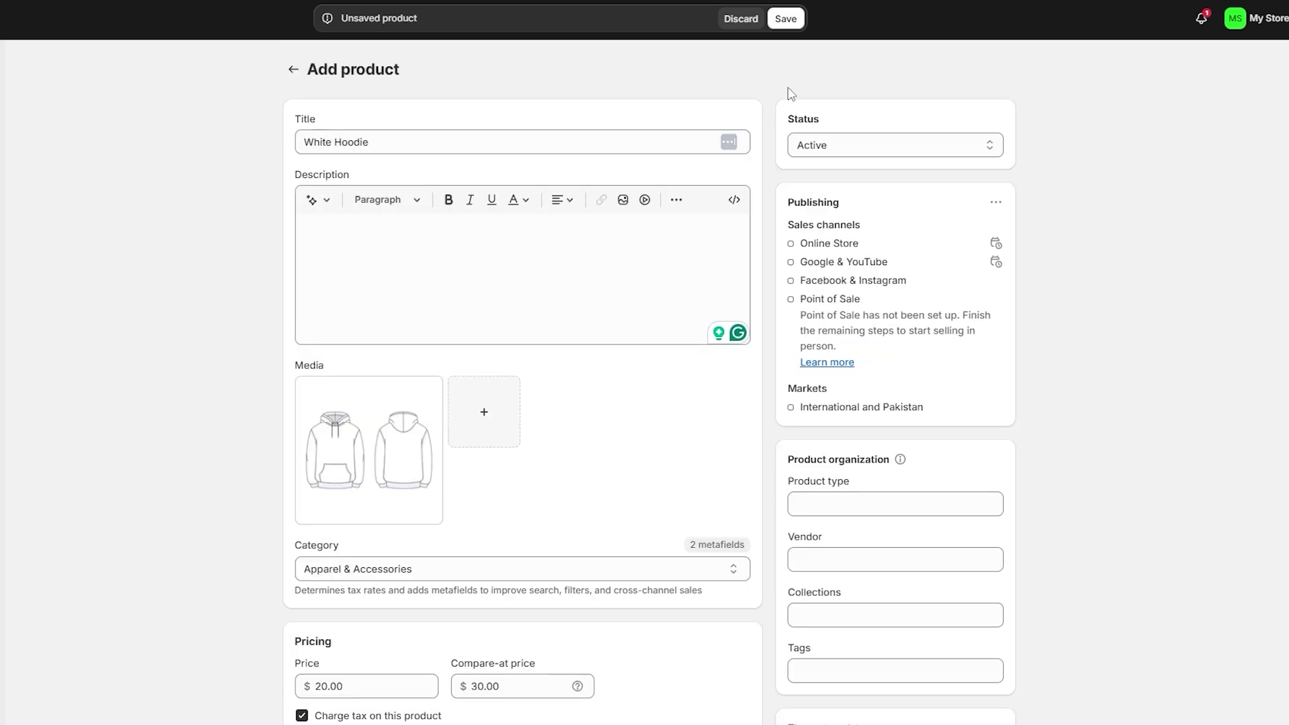
left_click(786, 20)
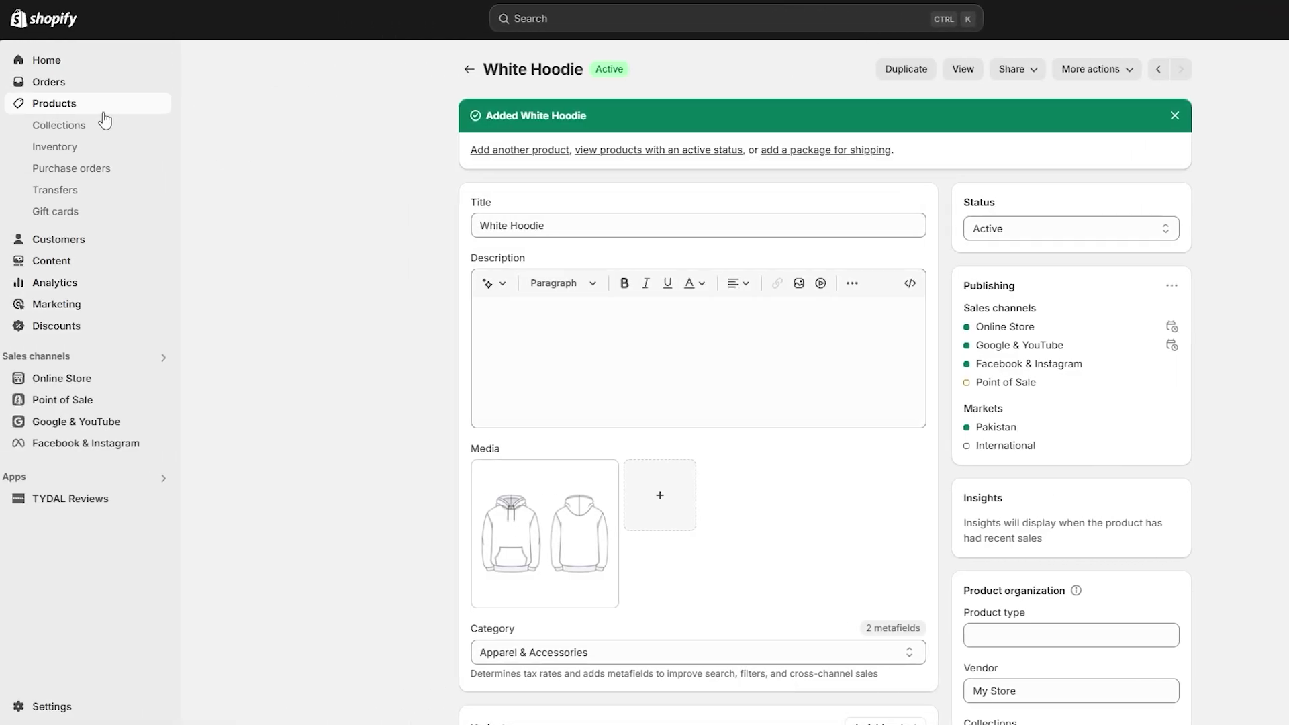
Step: Find White Hoodie in the products list, view its product page and return to the list
left_click(63, 107)
scroll(414, 414, "down", 20)
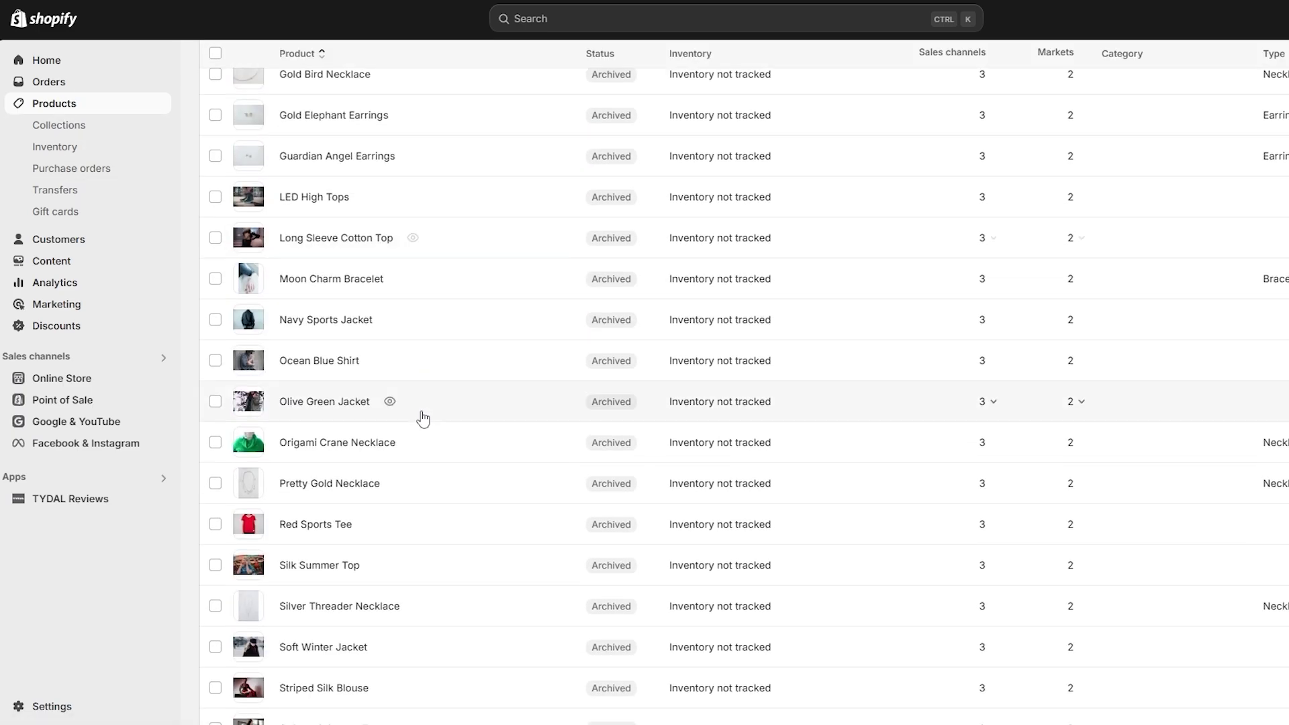
scroll(744, 396, "up", 20)
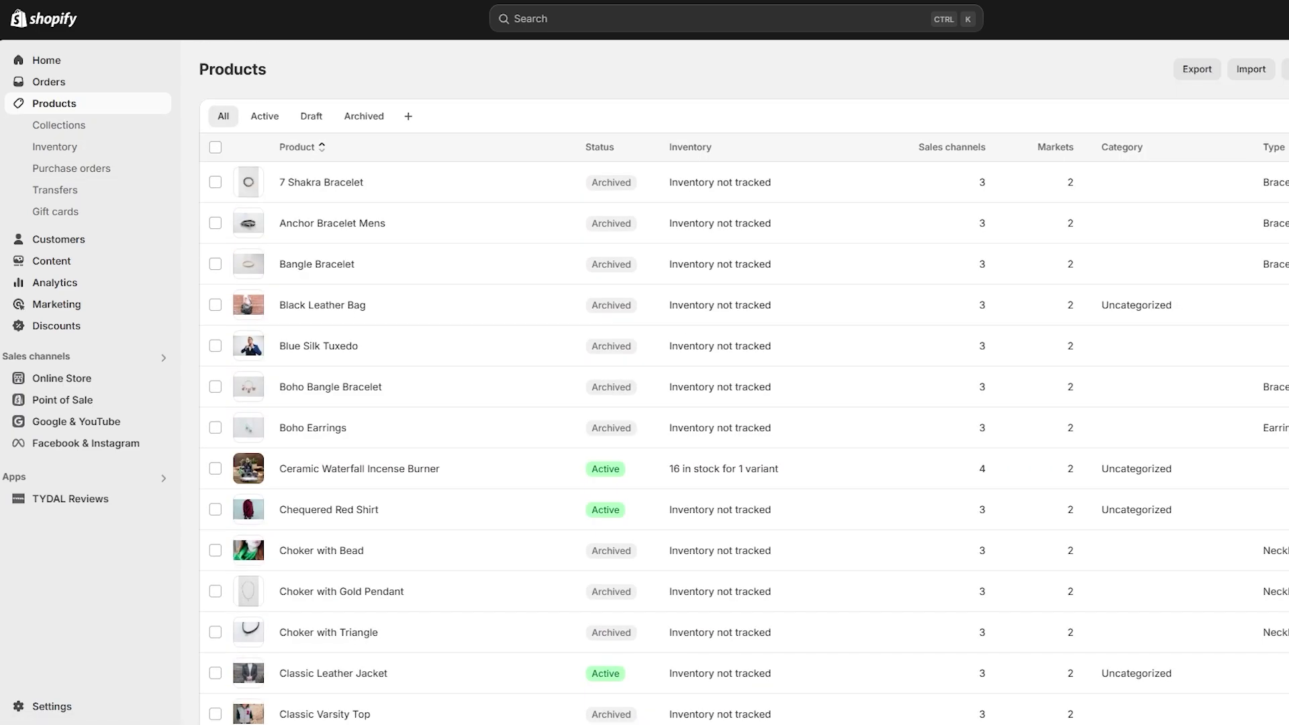
key("f")
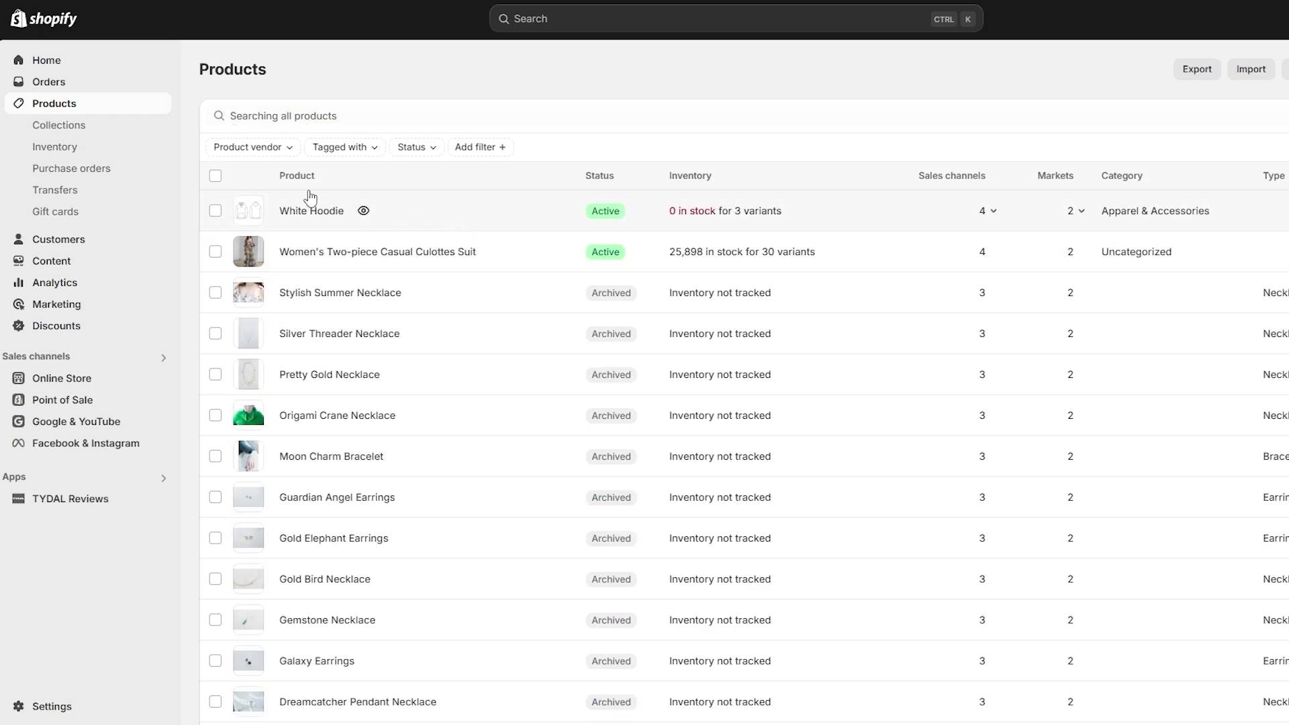
left_click(665, 202)
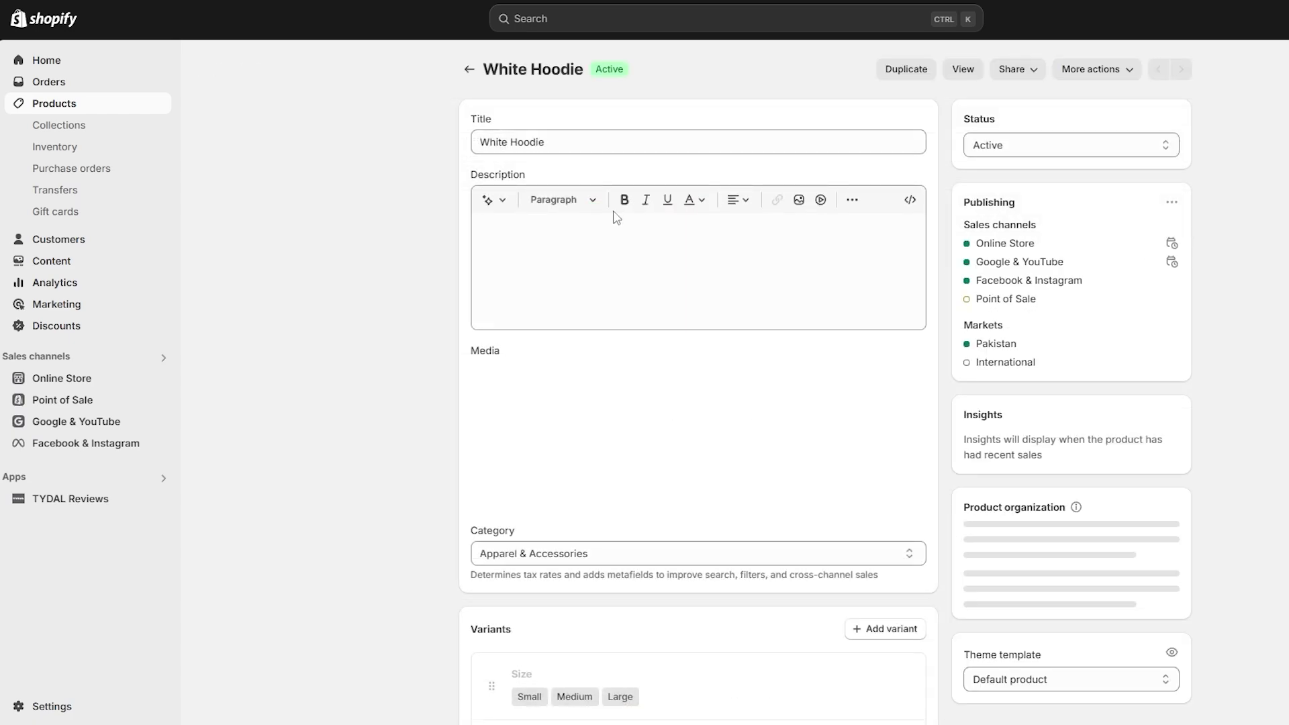
key("alt+Left")
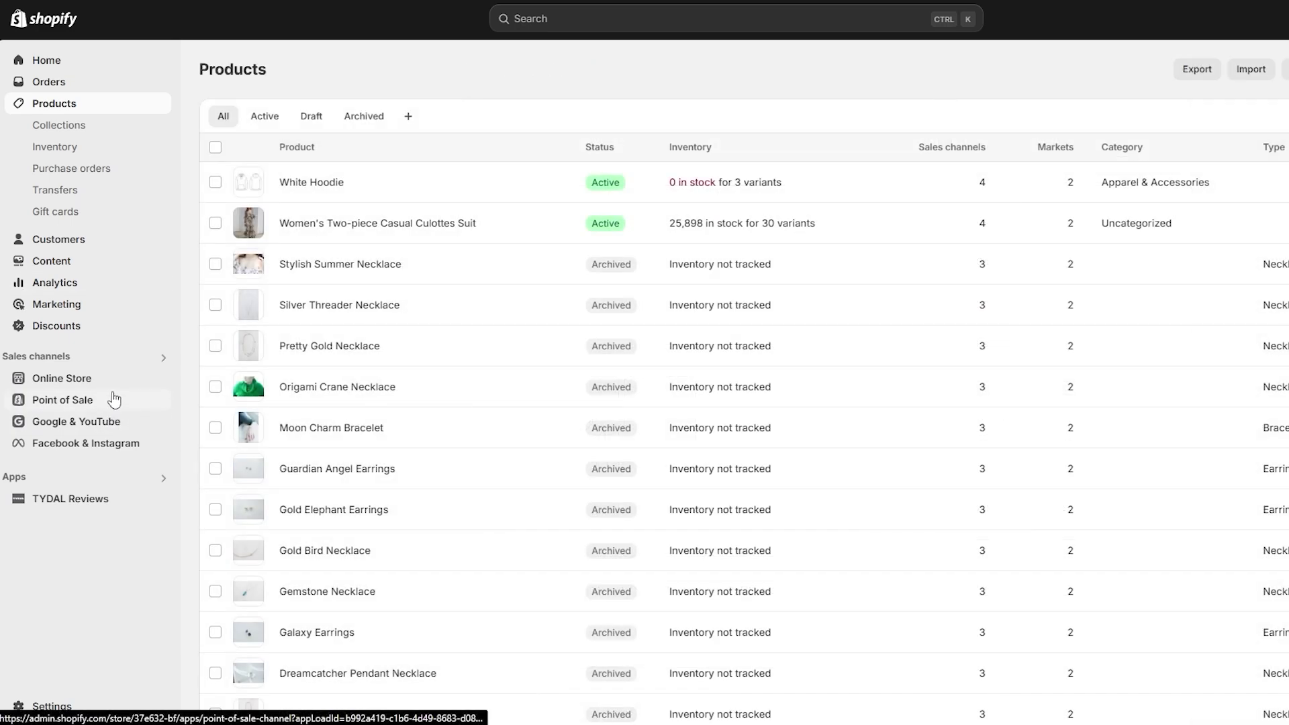
Step: Open the online store's themes and look over the current theme and the popular free themes
left_click(60, 382)
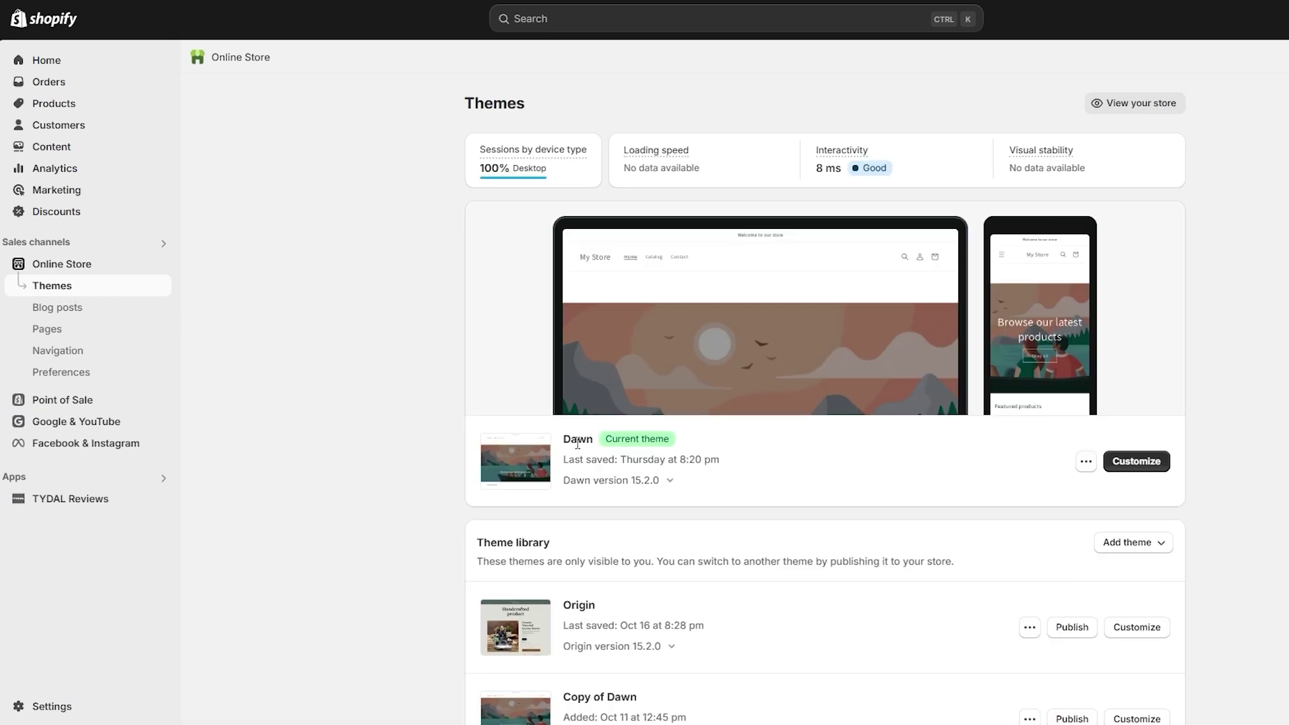
left_click_drag(571, 439, 593, 440)
scroll(597, 526, "down", 9)
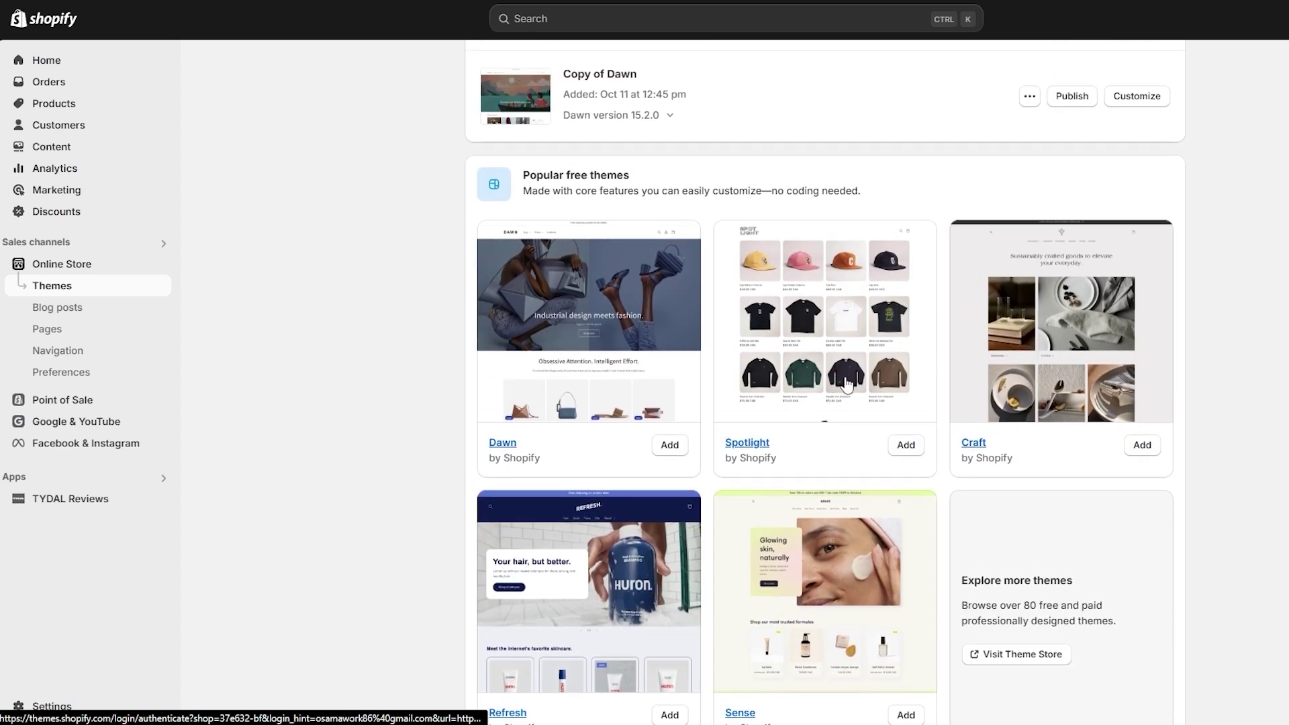
scroll(910, 470, "down", 1)
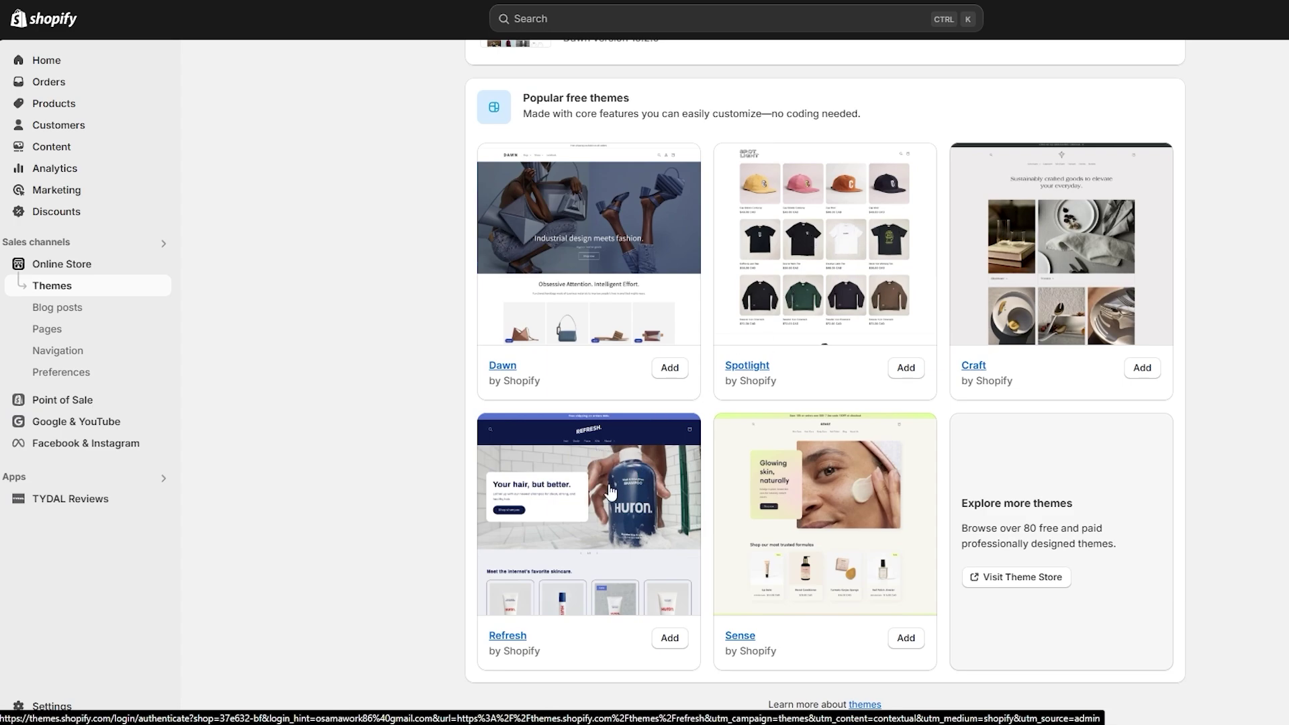
scroll(504, 604, "up", 7)
left_click_drag(571, 434, 623, 437)
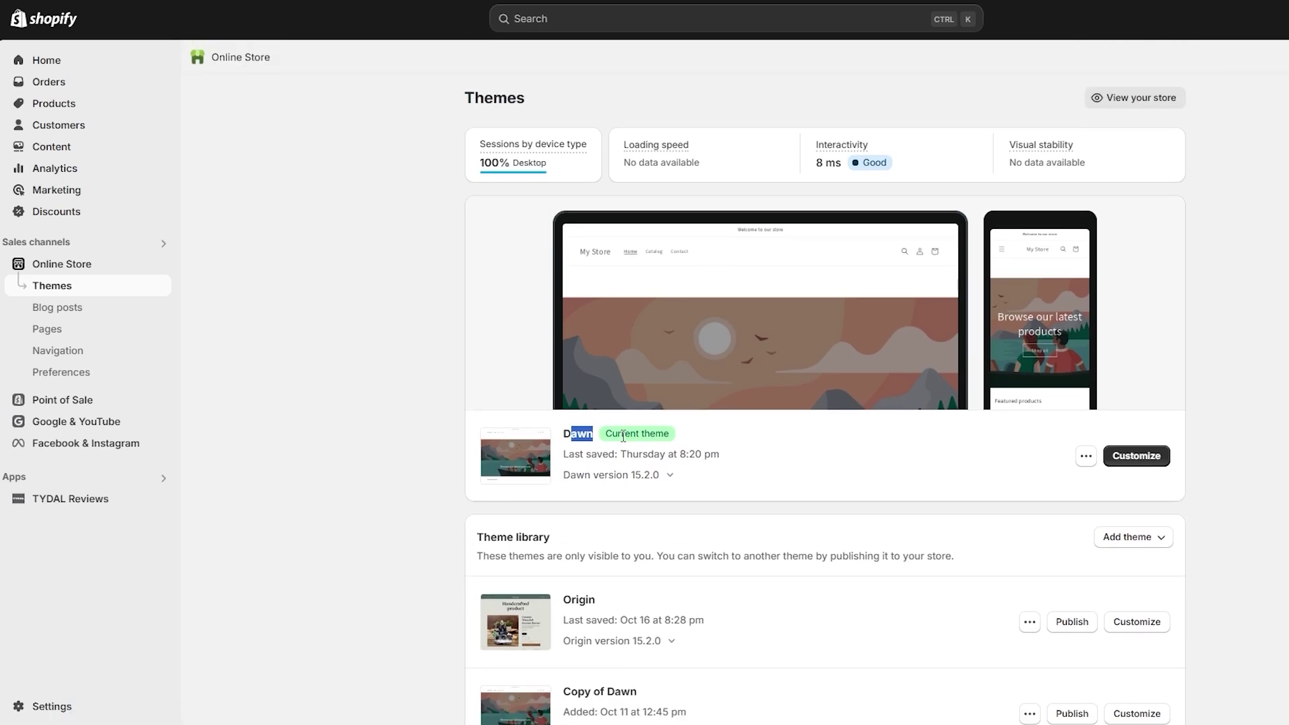
Step: Add the free Spotlight theme to the theme library
scroll(577, 448, "down", 10)
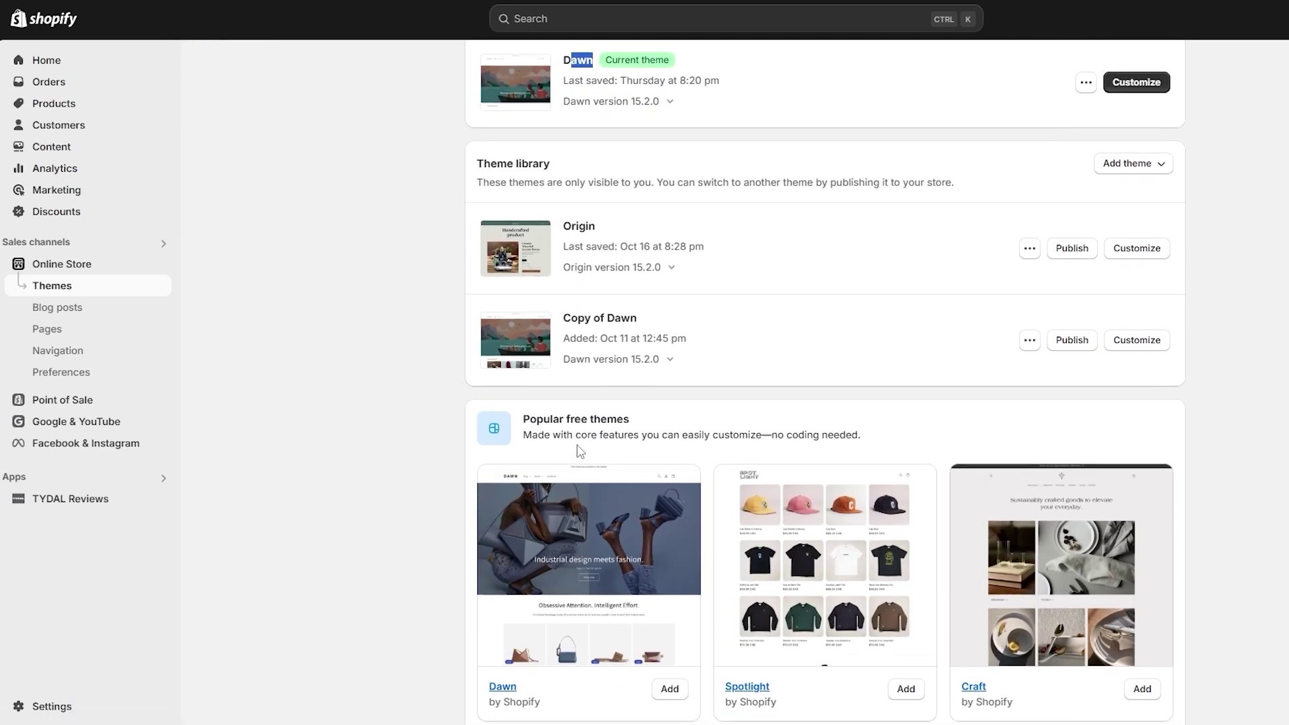
scroll(844, 446, "up", 2)
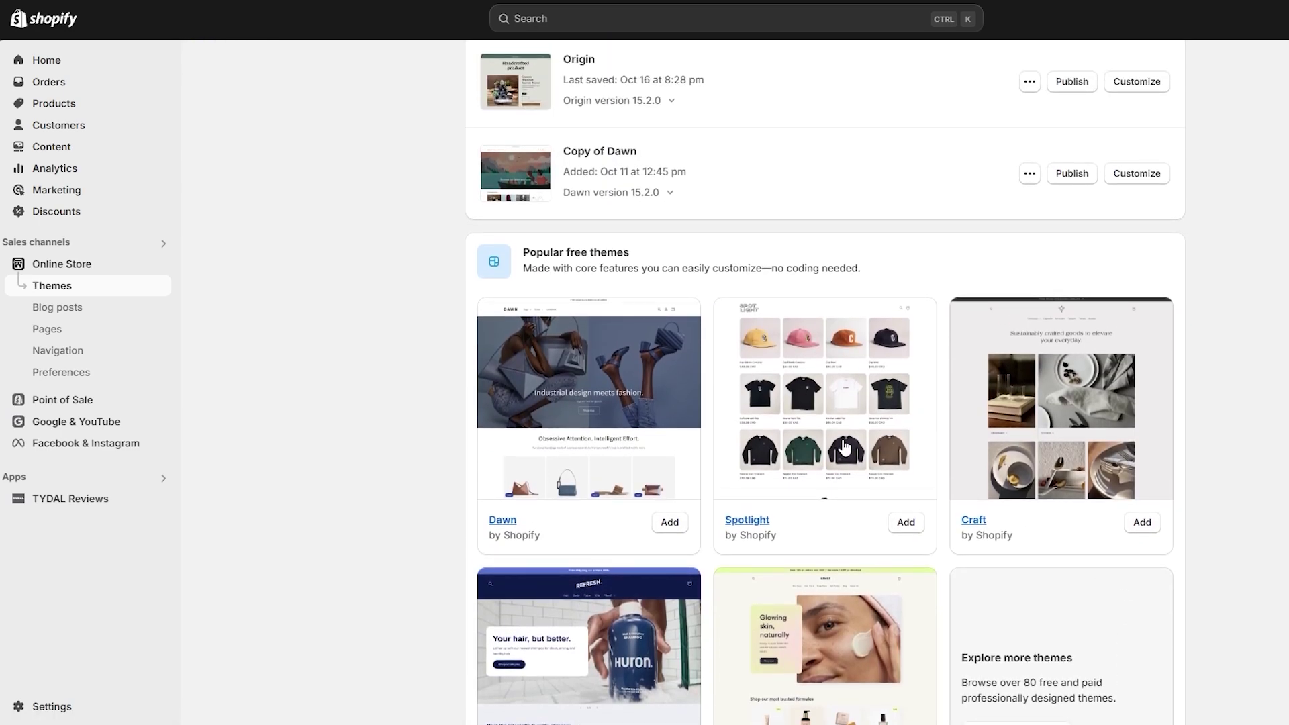
left_click(908, 523)
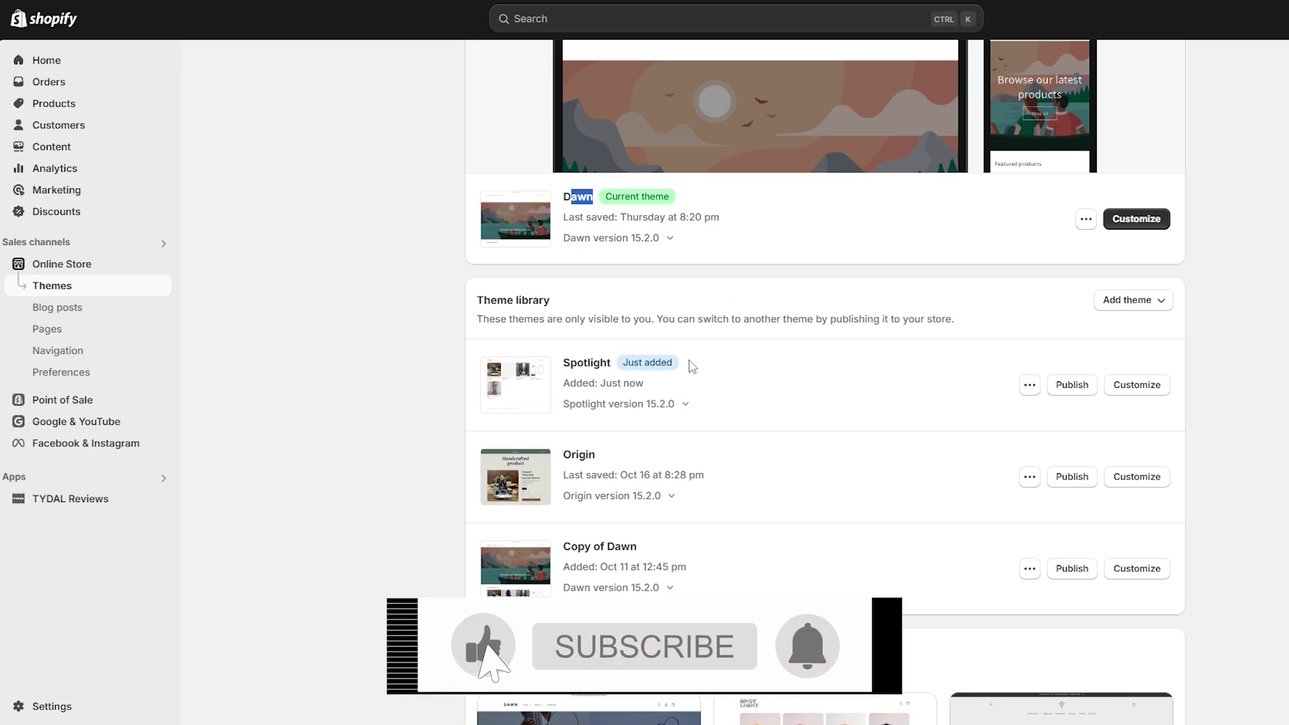
Step: Open the Spotlight theme for customization and preview its home page and cart page
left_click(1133, 387)
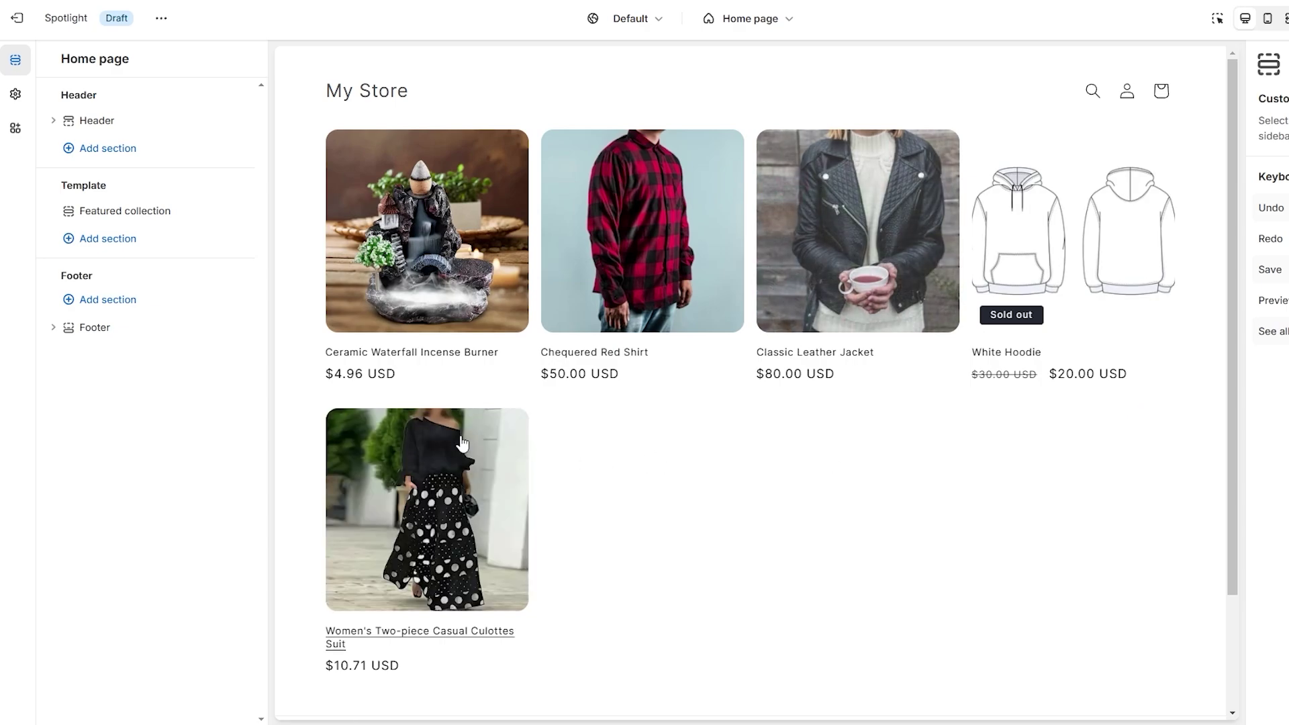
scroll(658, 436, "down", 2)
scroll(692, 447, "up", 2)
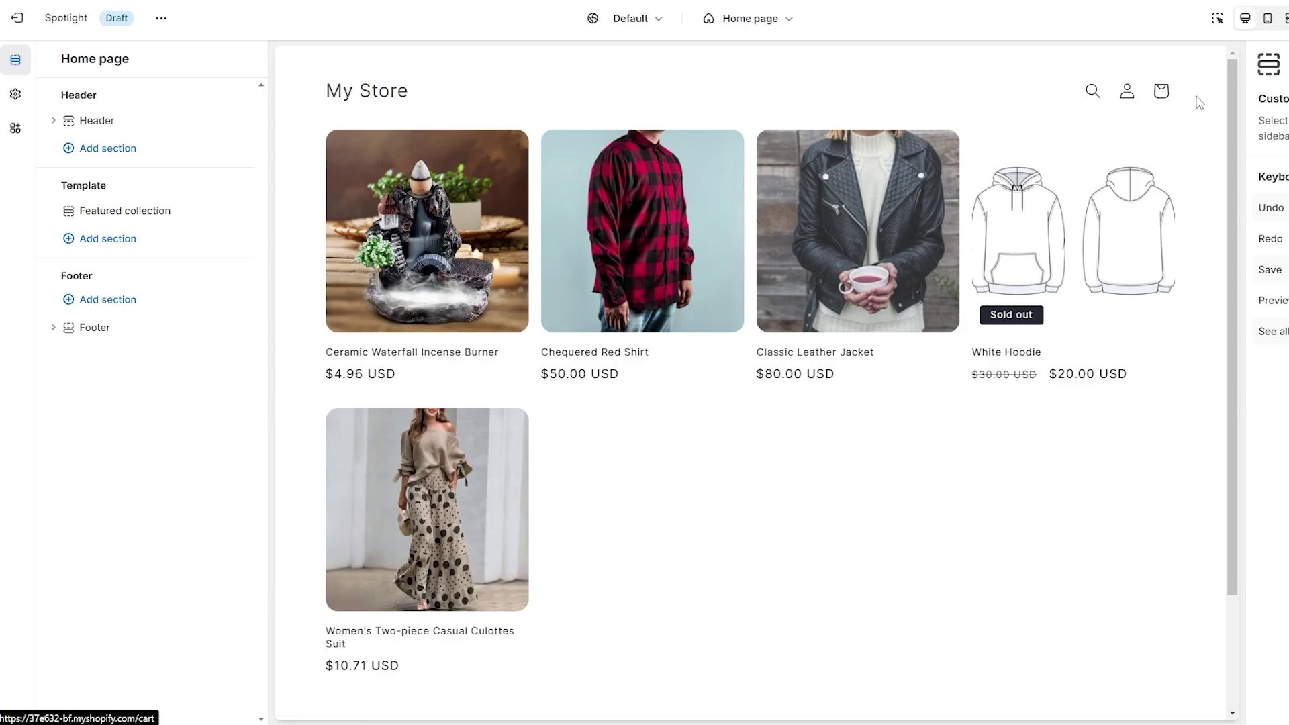
left_click(1172, 102)
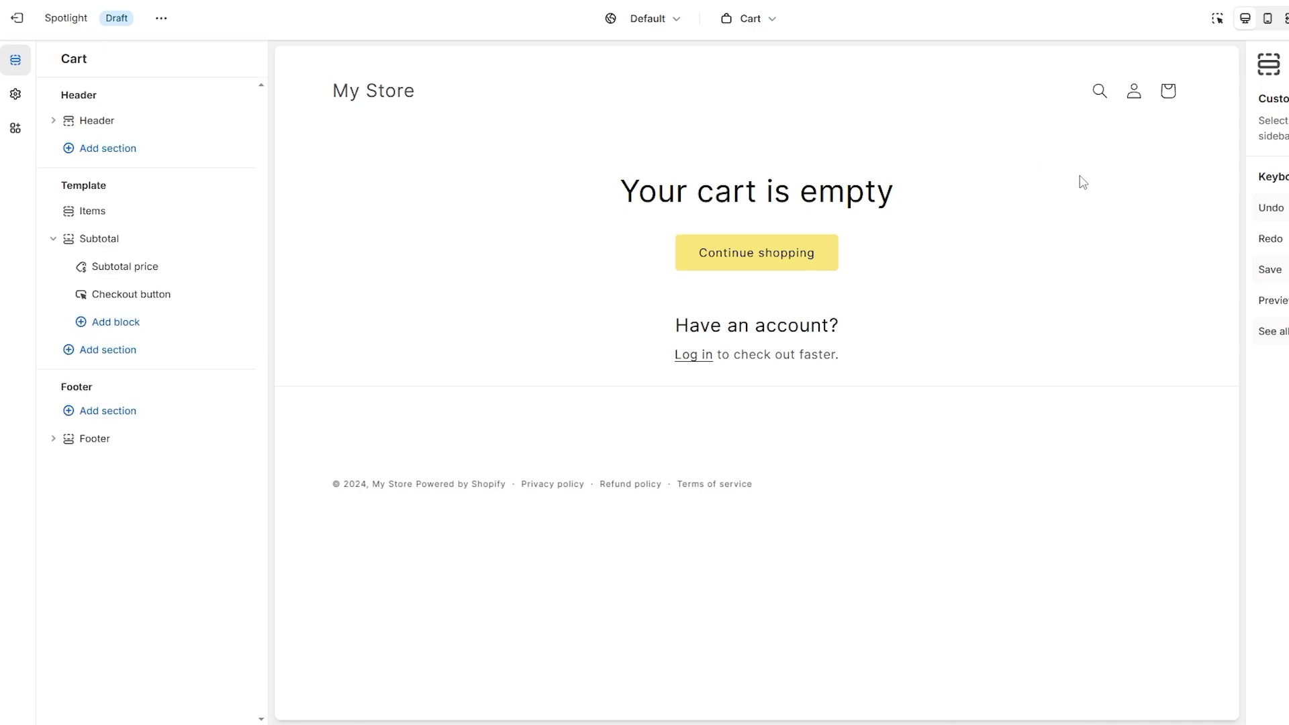
Step: Continue shopping from the cart preview, look over the home page products and exit the theme editor
left_click(757, 252)
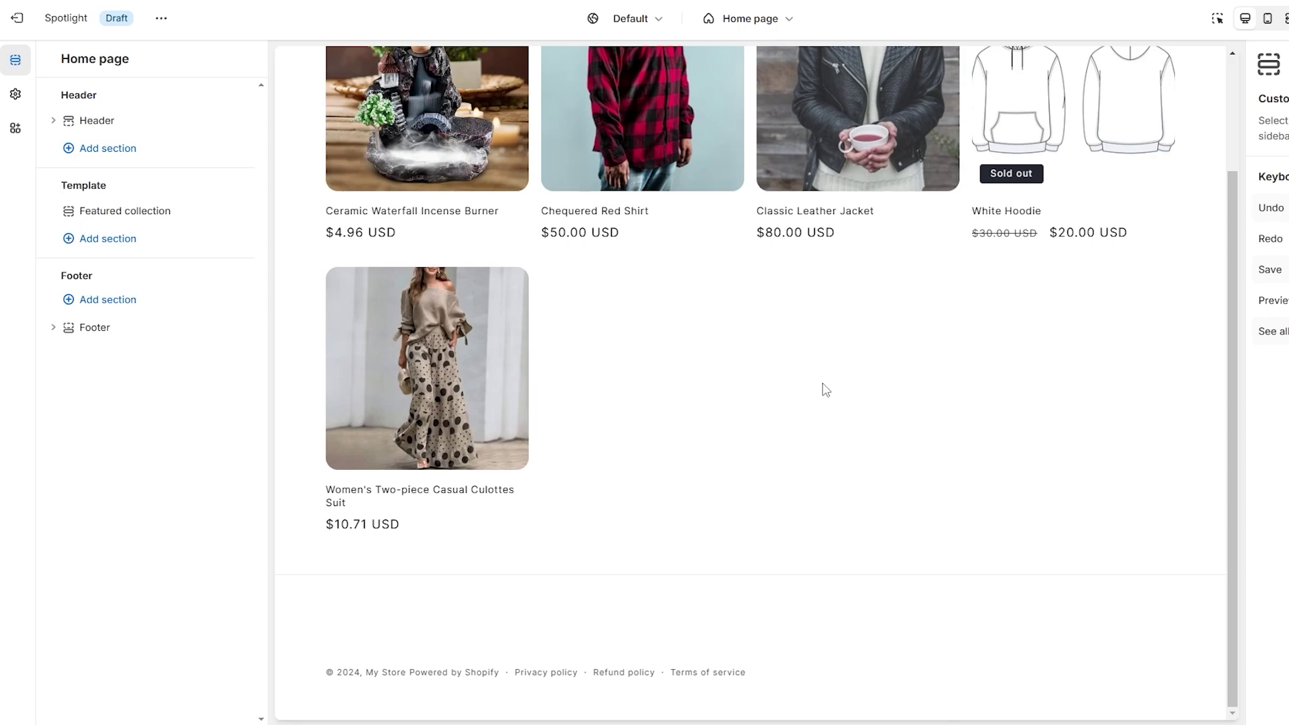
scroll(826, 390, "up", 2)
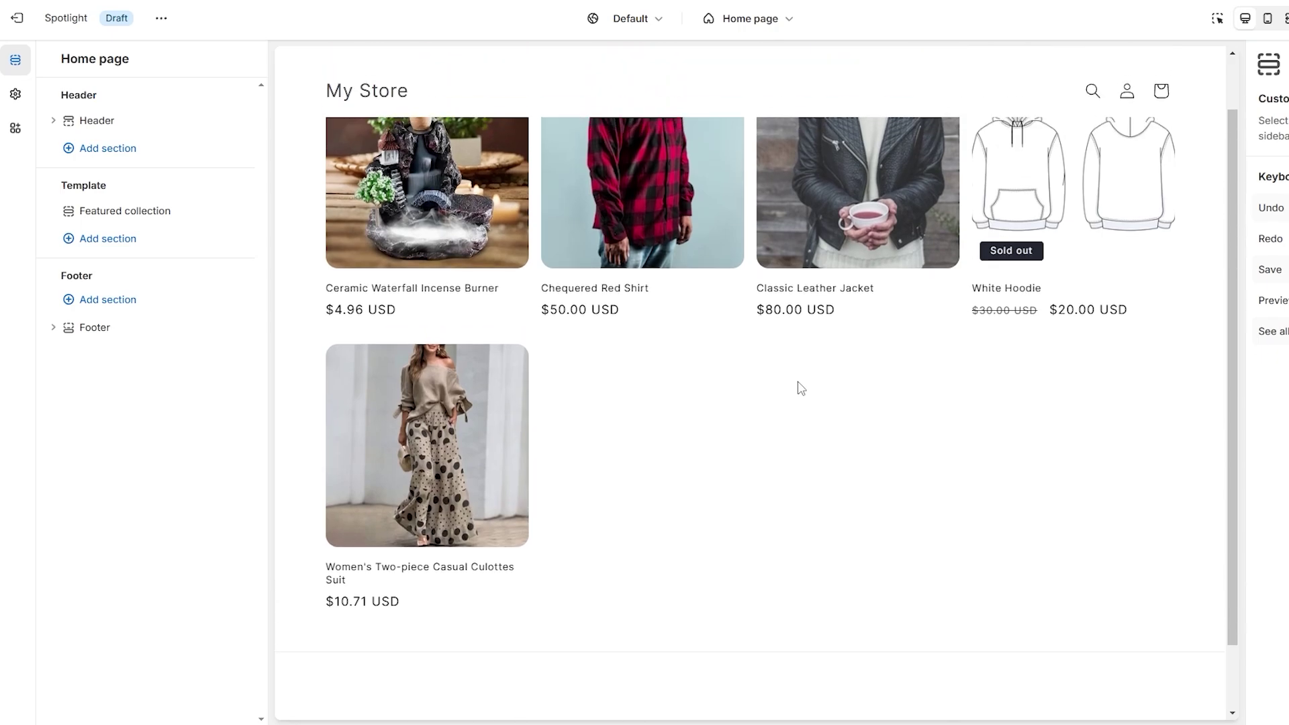
scroll(801, 388, "down", 2)
scroll(804, 381, "up", 4)
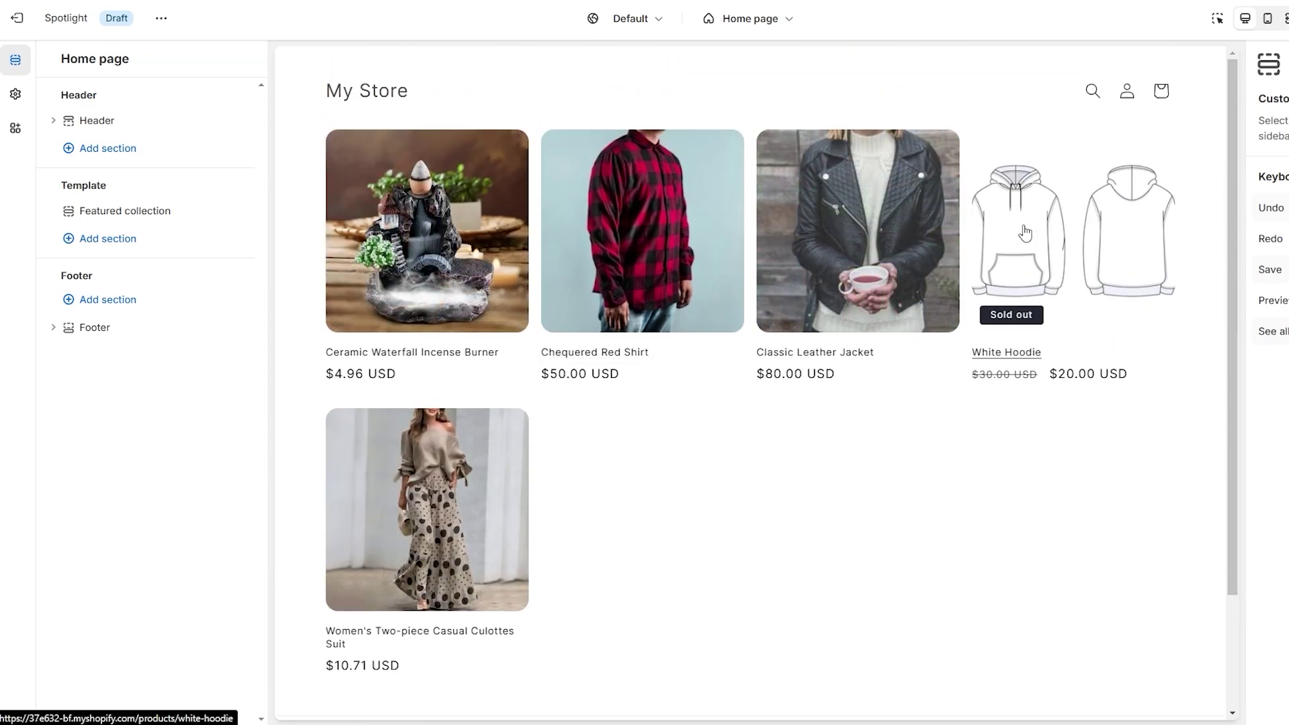
left_click(16, 20)
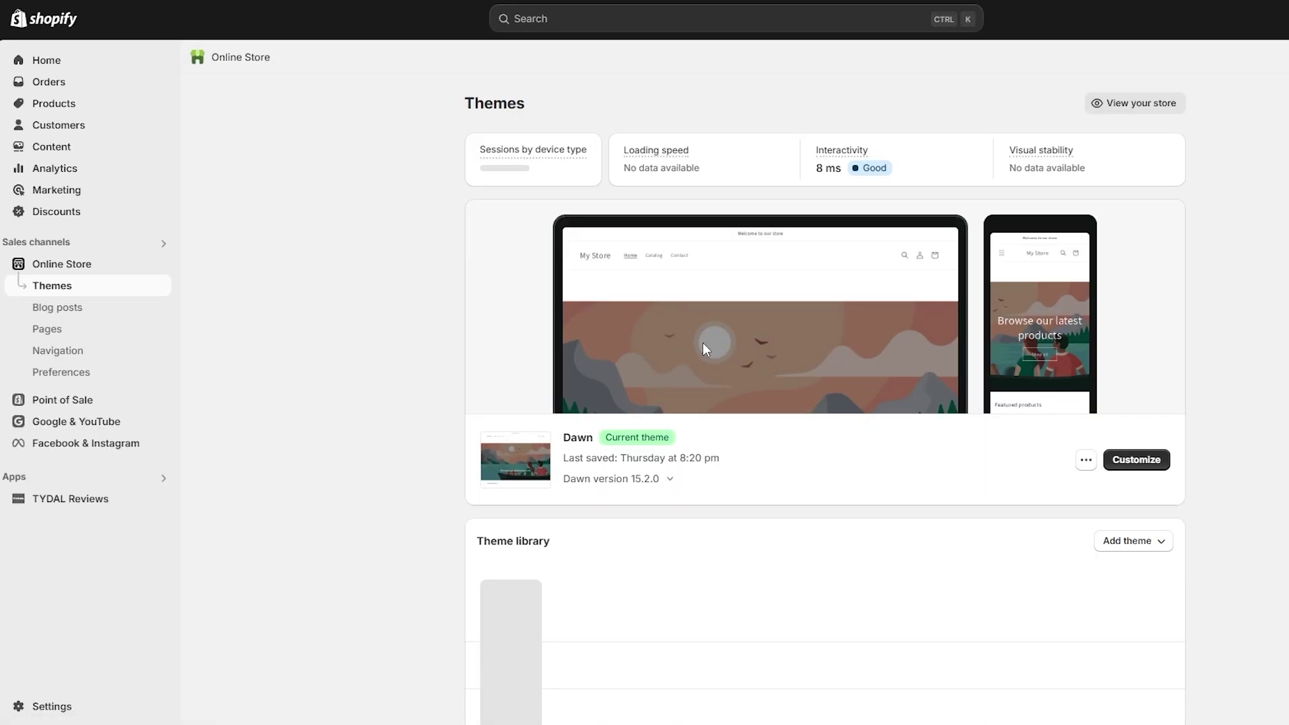
Step: Look over the themes in the theme library and the popular free themes
scroll(1132, 438, "down", 3)
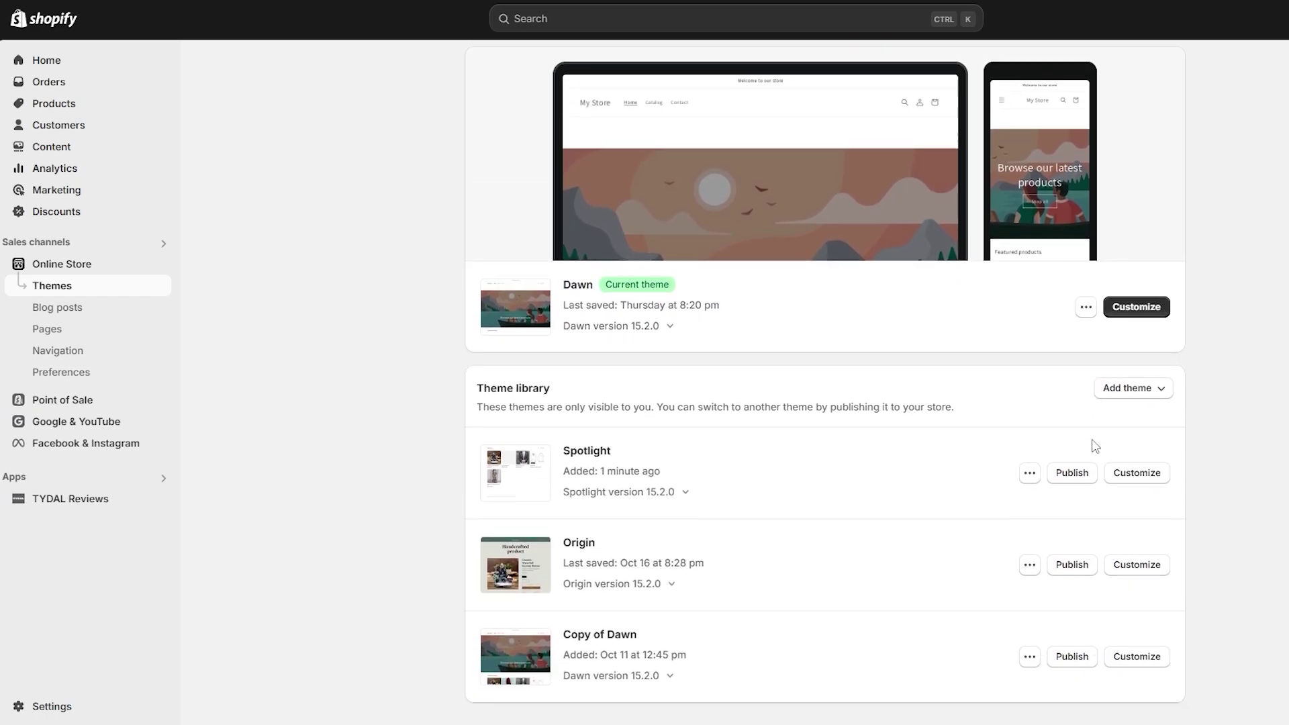
scroll(602, 281, "down", 8)
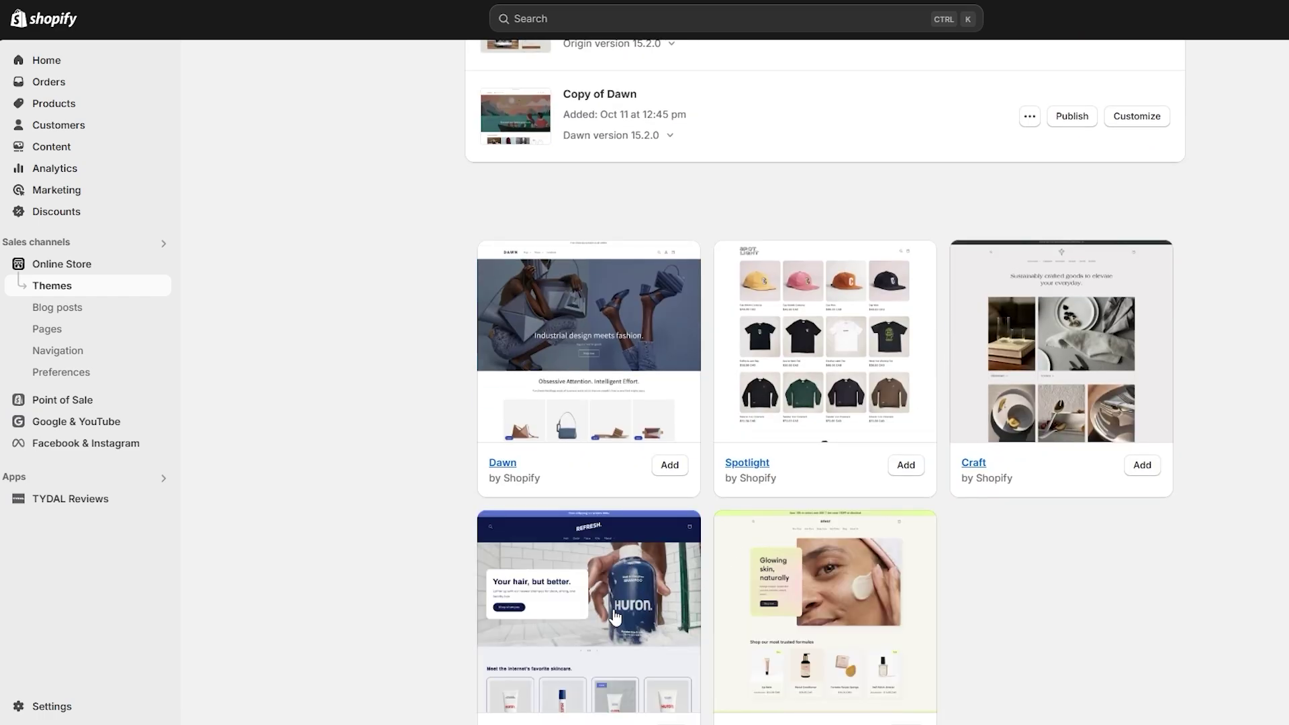
scroll(537, 621, "up", 10)
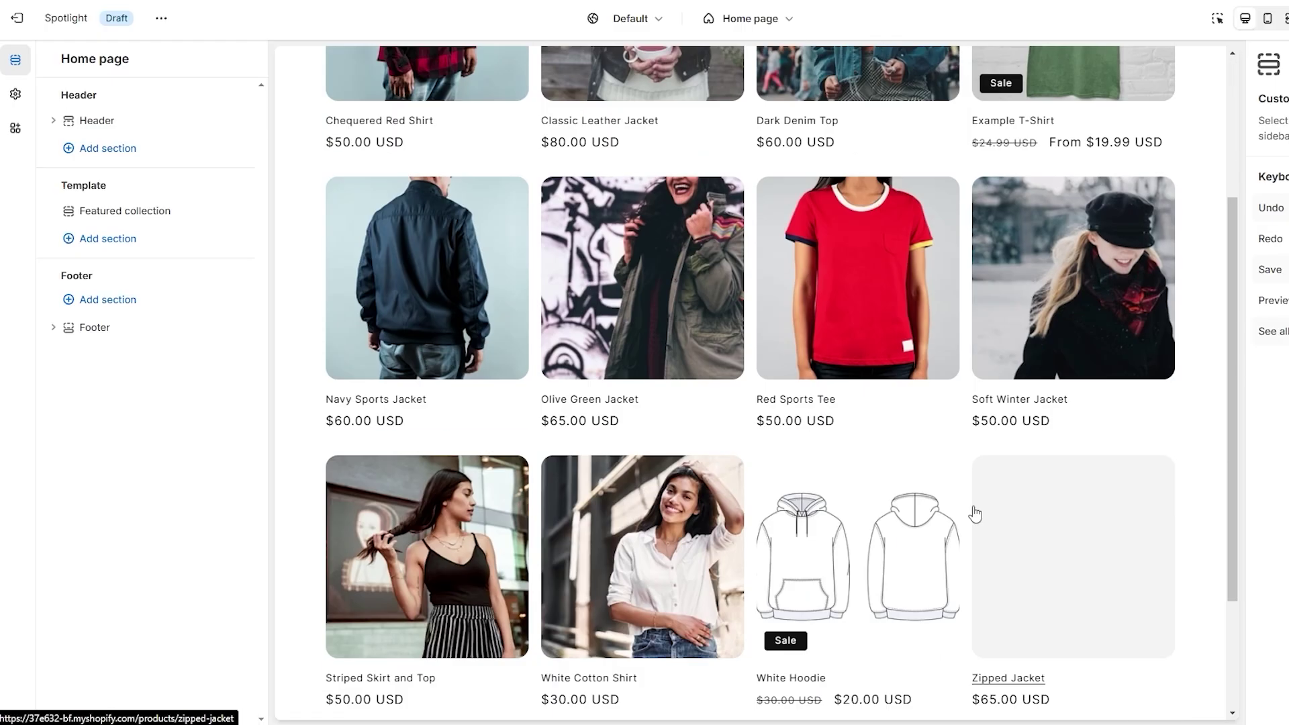
Step: Examine the product grid and footer in the Spotlight theme's home page preview
scroll(971, 509, "down", 3)
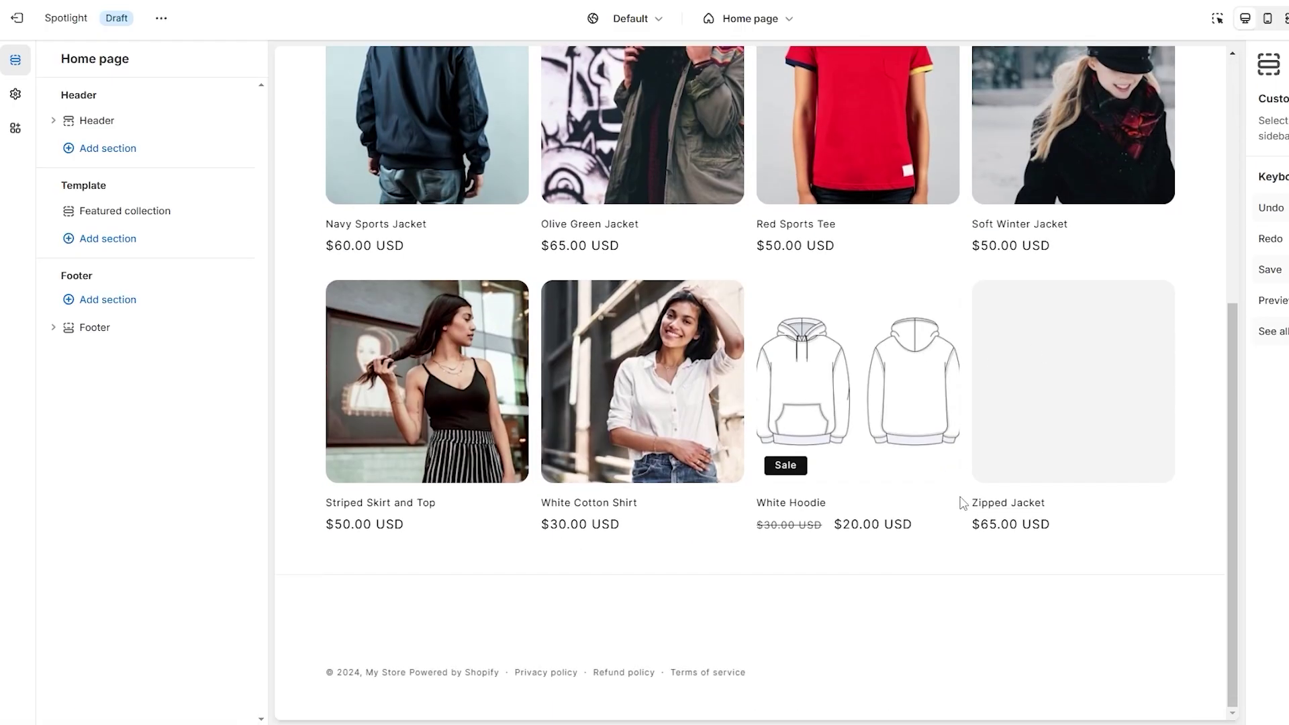
scroll(963, 504, "up", 5)
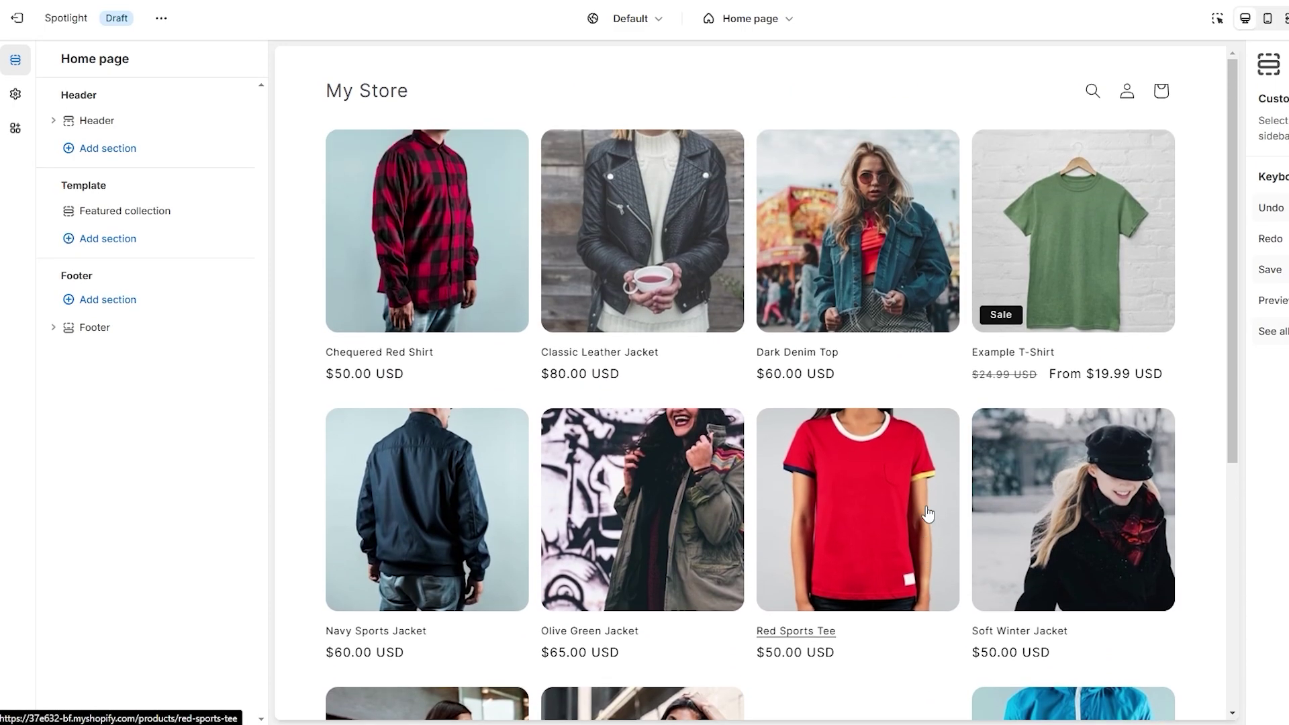
scroll(928, 514, "down", 5)
scroll(930, 515, "up", 2)
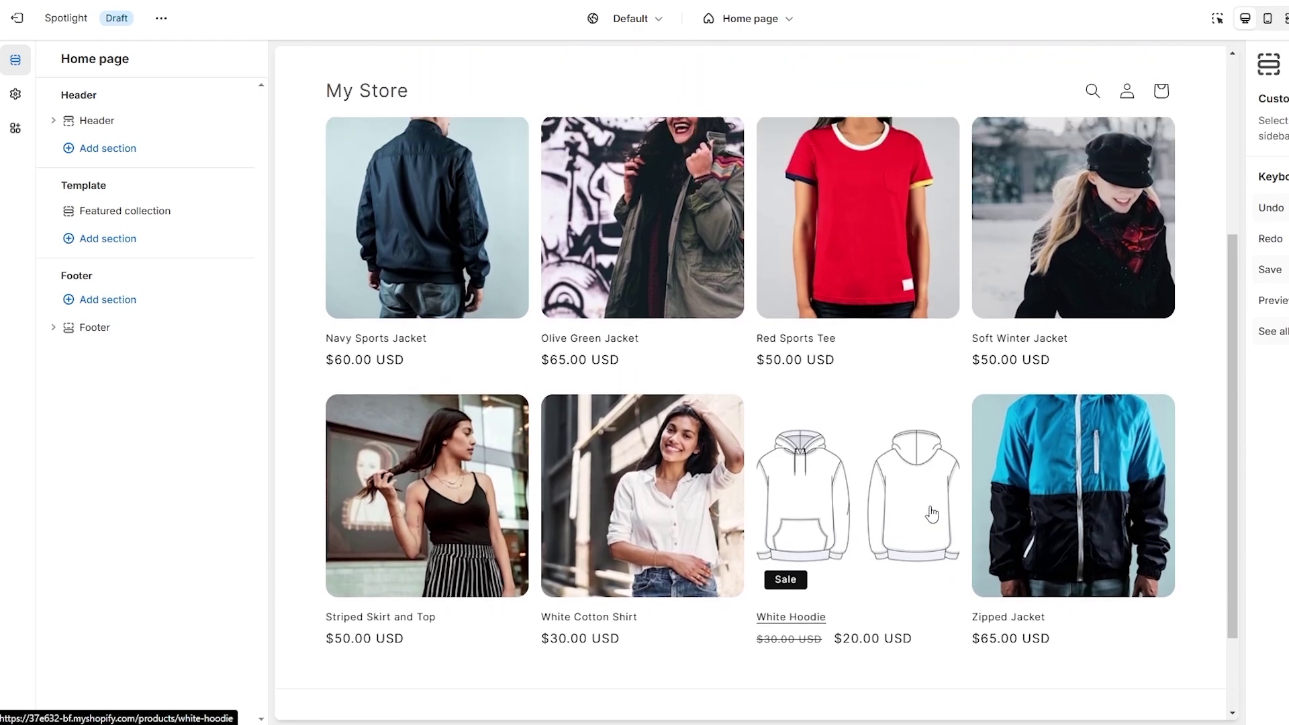
scroll(932, 515, "up", 3)
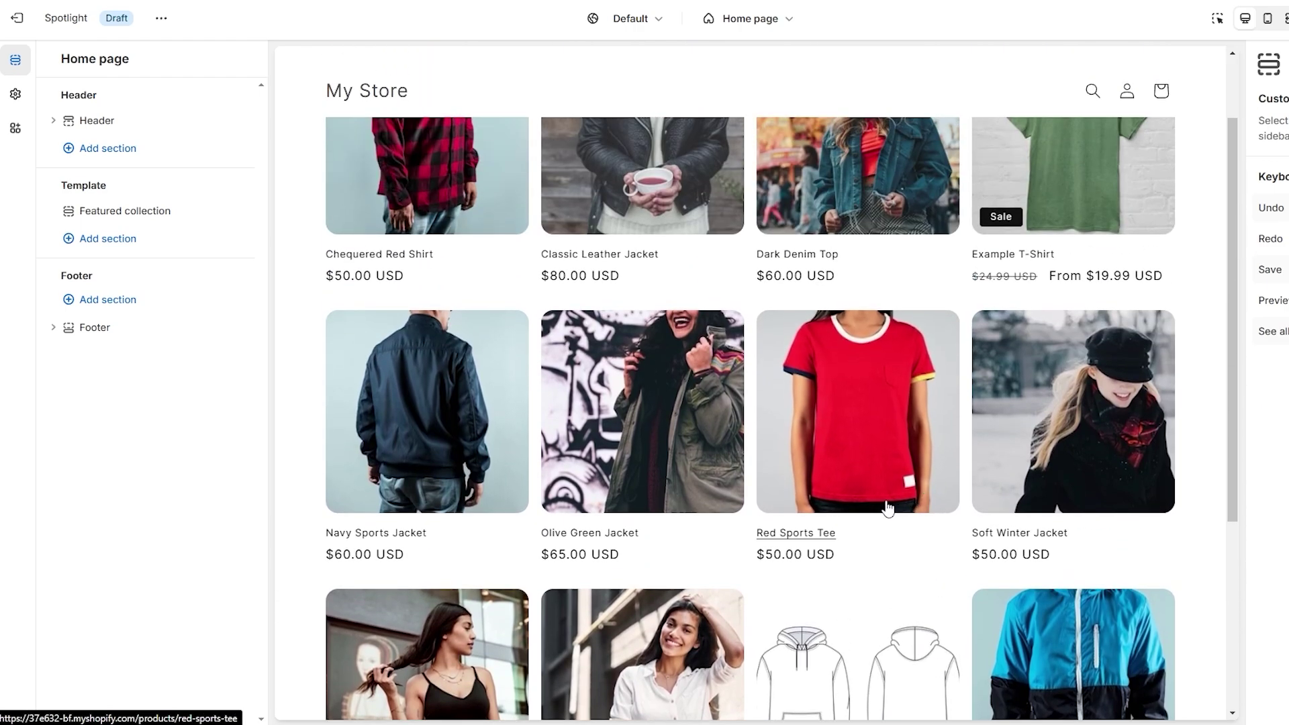
scroll(888, 509, "up", 2)
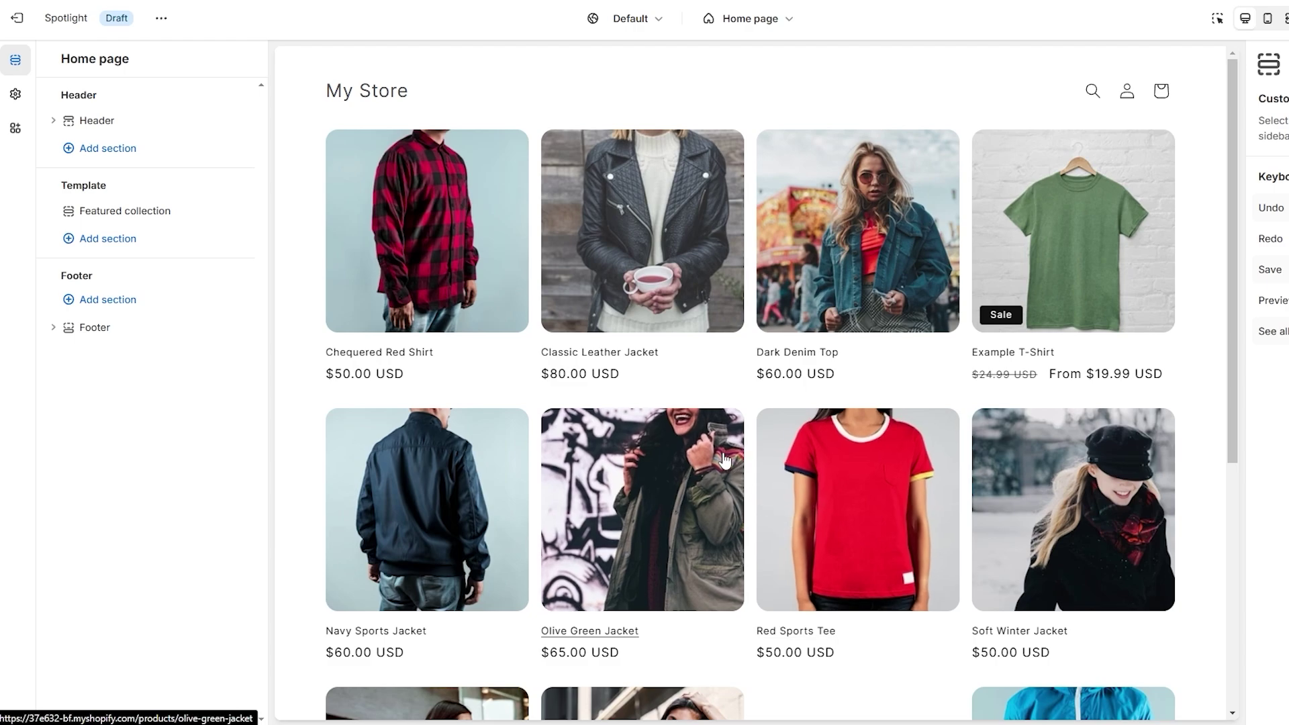
scroll(771, 470, "down", 3)
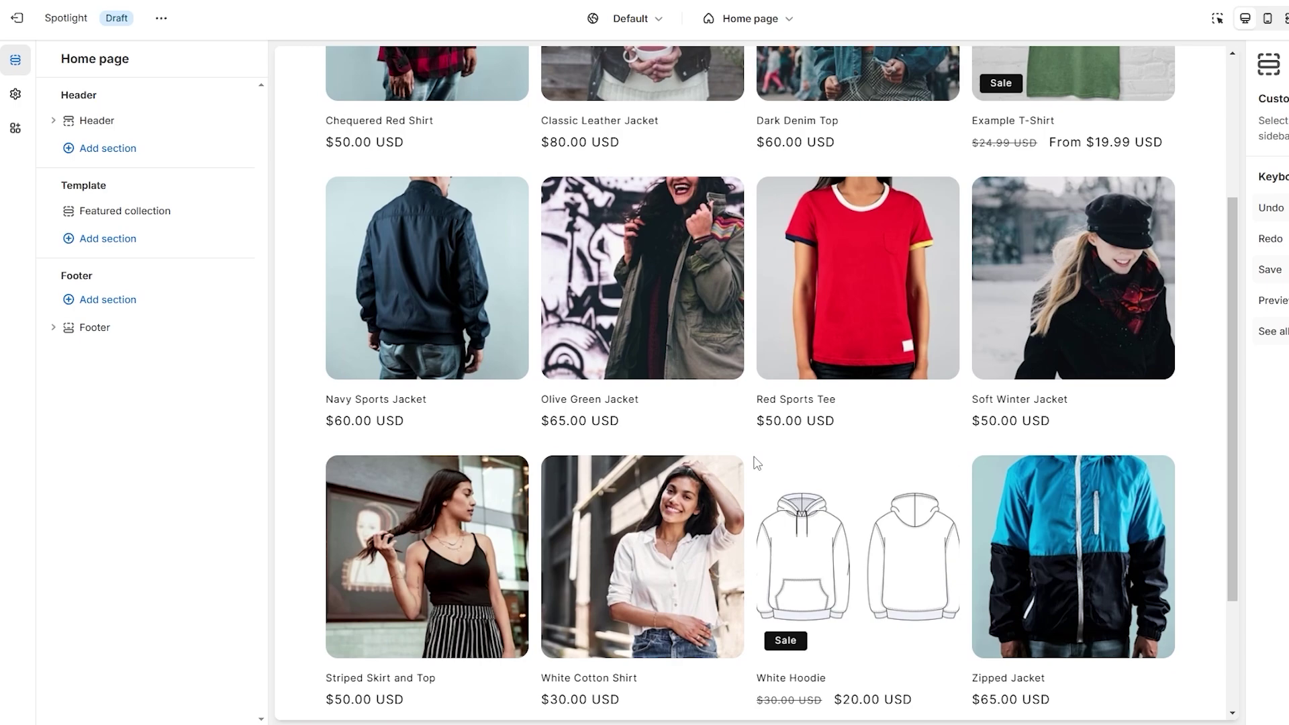
scroll(757, 464, "up", 3)
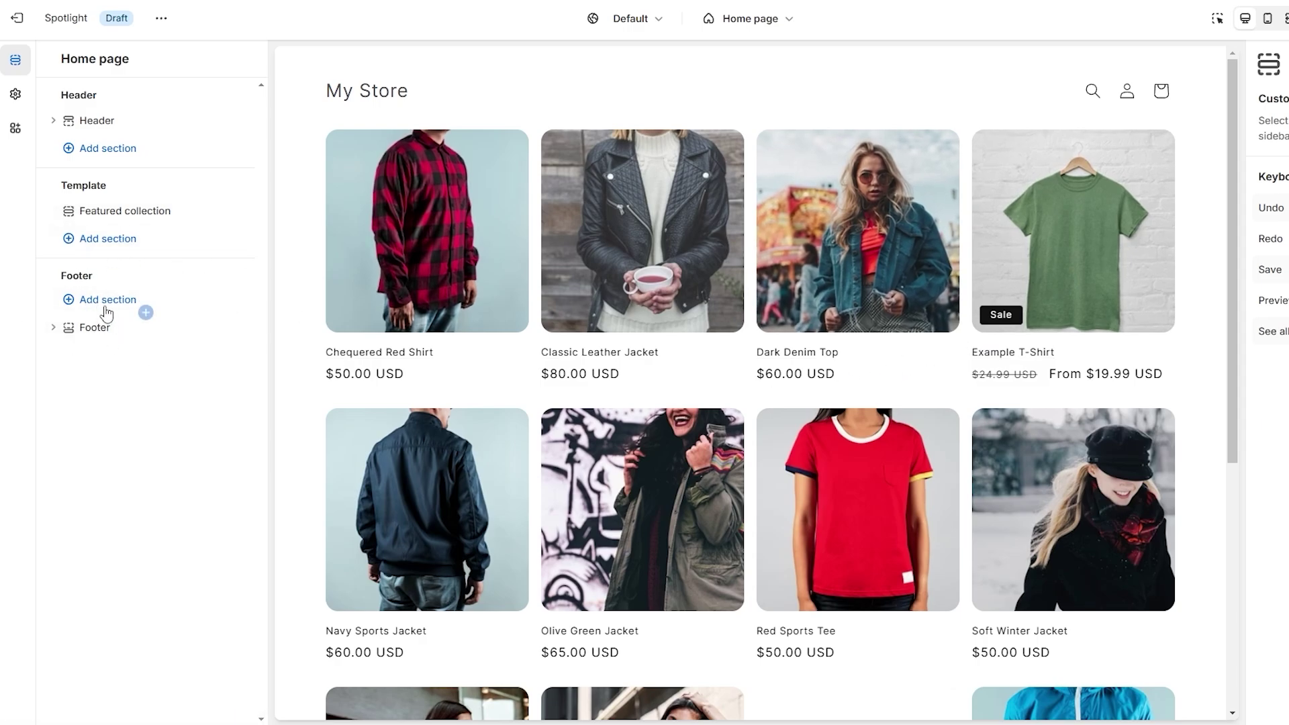
scroll(447, 395, "down", 10)
scroll(408, 358, "up", 4)
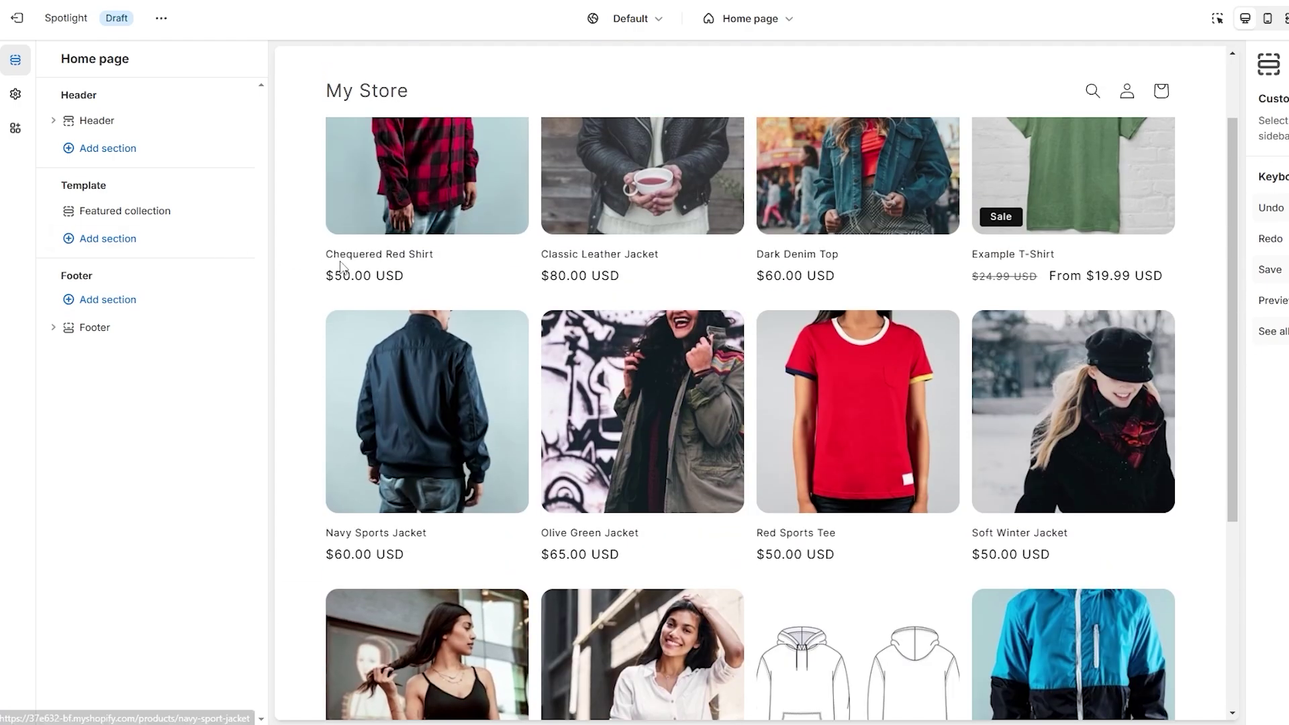
scroll(408, 358, "down", 4)
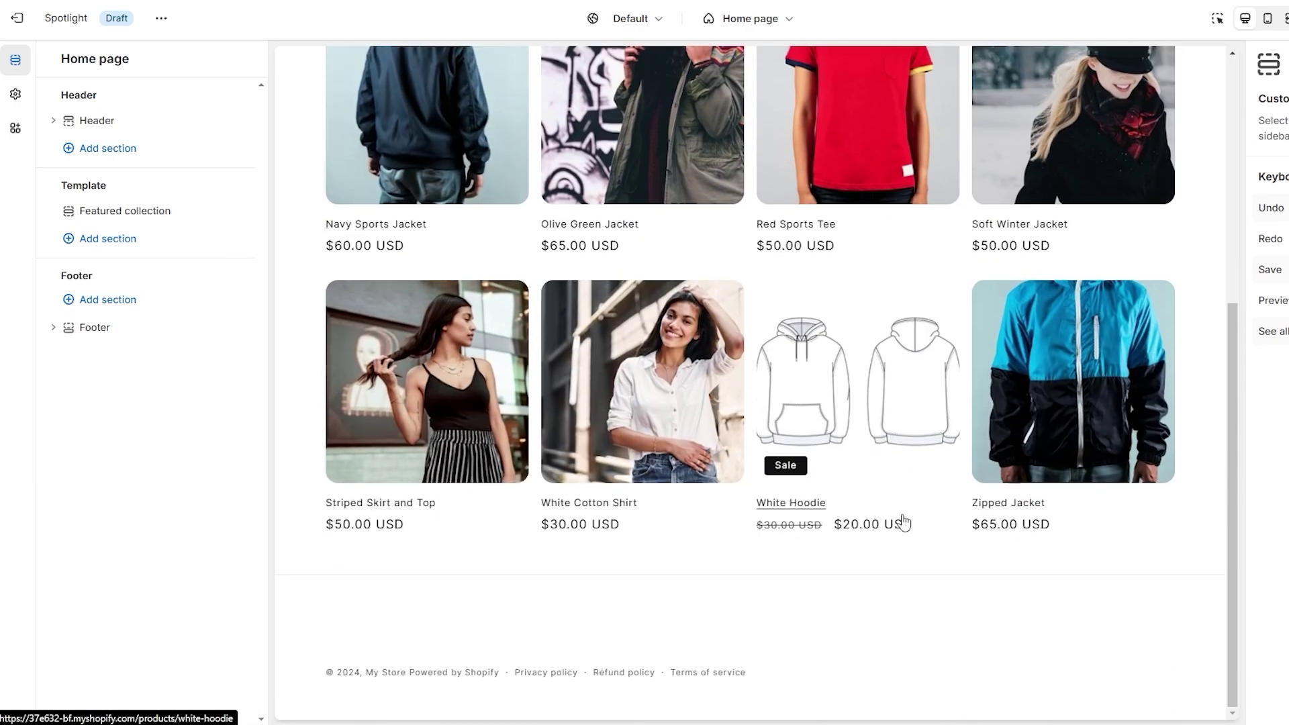
Step: Add a Multicolumn section to the home page template and set its heading to "Reviews"
left_click(127, 240)
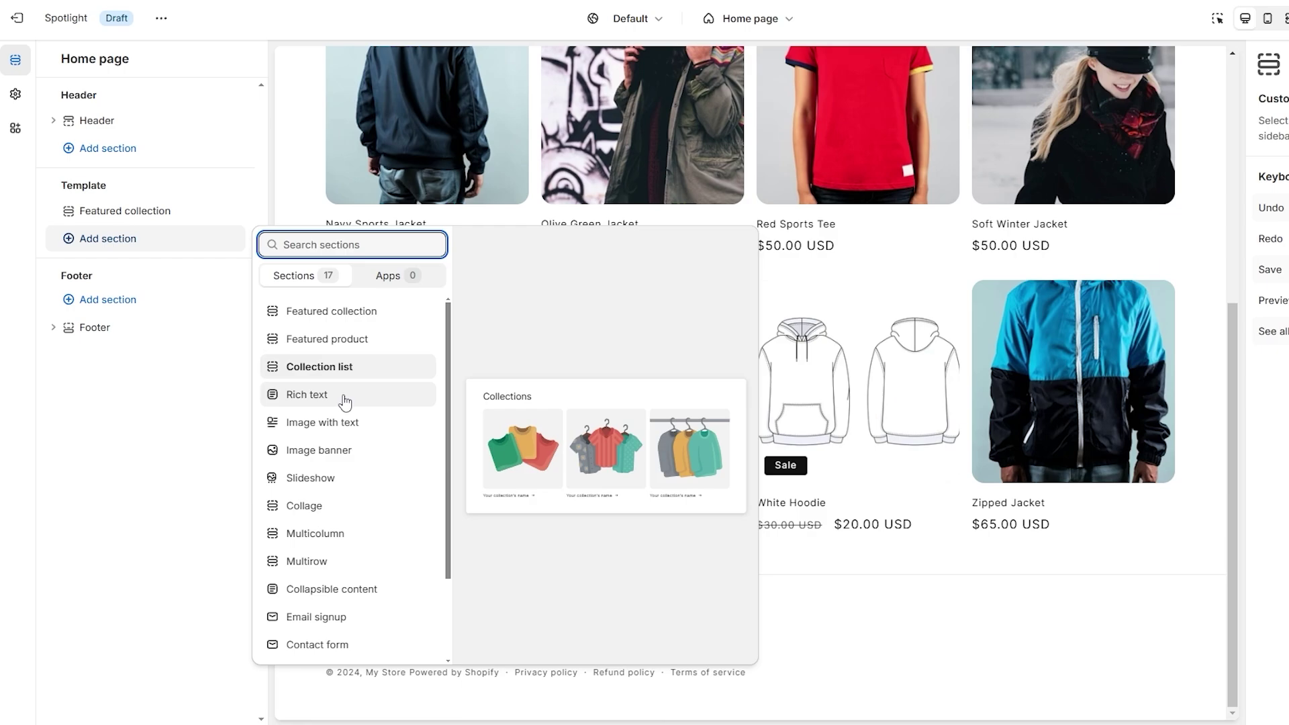
left_click(332, 535)
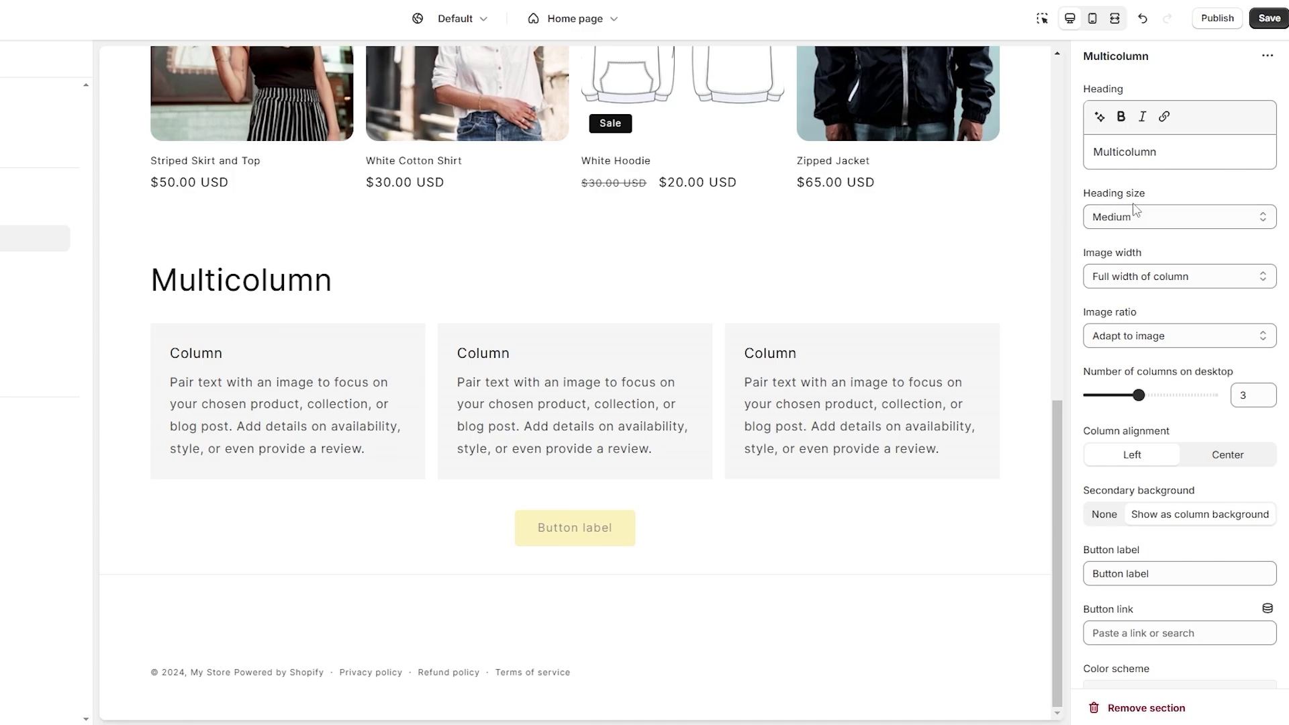
left_click_drag(1163, 161, 1090, 162)
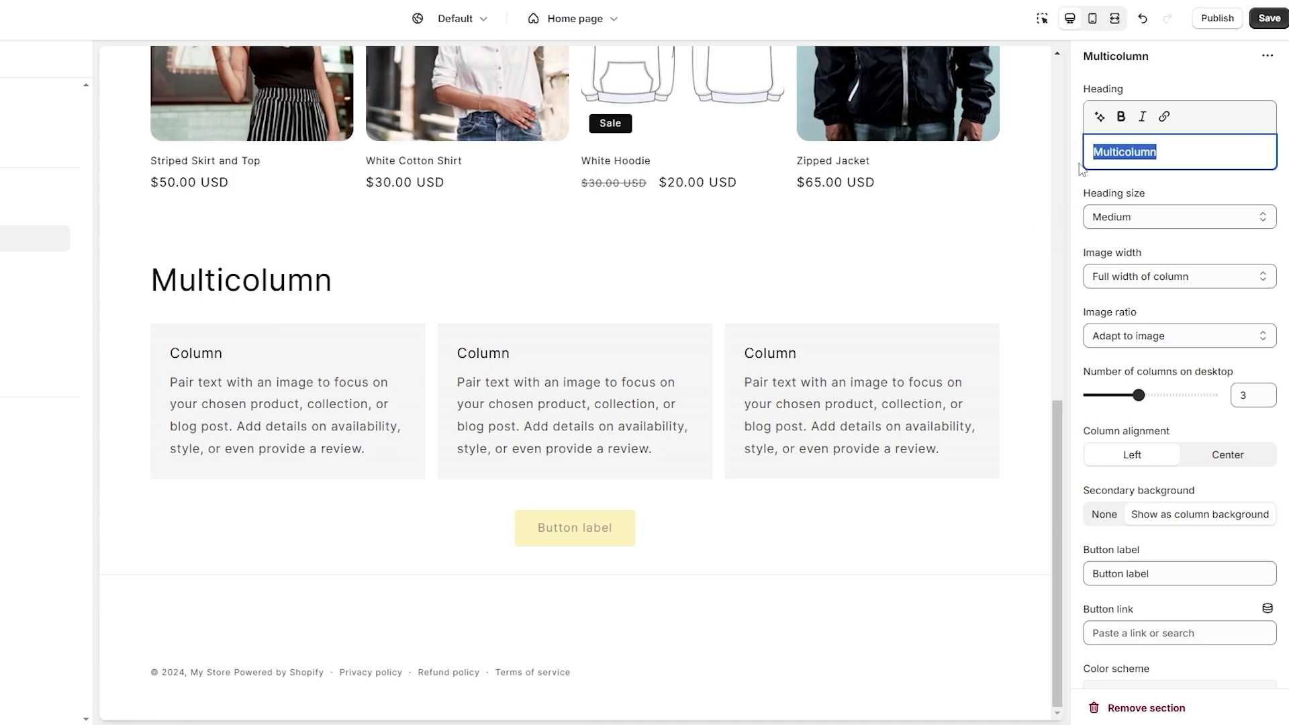
type("Reviews")
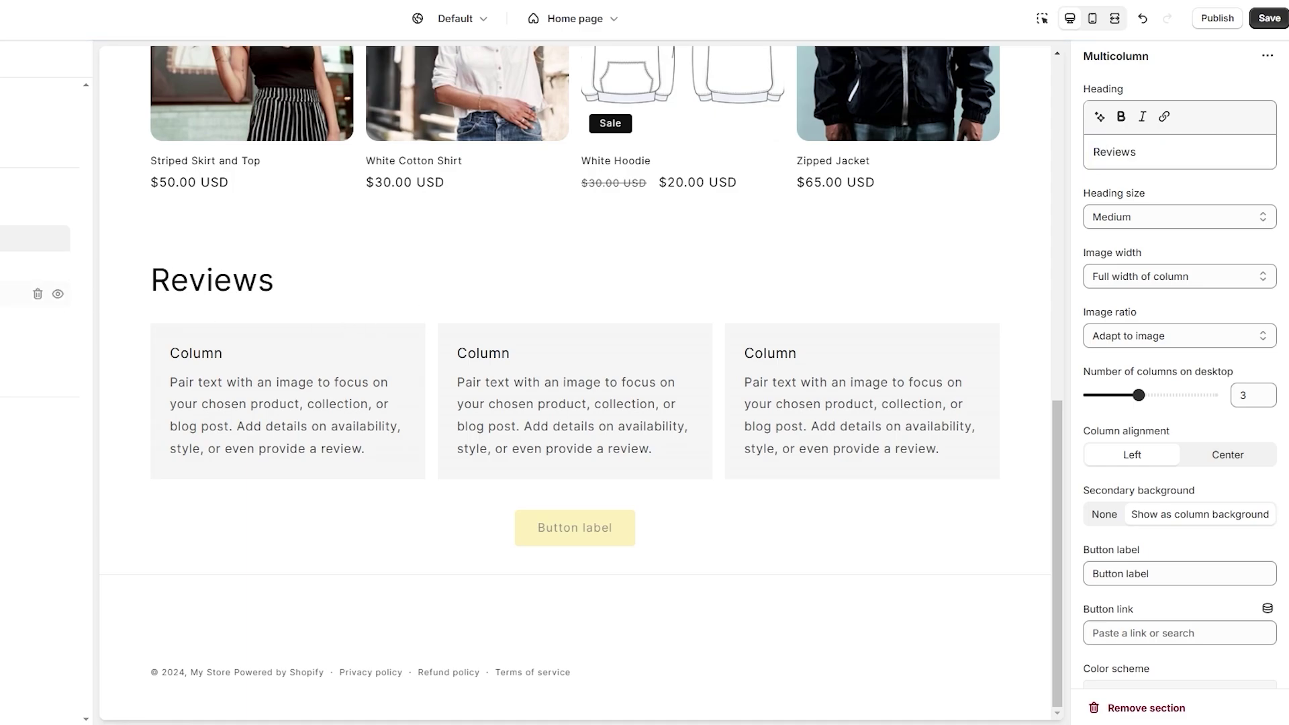
Step: Add the kids-beanie image to the first column of the Reviews section
left_click(17, 266)
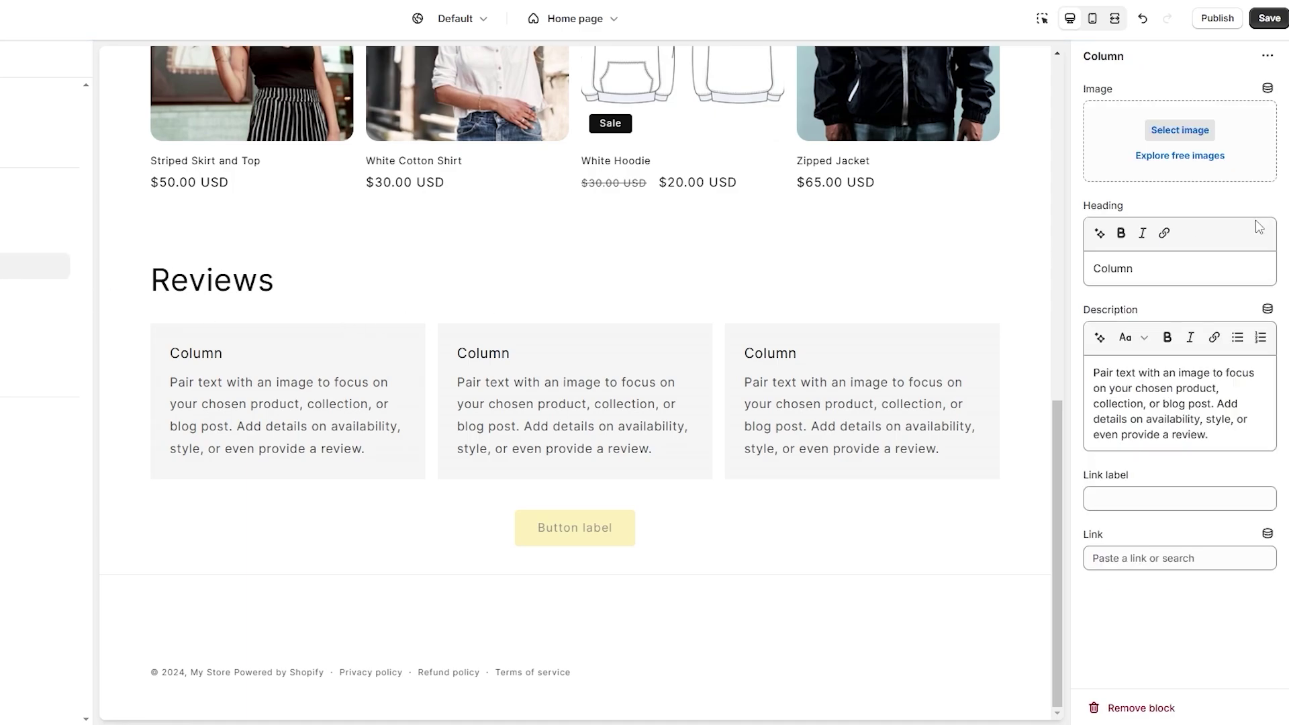
left_click(1182, 132)
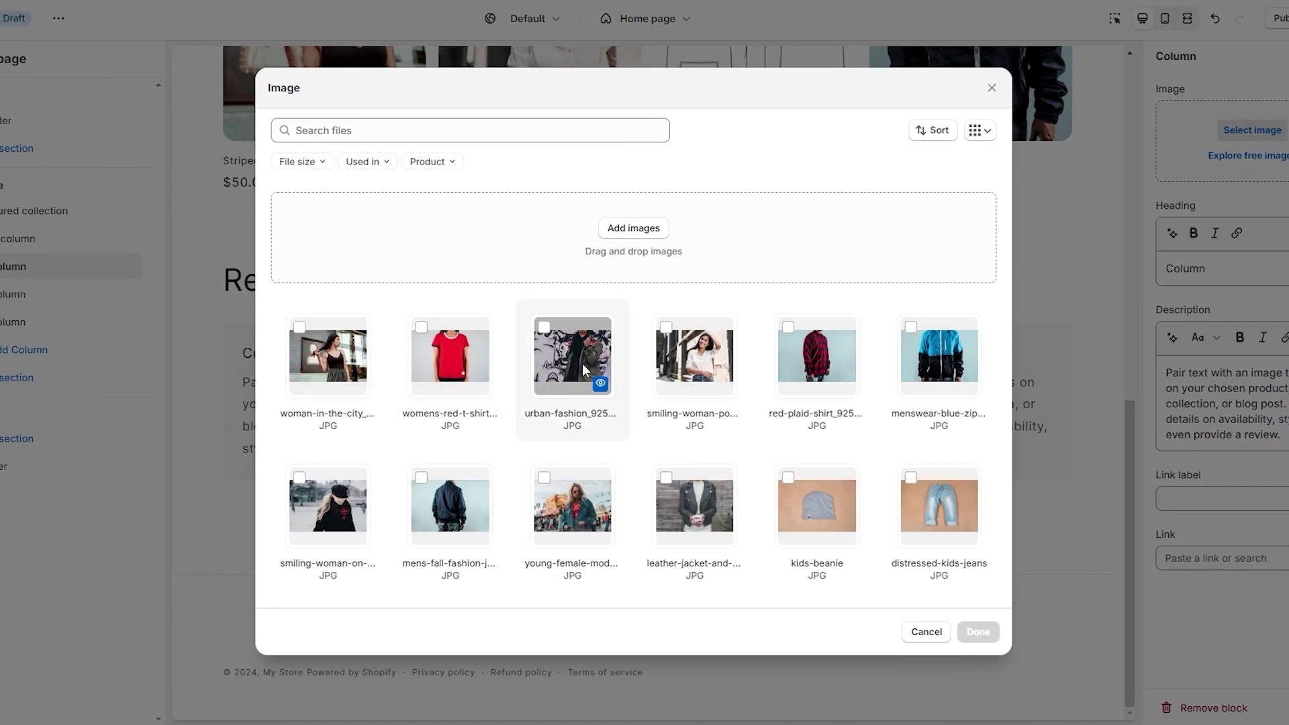
left_click(450, 356)
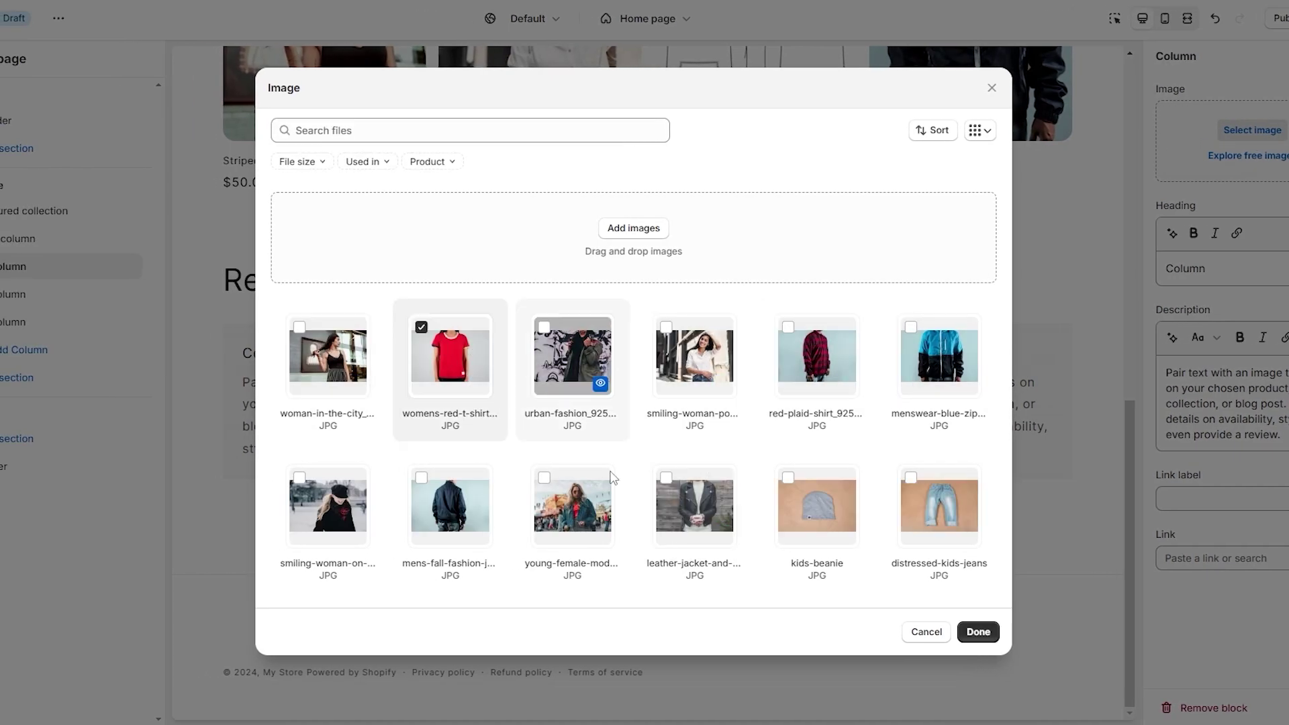
left_click(831, 512)
left_click(980, 632)
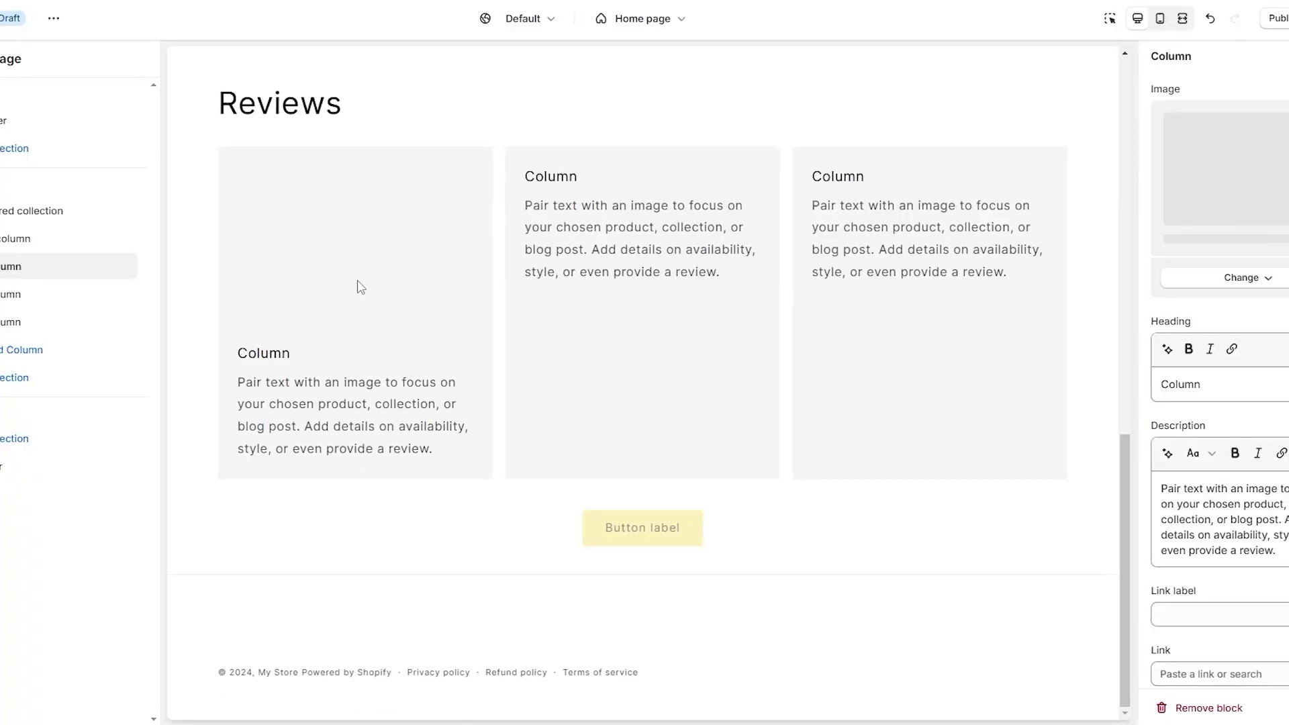
Step: Set the first column's heading to the reviewer's name and its description to "One of the most warmest and most comfotable hates I've ever worm 10/10"
left_click_drag(1160, 417, 1066, 421)
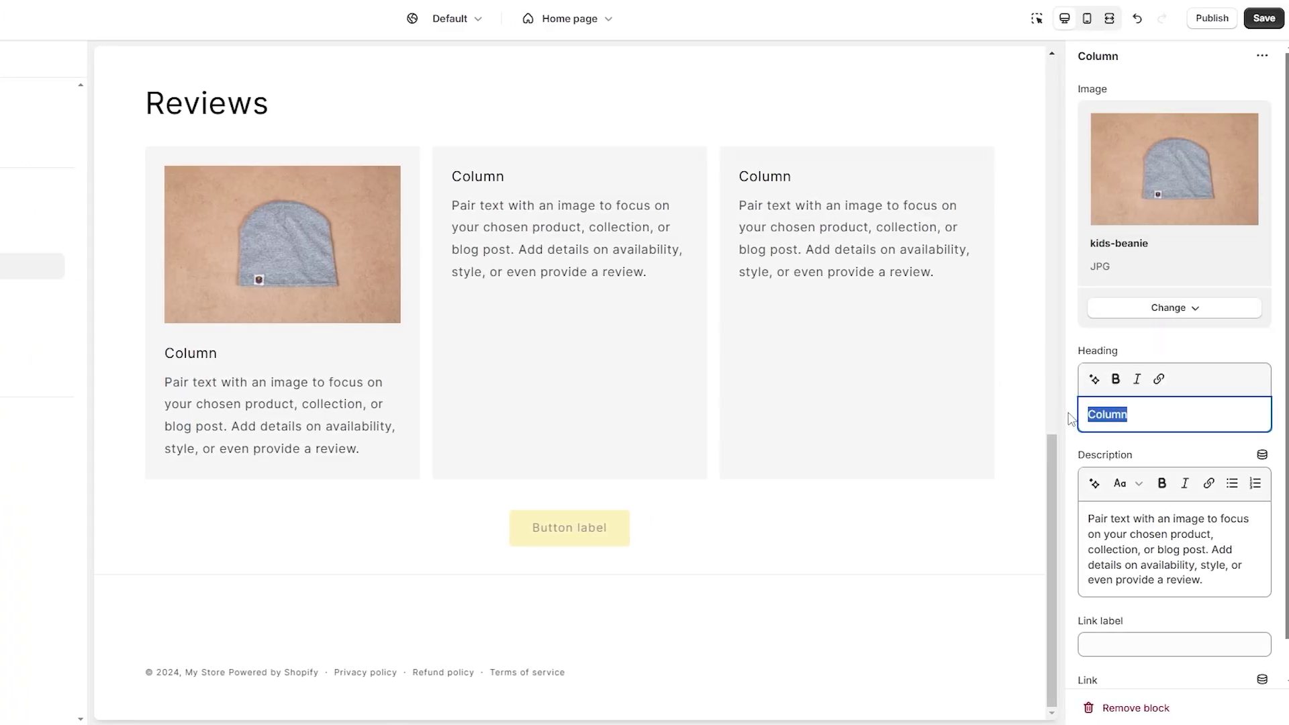
type("James")
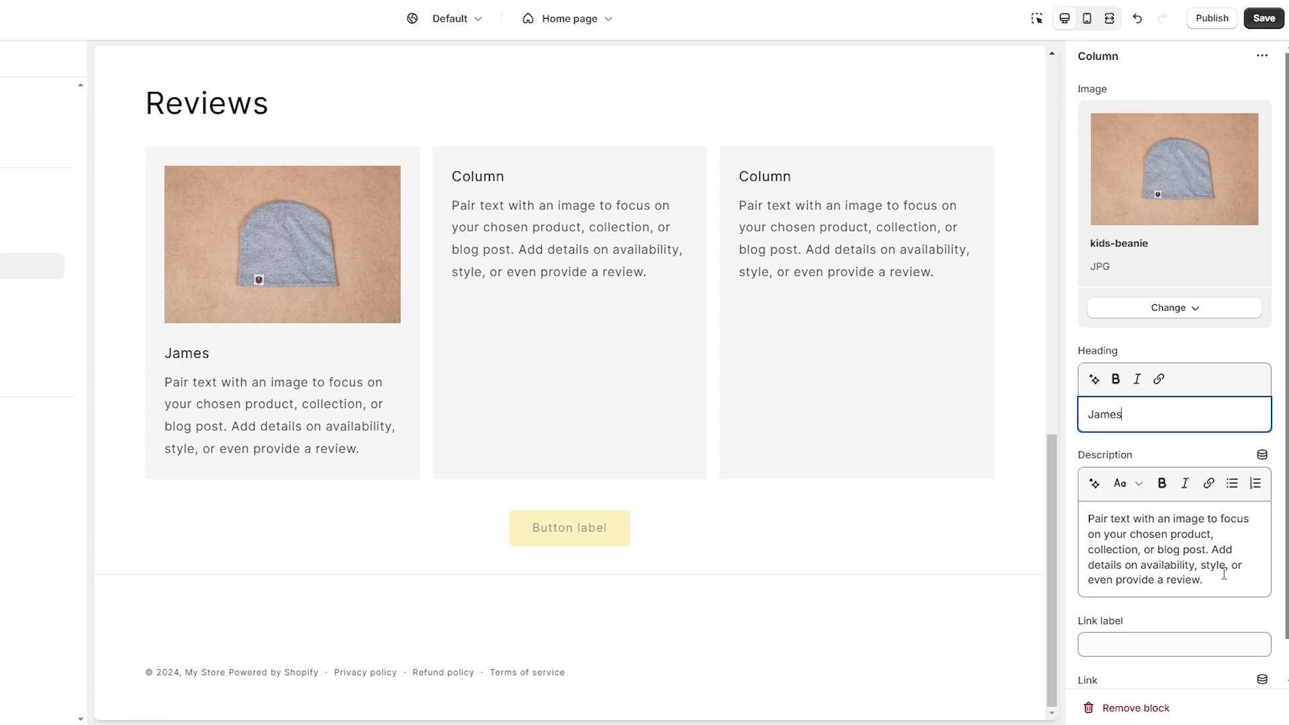
left_click_drag(1224, 575, 1074, 499)
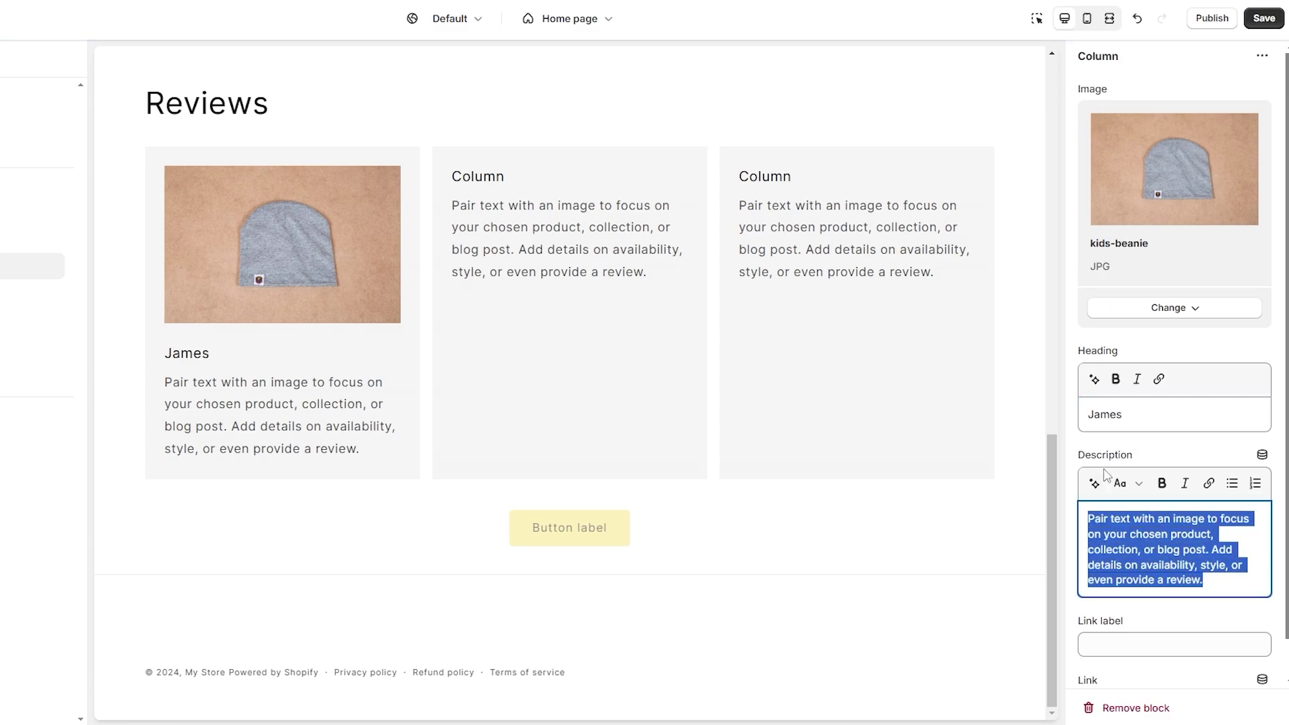
type("One of the most warmest and most comfotable hates I've ever worm 10/10")
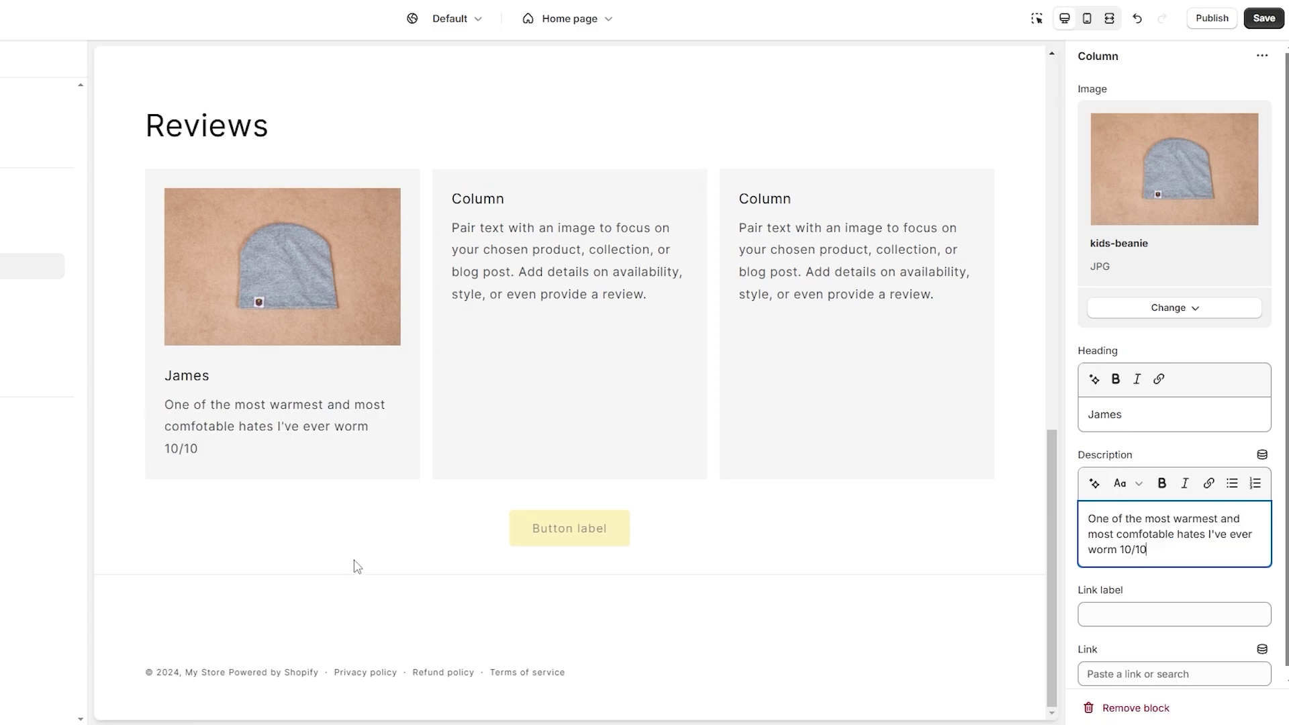
left_click(357, 567)
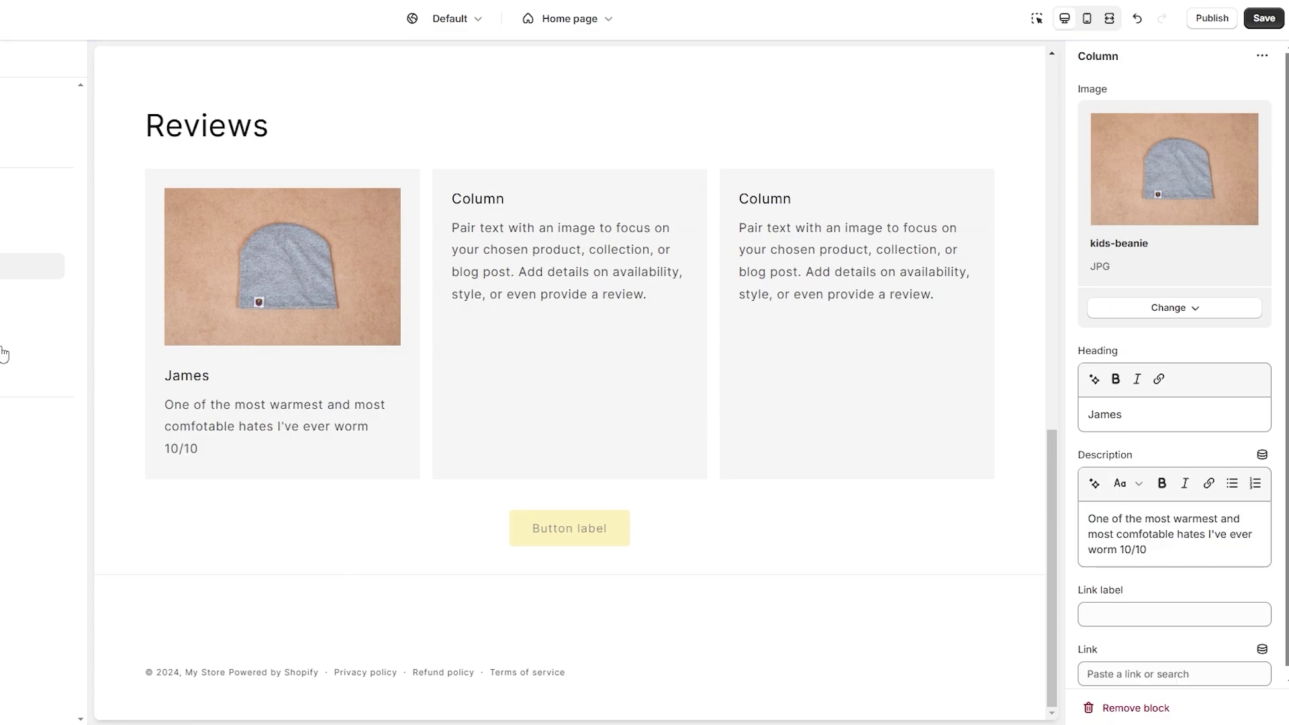
Step: Add the distressed-kids-jeans image to the second column of the Reviews section
left_click(14, 296)
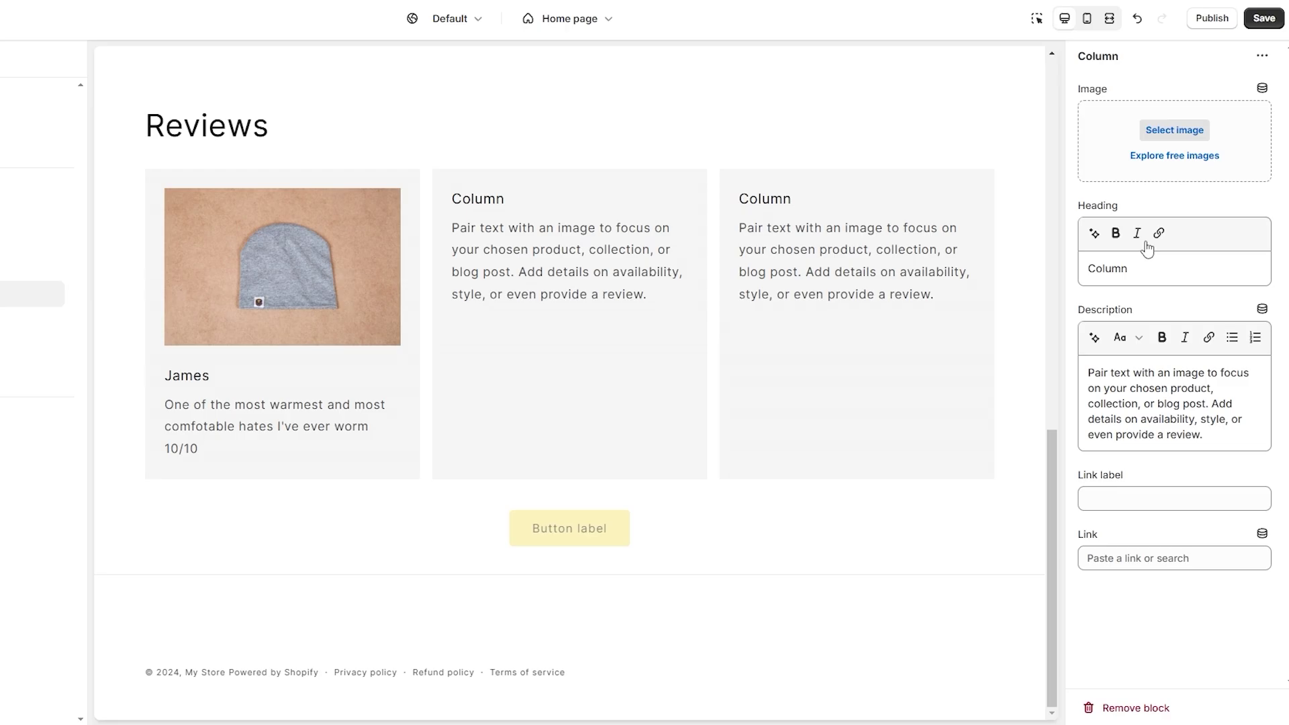
left_click(1174, 130)
scroll(796, 443, "down", 3)
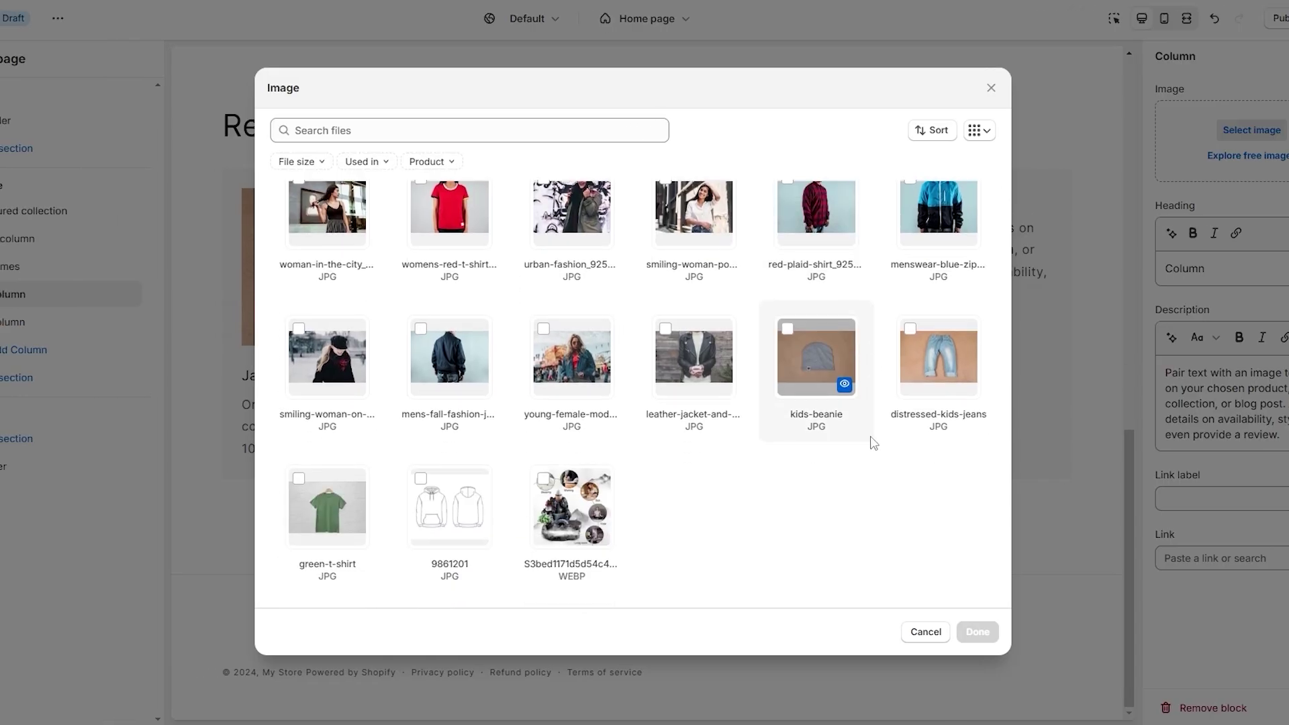
left_click(911, 329)
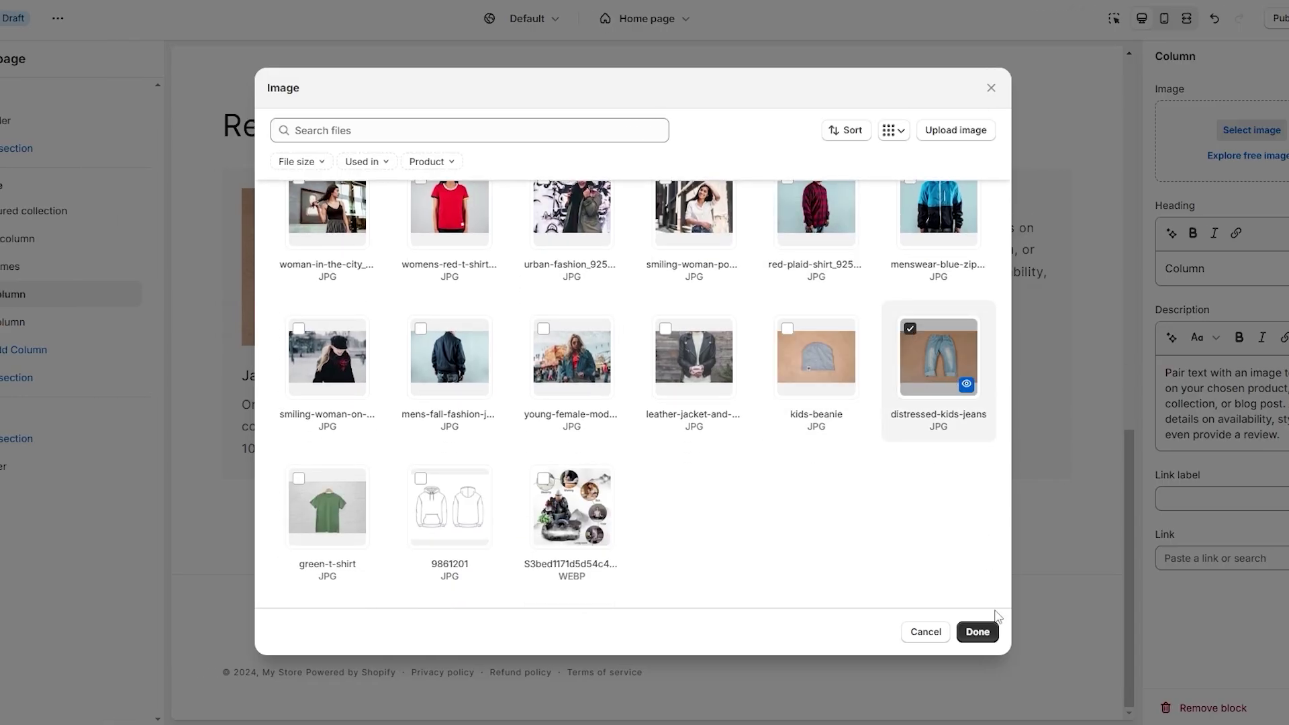
left_click(985, 633)
Step: Set the second column's heading to the reviewer's name and select its whole description text
left_click(1212, 416)
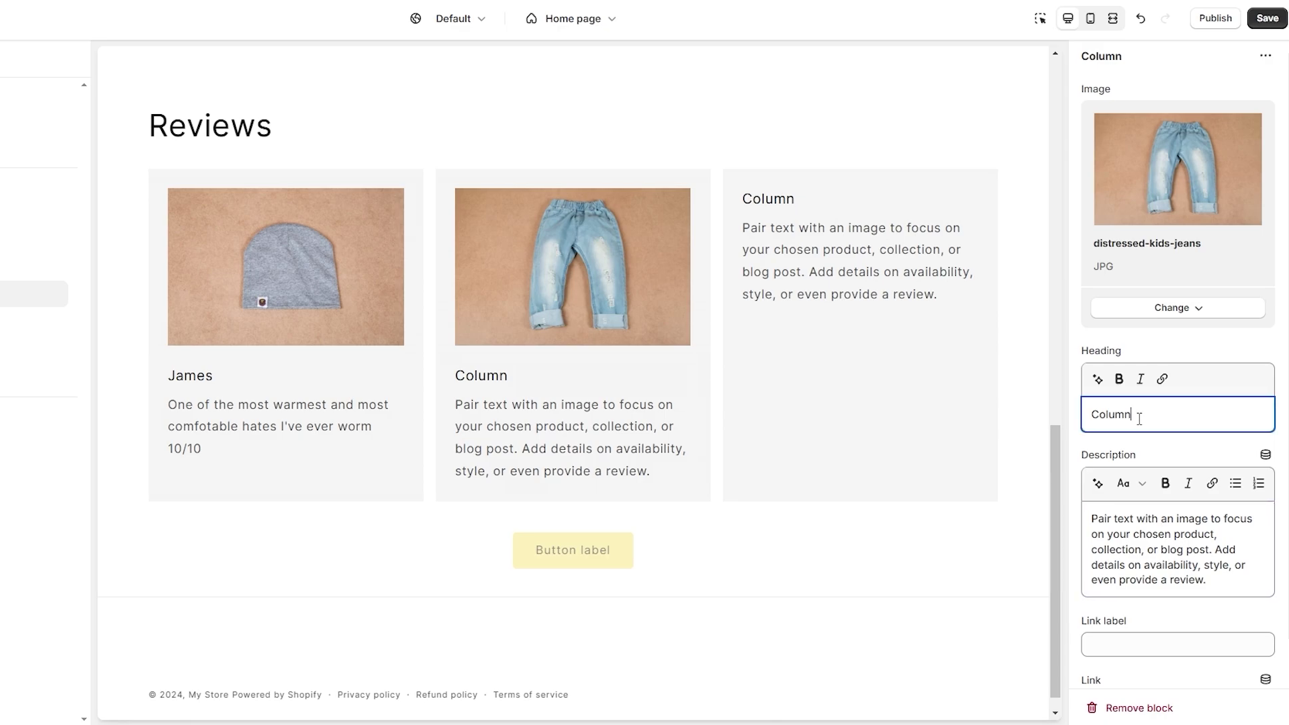
left_click_drag(1137, 418, 1077, 430)
type("Roxxy")
left_click(1164, 549)
key("ctrl+a")
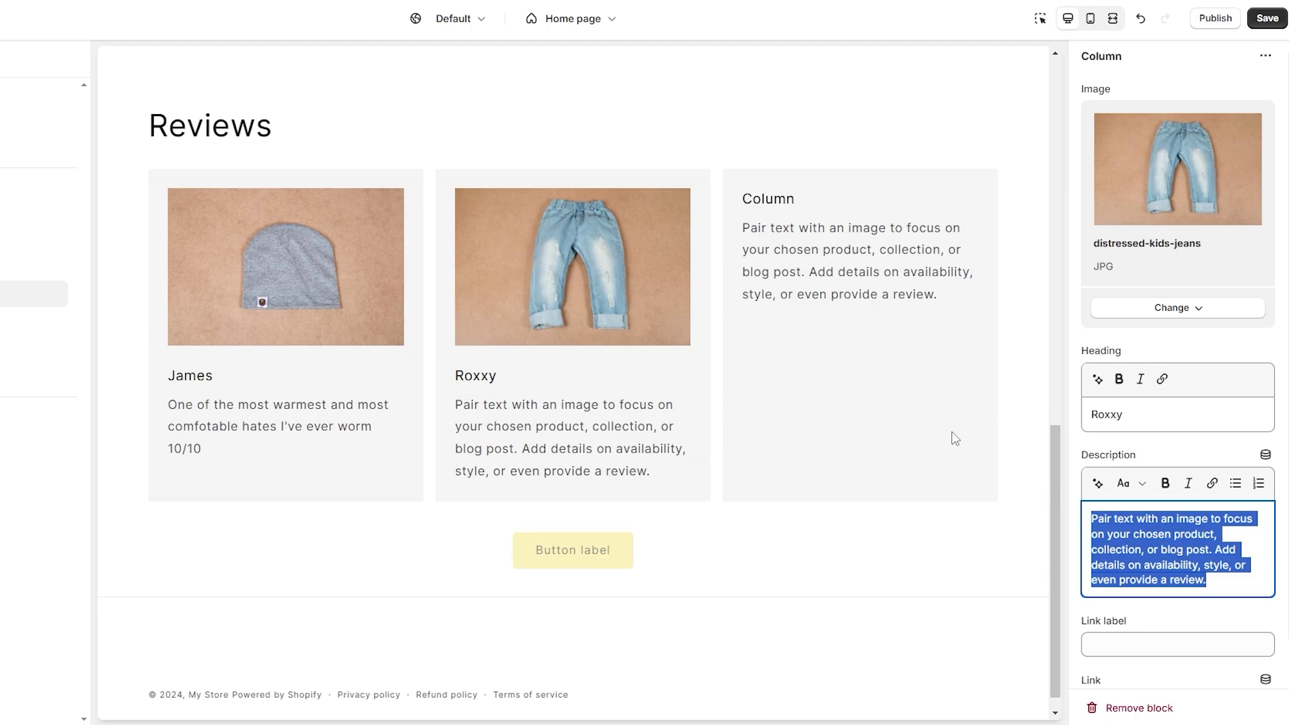
Step: Add the green-t-shirt image to the third column of the Reviews section and set its heading to the reviewer's name
left_click(34, 322)
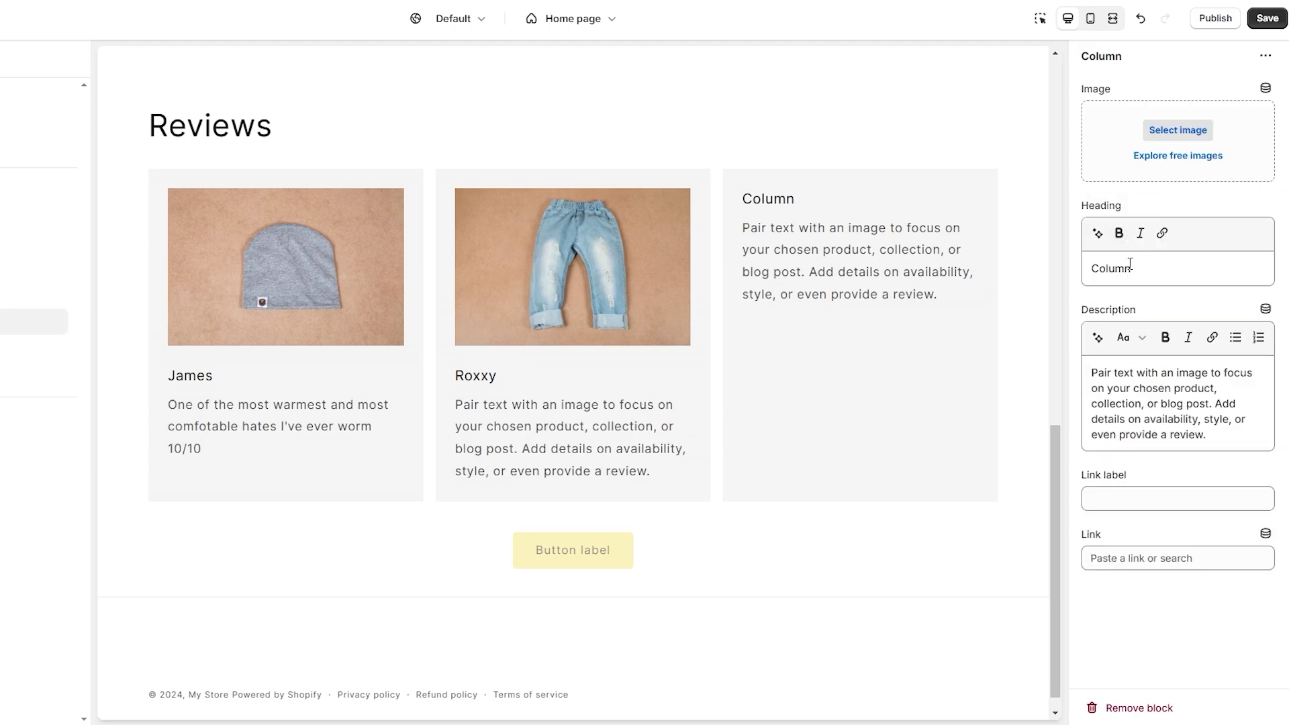
left_click(1135, 269)
left_click(1161, 128)
scroll(538, 403, "down", 3)
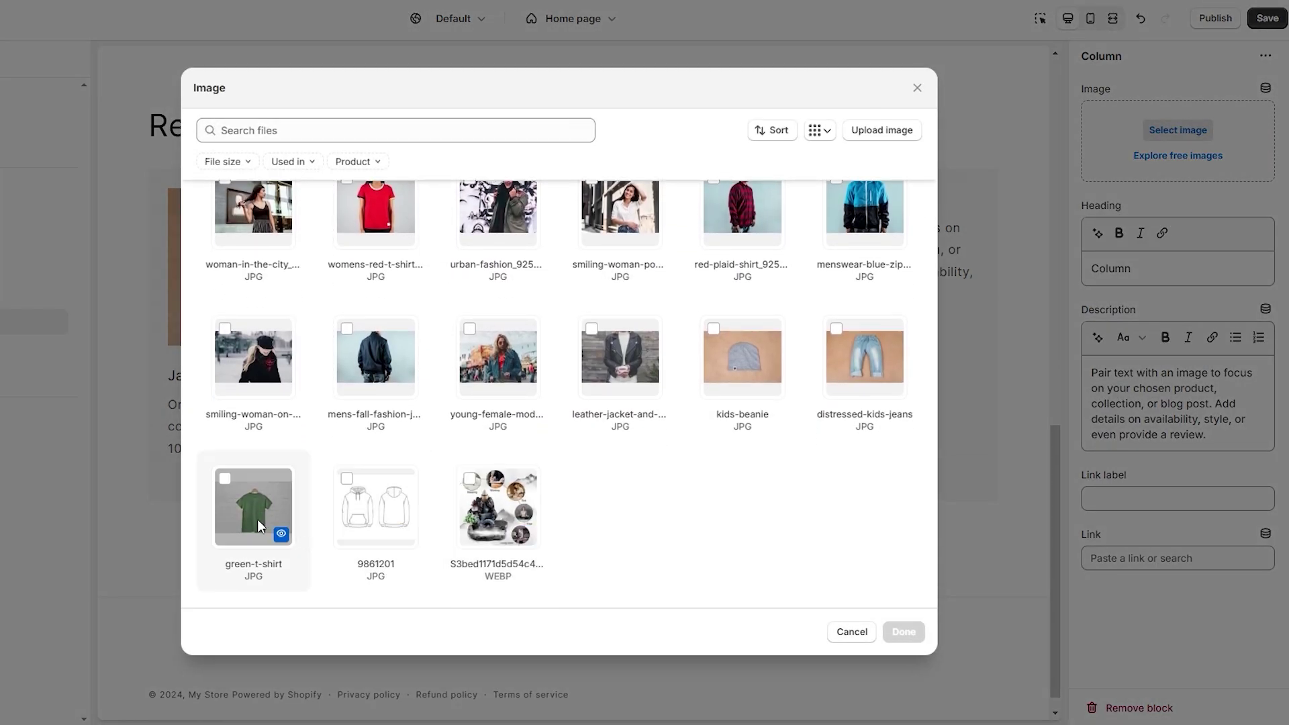
left_click(253, 507)
left_click(904, 632)
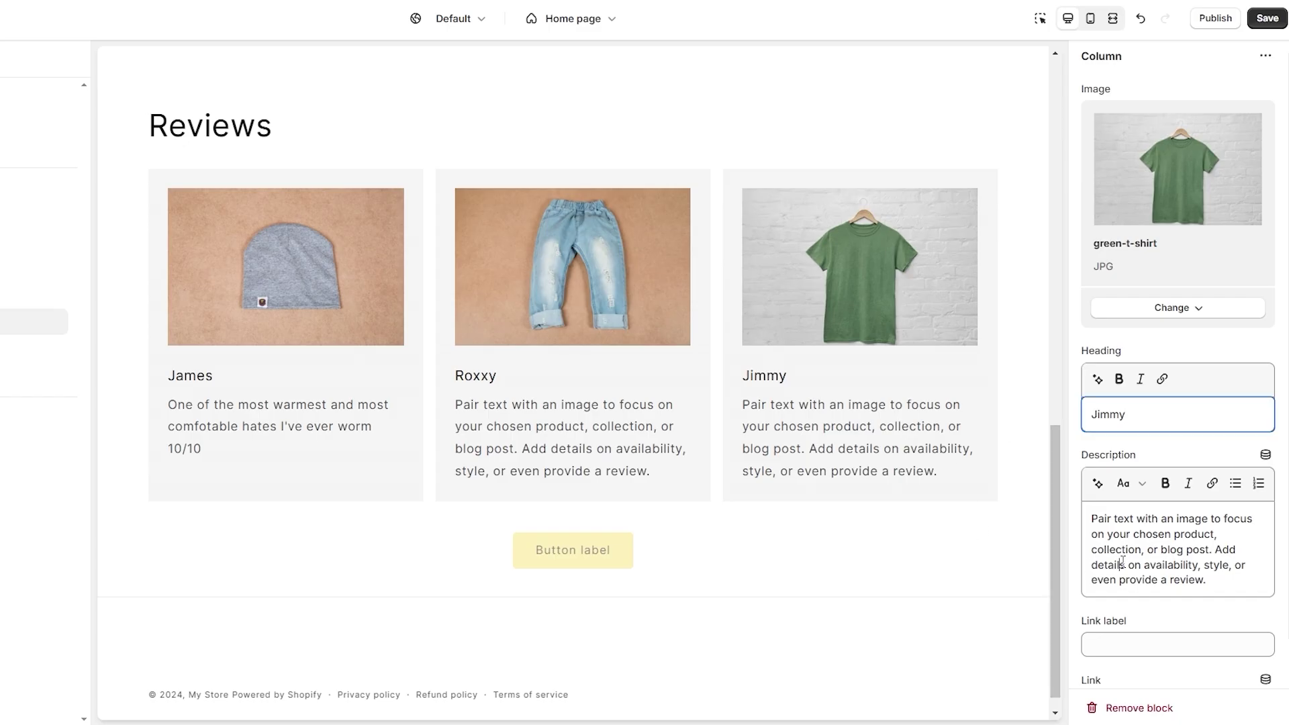
Step: Leave the third column's heading and save the changes to the Spotlight theme's home page
key("Tab")
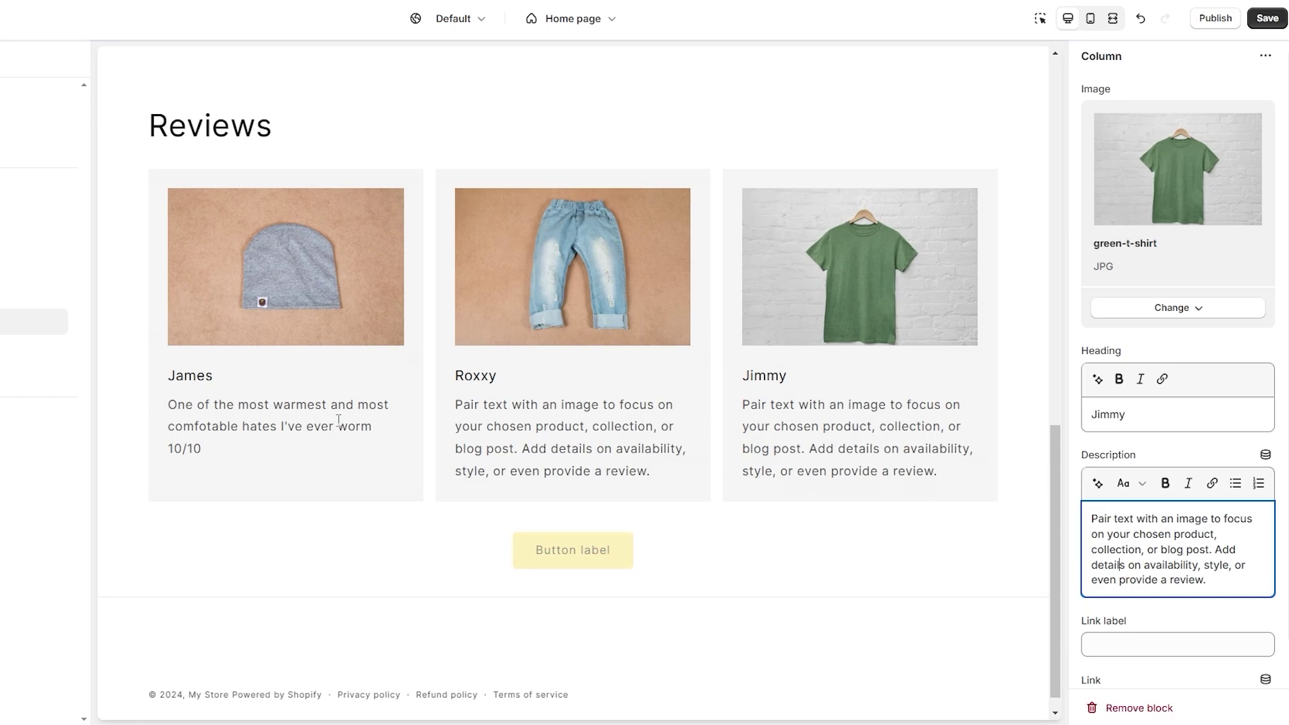
left_click(1262, 24)
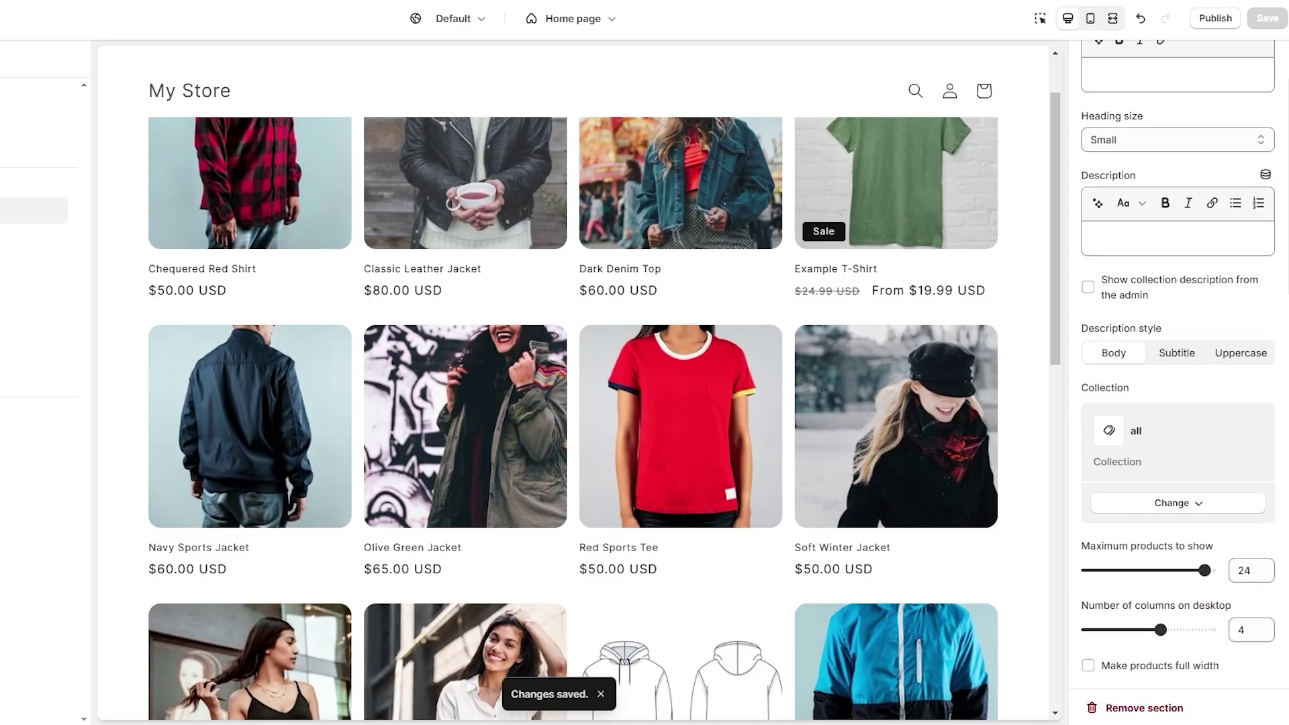
Step: Examine the Reviews section's secondary background, button label and button link options, including the link's dynamic sources
scroll(1147, 450, "down", 3)
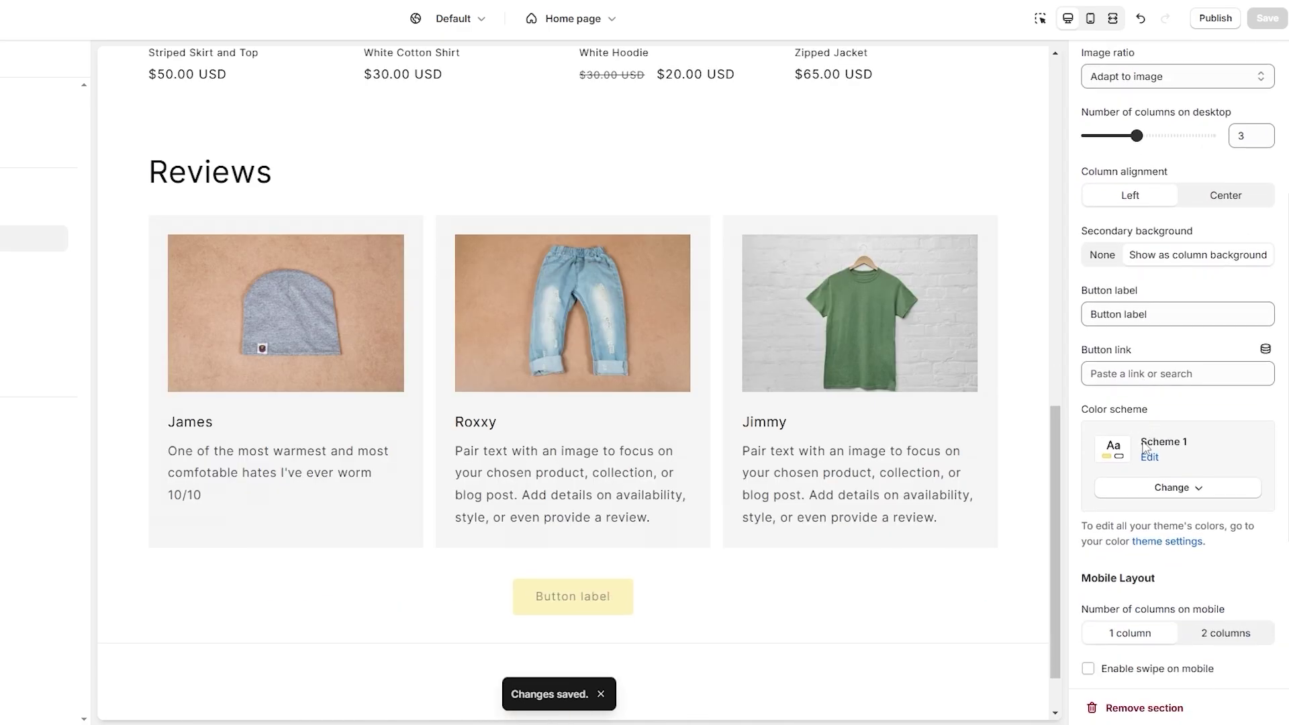
left_click(1154, 262)
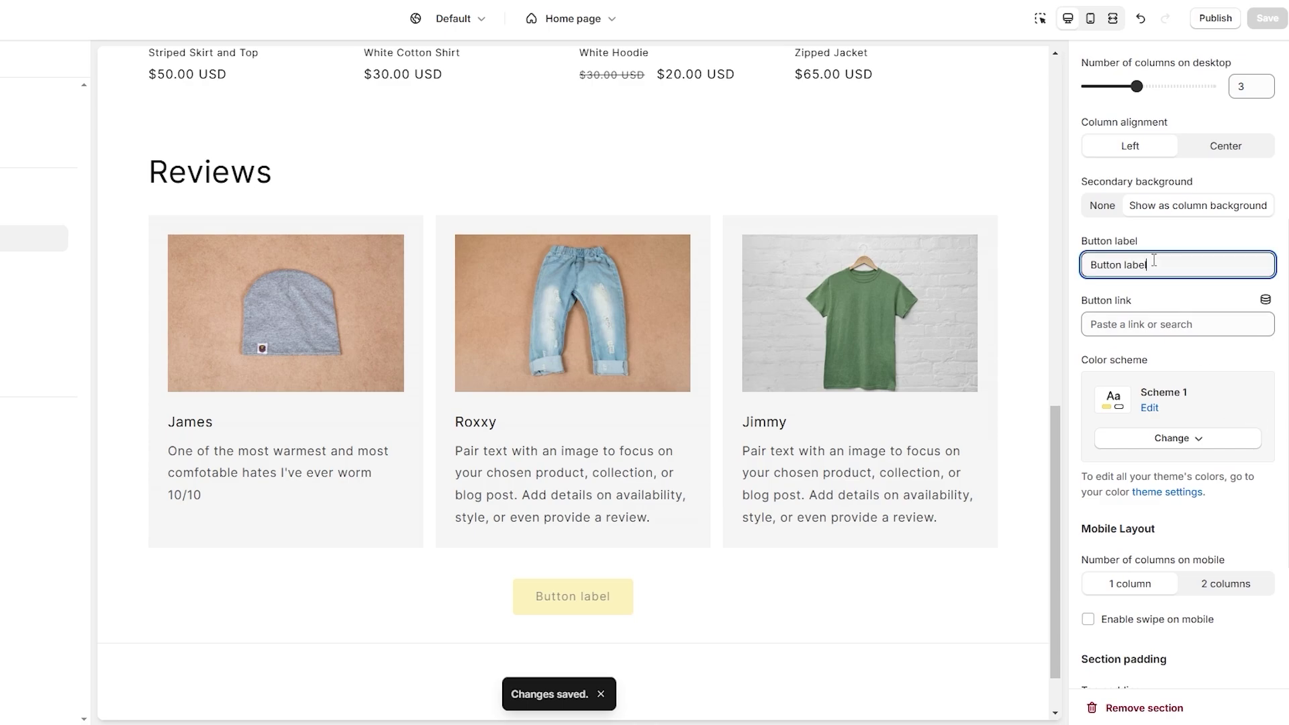
scroll(1161, 266, "up", 1)
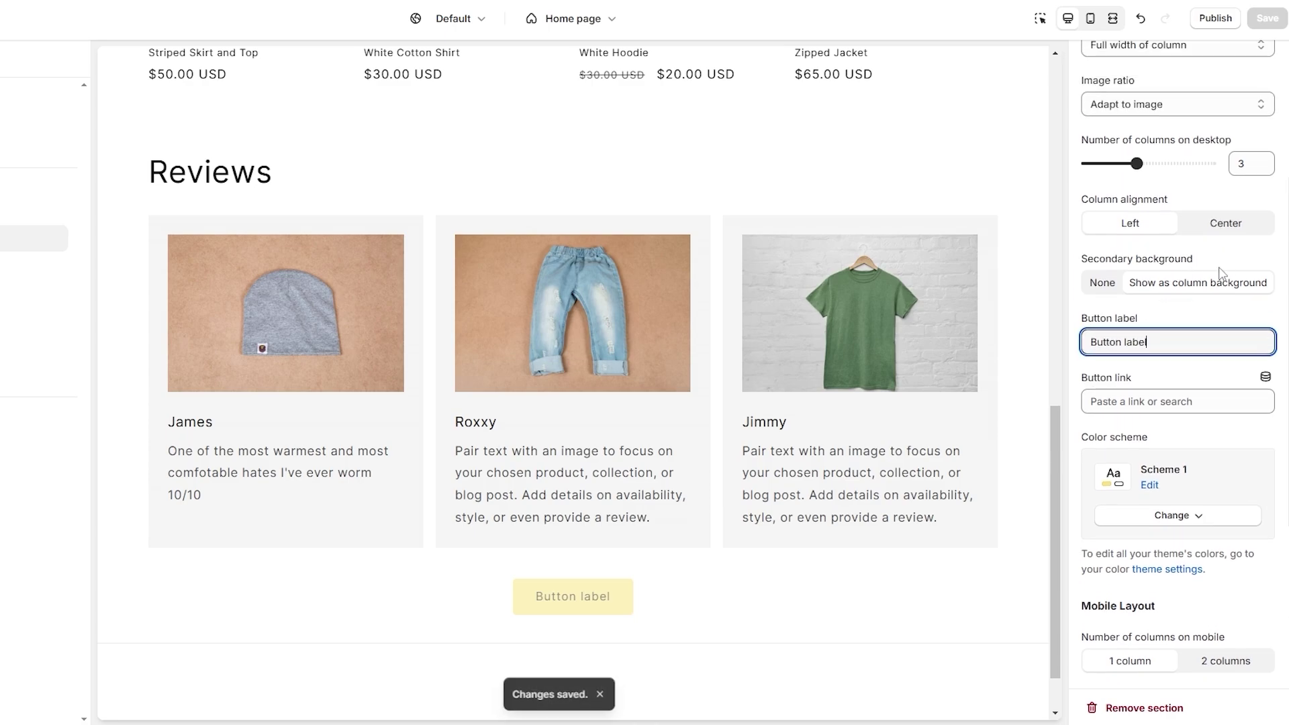
left_click(1115, 287)
left_click(1135, 284)
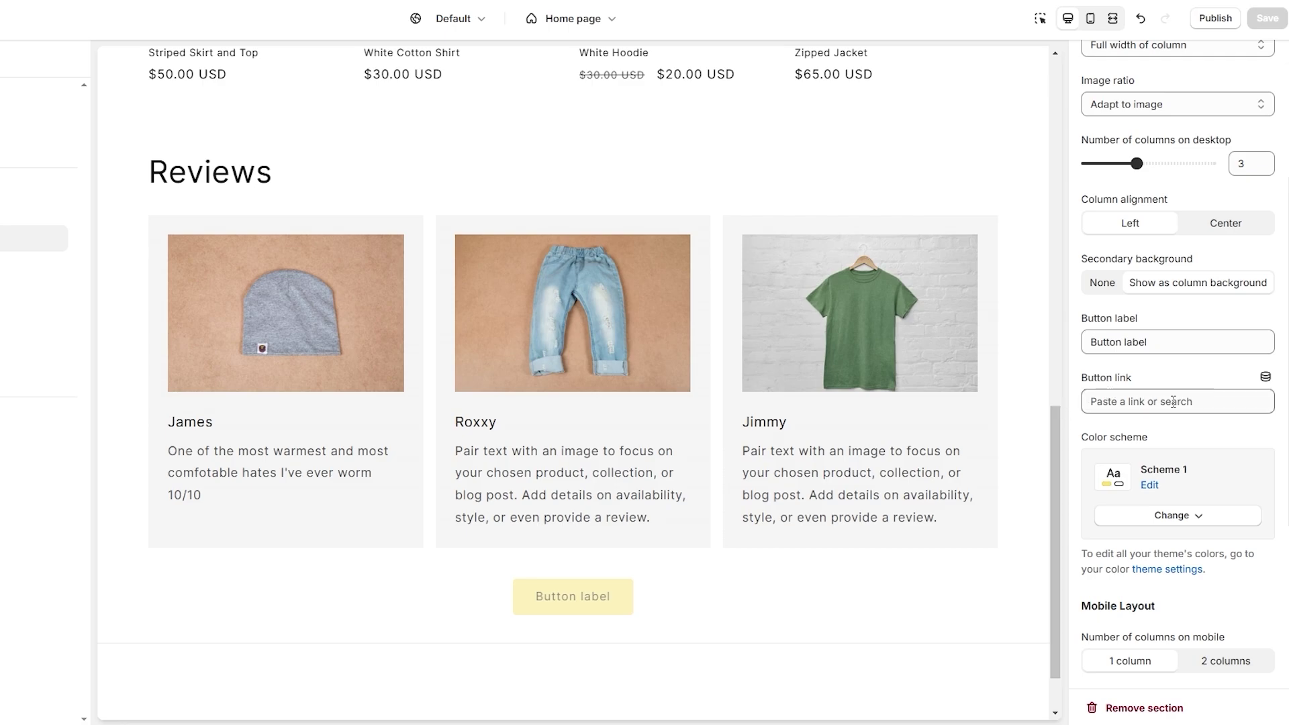
left_click(1266, 379)
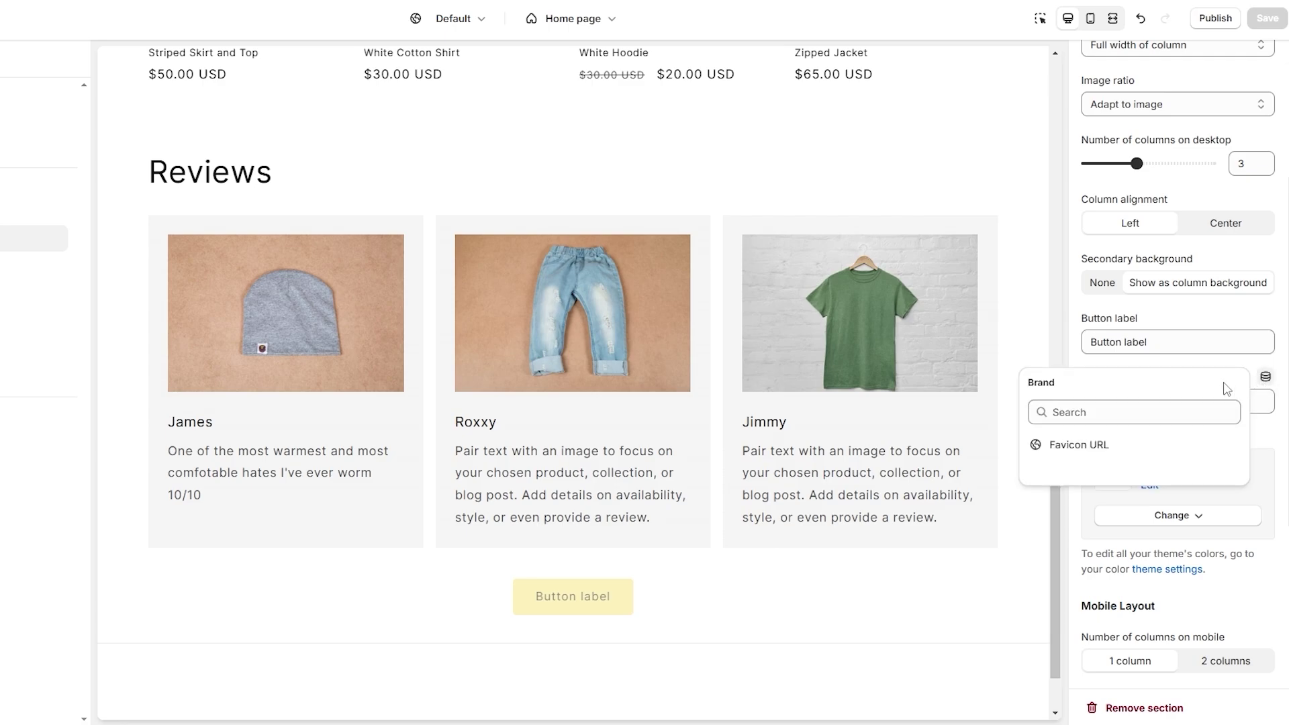
left_click(1104, 366)
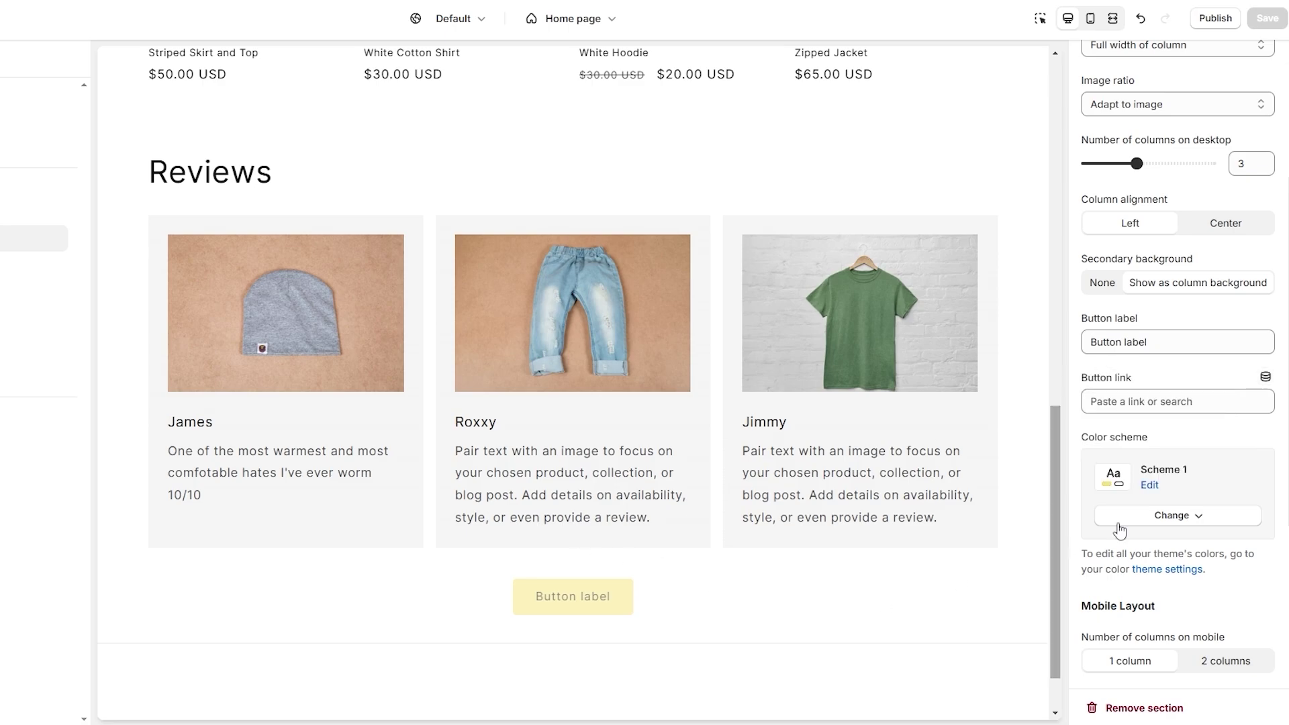
Step: Set the Reviews section's button label to "Leave a Review" and save the changes to the home page
scroll(1228, 479, "down", 1)
left_click_drag(1145, 265, 1063, 287)
type("Leave a Review")
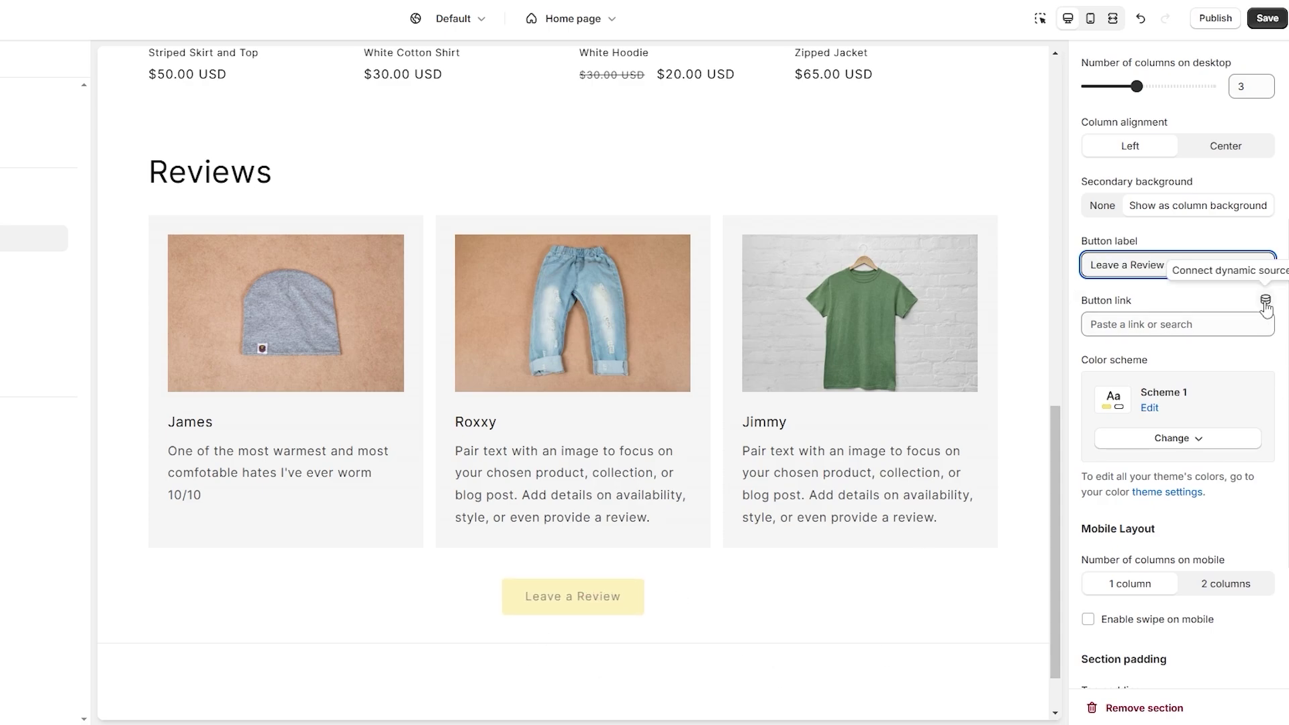
scroll(1251, 615, "down", 3)
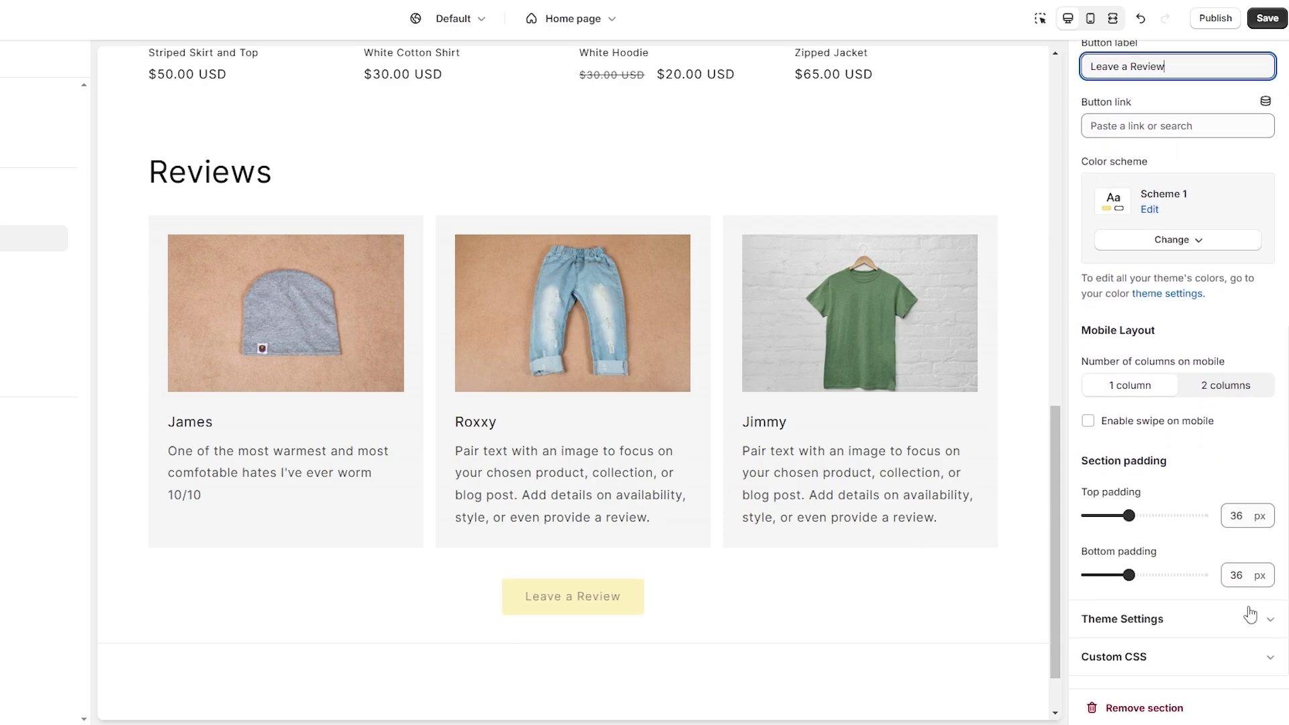
scroll(1239, 617, "up", 6)
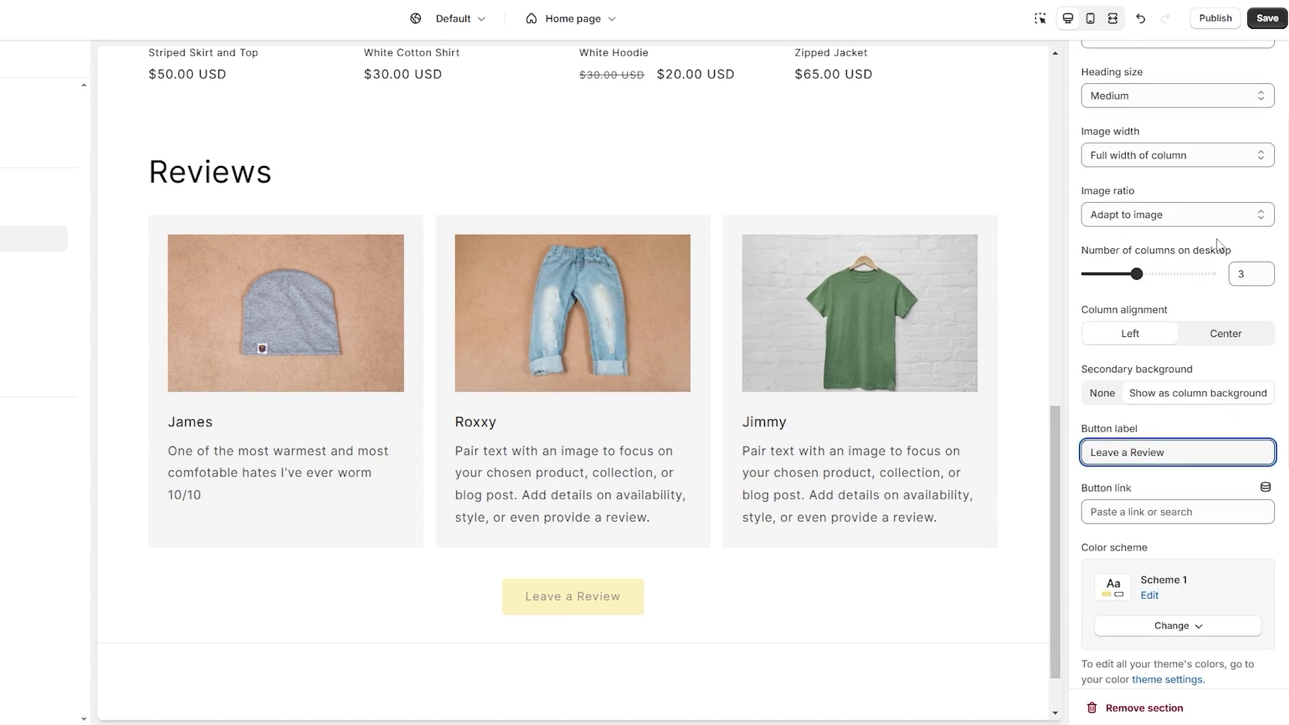
scroll(1241, 317, "up", 2)
left_click(1268, 18)
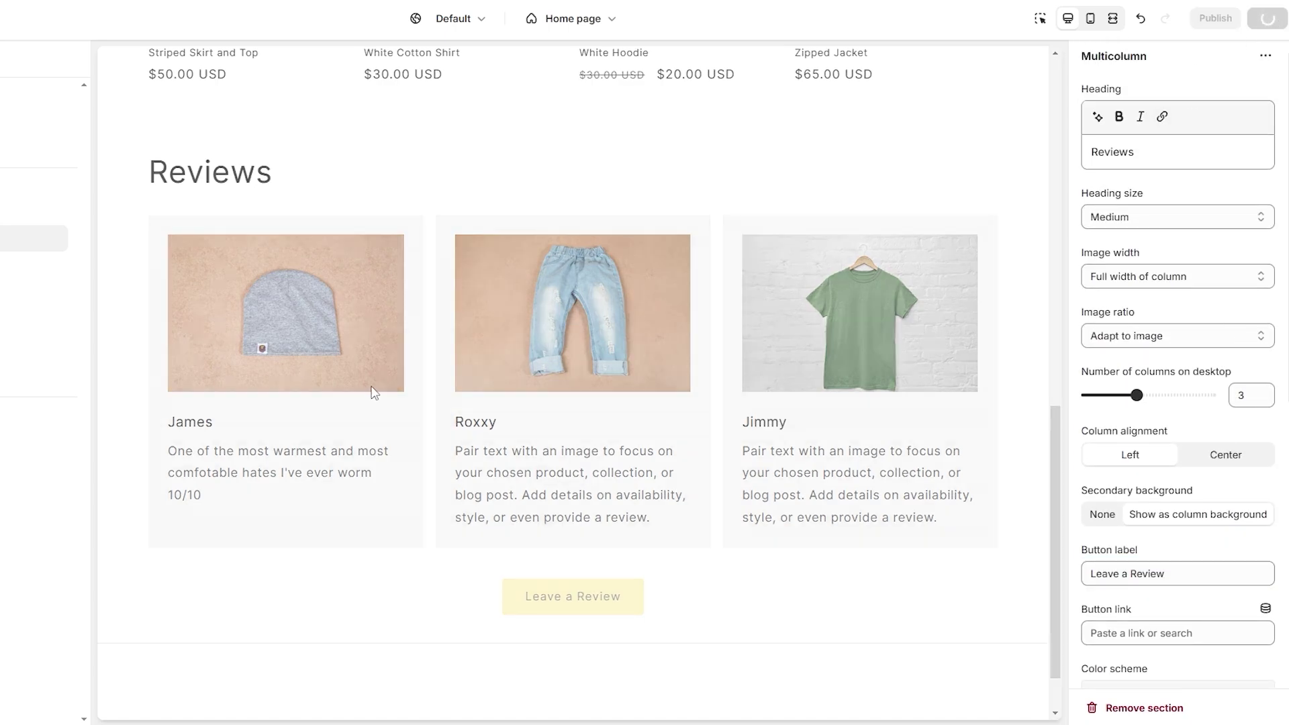
Step: Add a Collapsible content section below the Reviews section and set its heading to "FAQs"
scroll(528, 416, "up", 5)
scroll(525, 413, "up", 3)
scroll(521, 407, "down", 8)
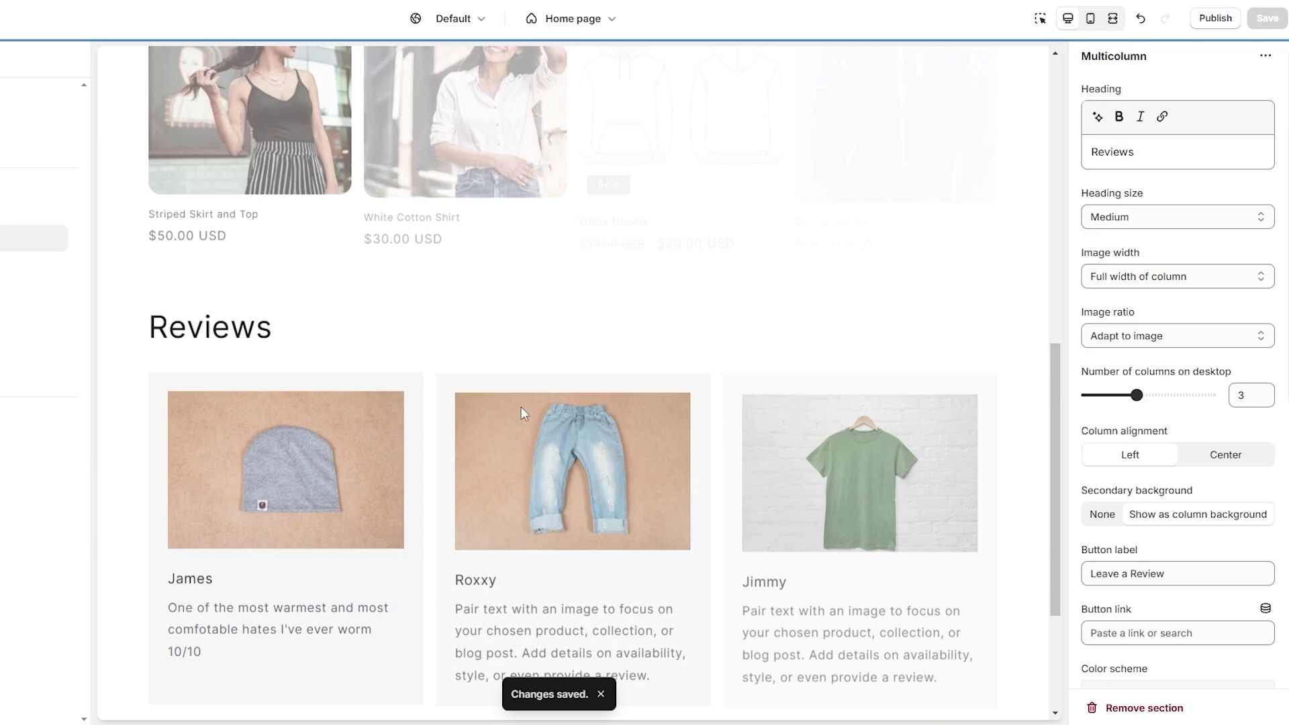
scroll(512, 319, "down", 3)
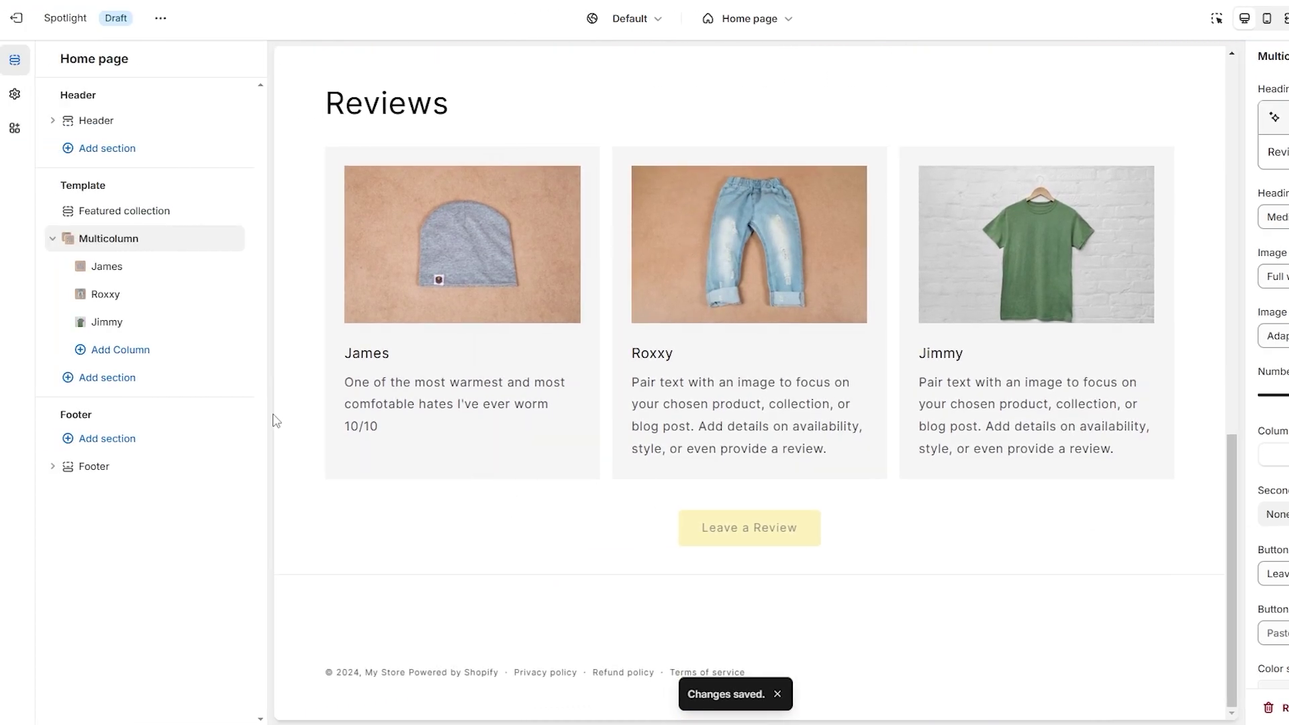
left_click(109, 379)
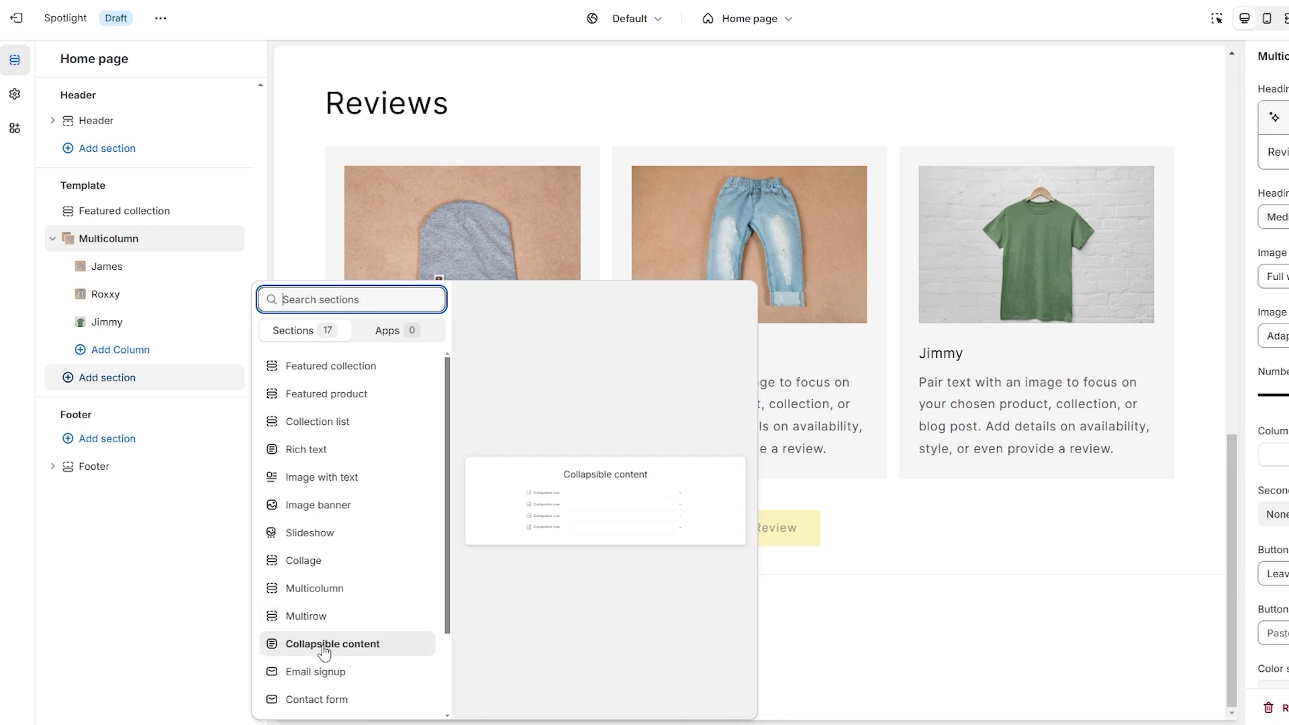
left_click(324, 646)
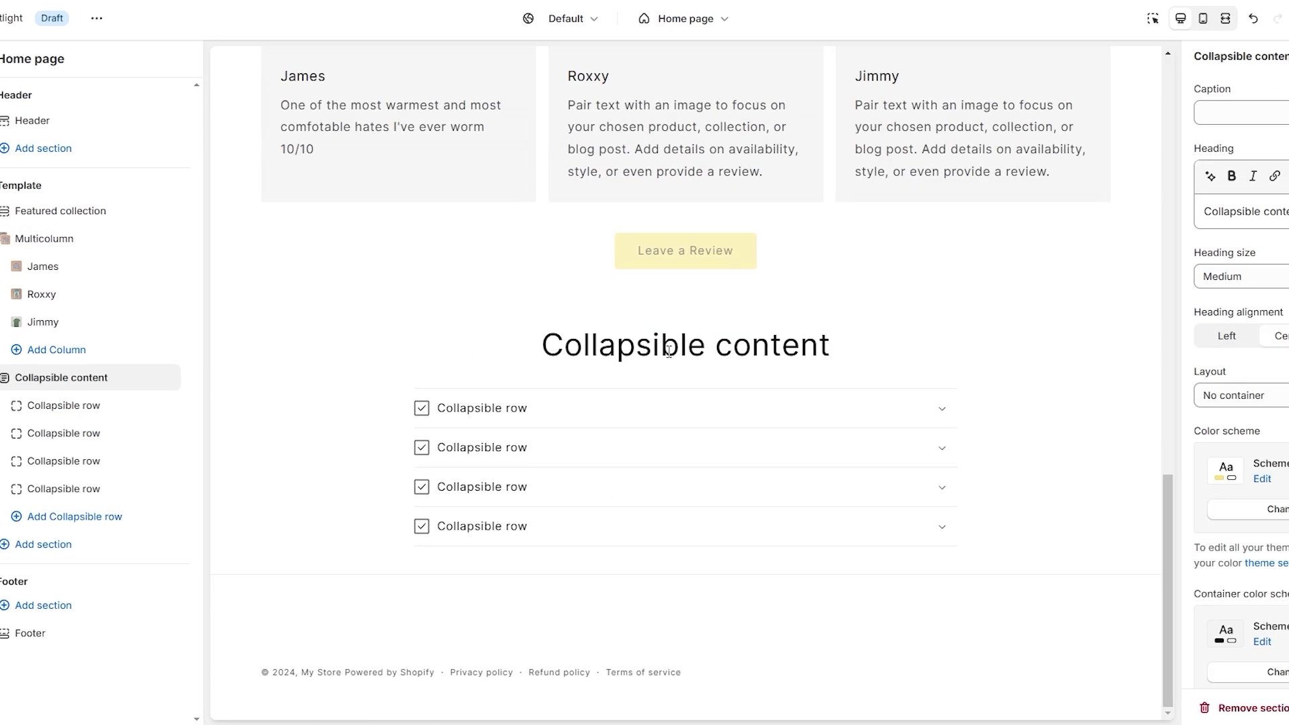
triple_click(1154, 226)
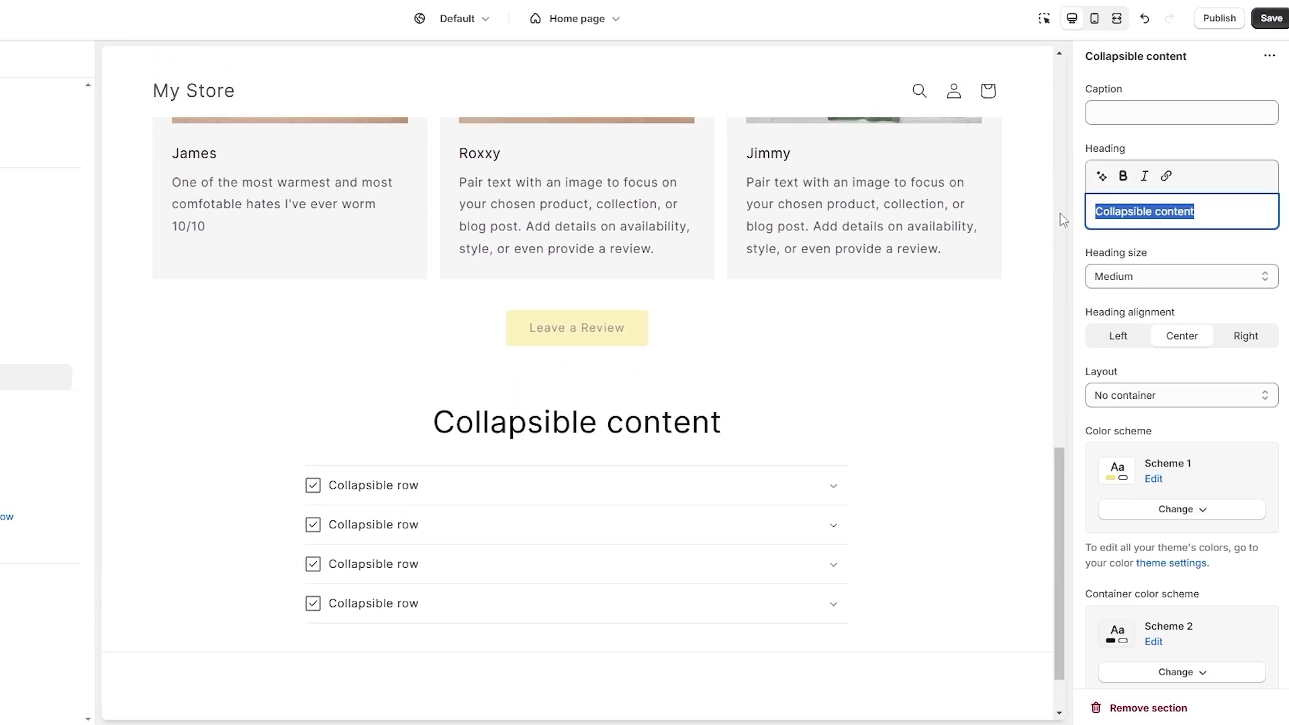
type("FAQs")
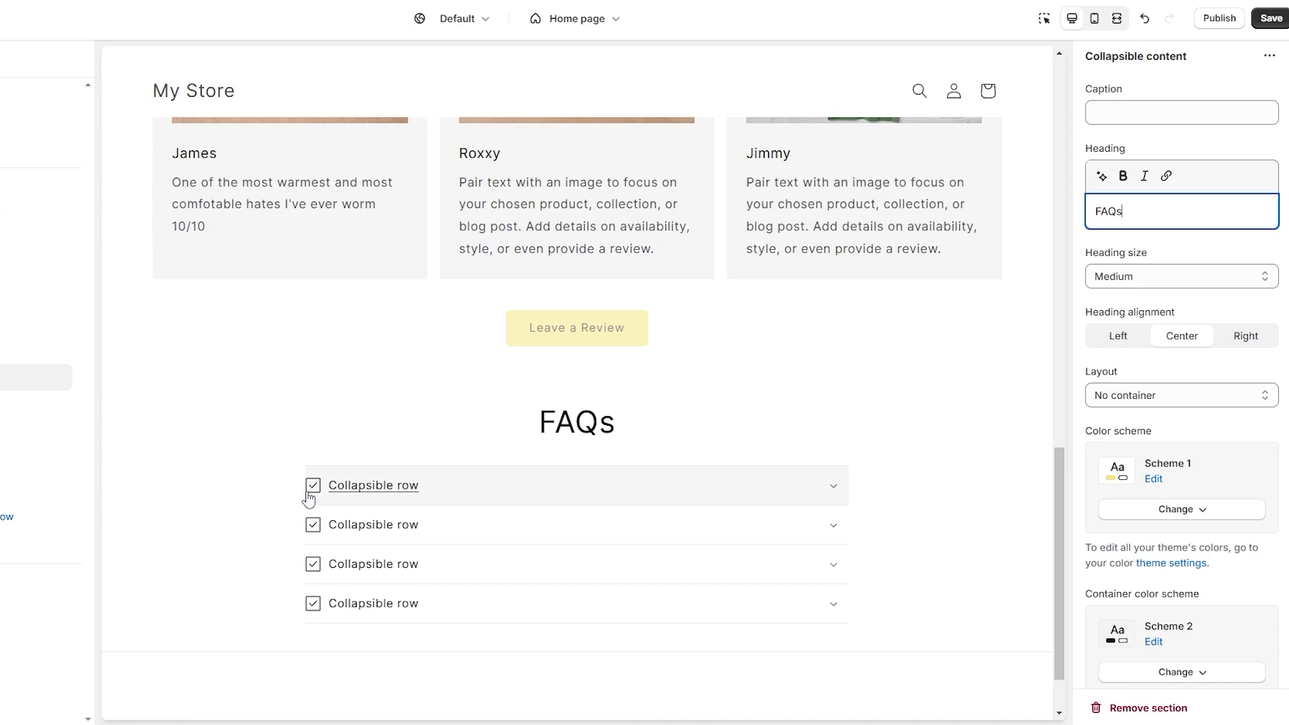
Step: Set the icon of all four collapsible rows in the FAQs section to None
left_click(96, 413)
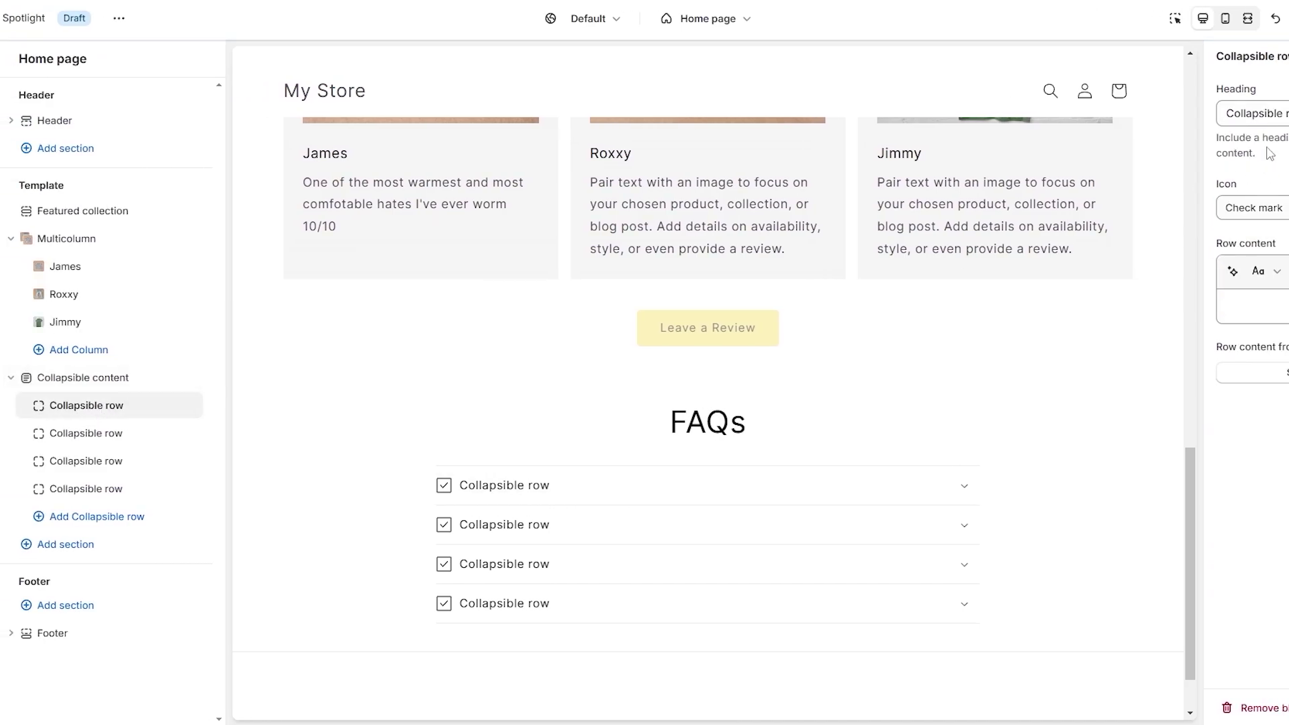
left_click(1250, 209)
left_click(1164, 230)
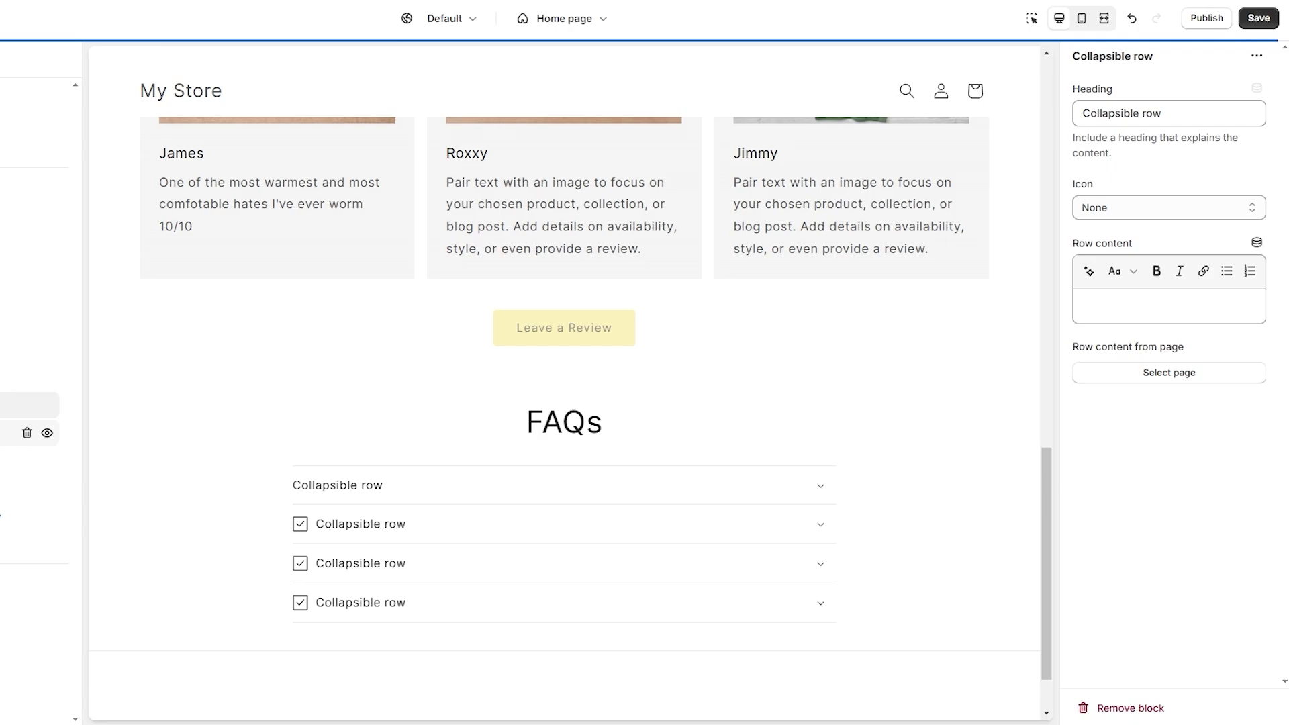
left_click(1159, 208)
key("Escape")
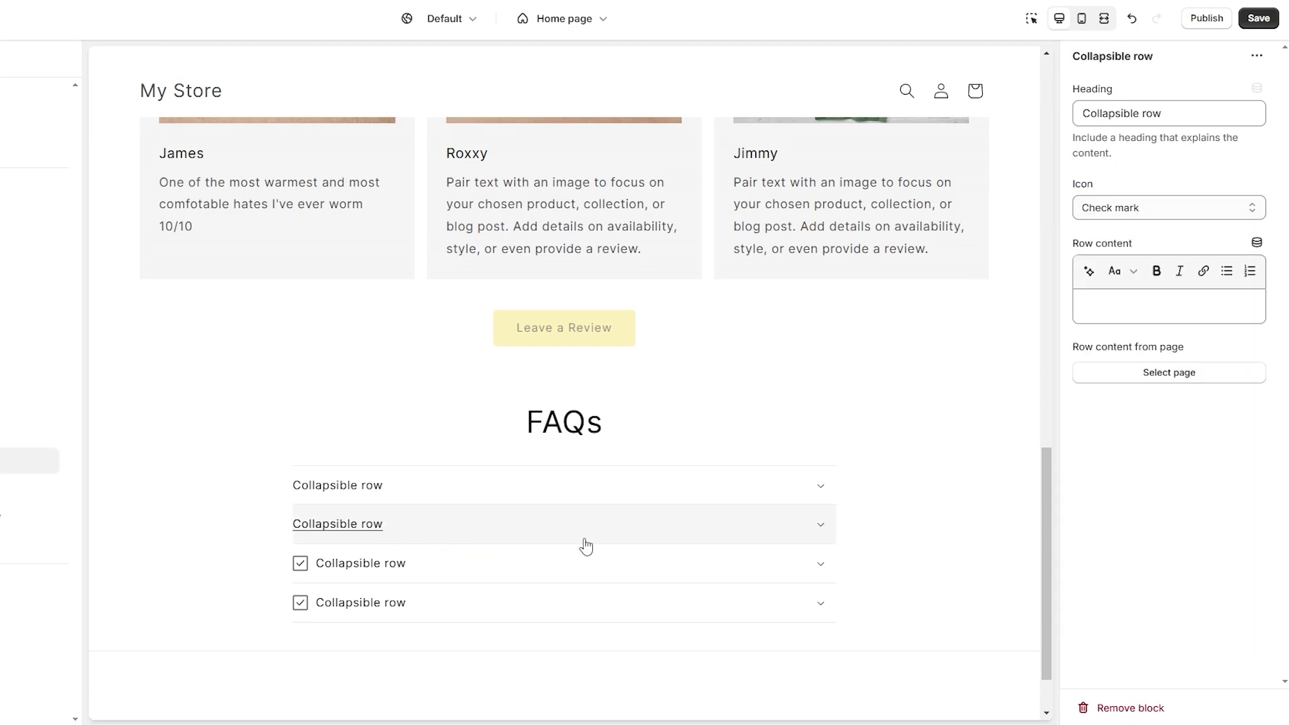
left_click(1141, 210)
left_click(1115, 247)
left_click(1126, 212)
left_click(1127, 229)
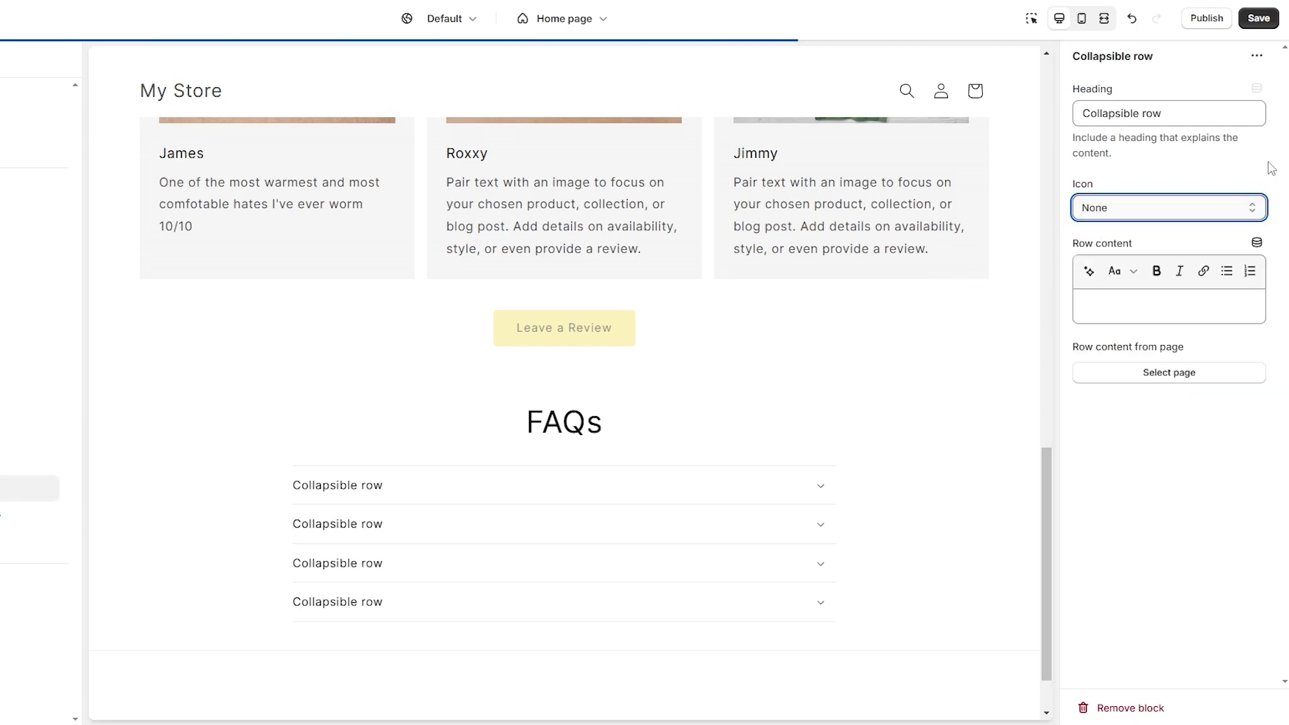
Step: Change the fourth collapsible row's heading to "How Long Does The Shipping Take?"
triple_click(1151, 112)
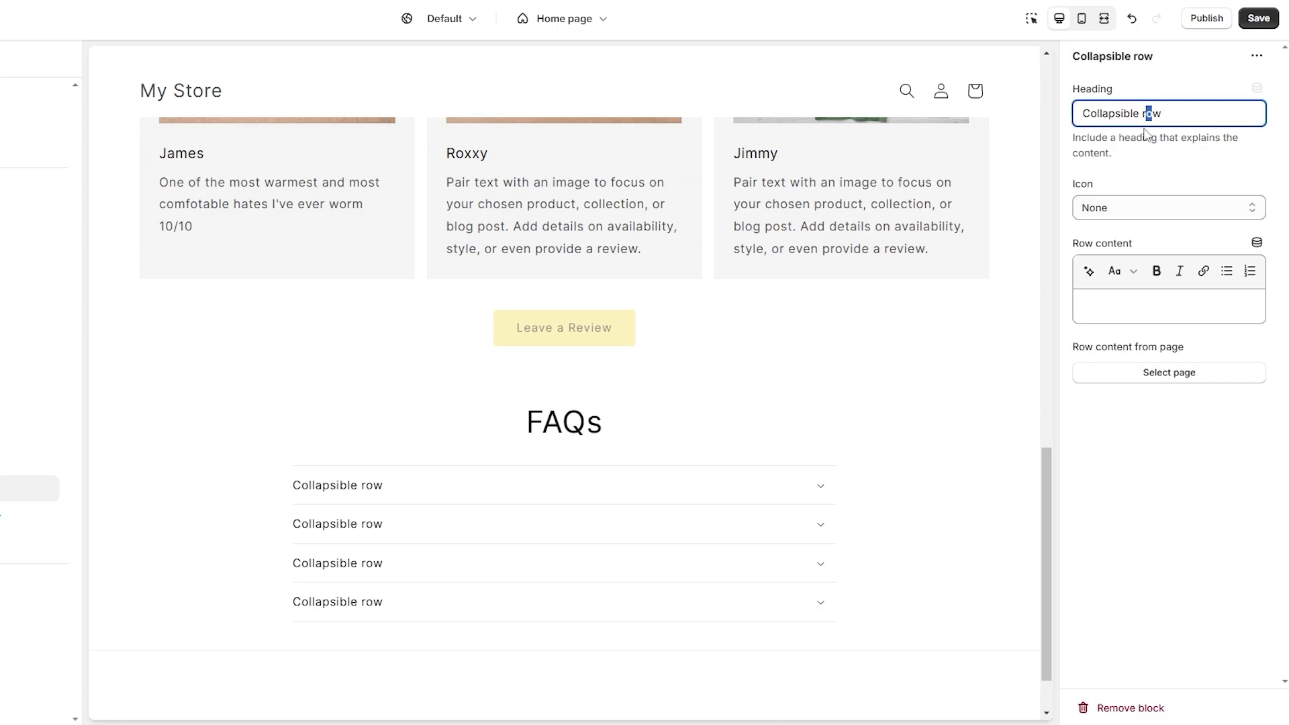
left_click(1217, 110)
left_click_drag(1217, 110, 1068, 128)
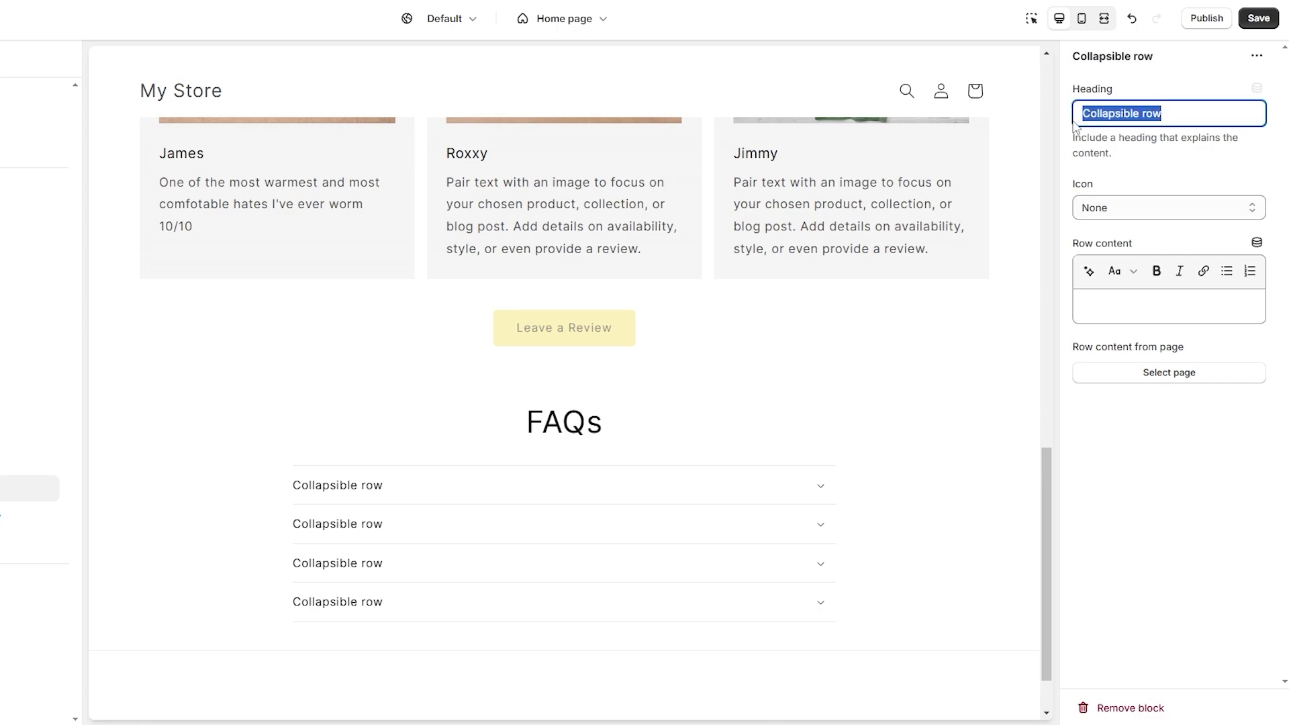
type("Ho")
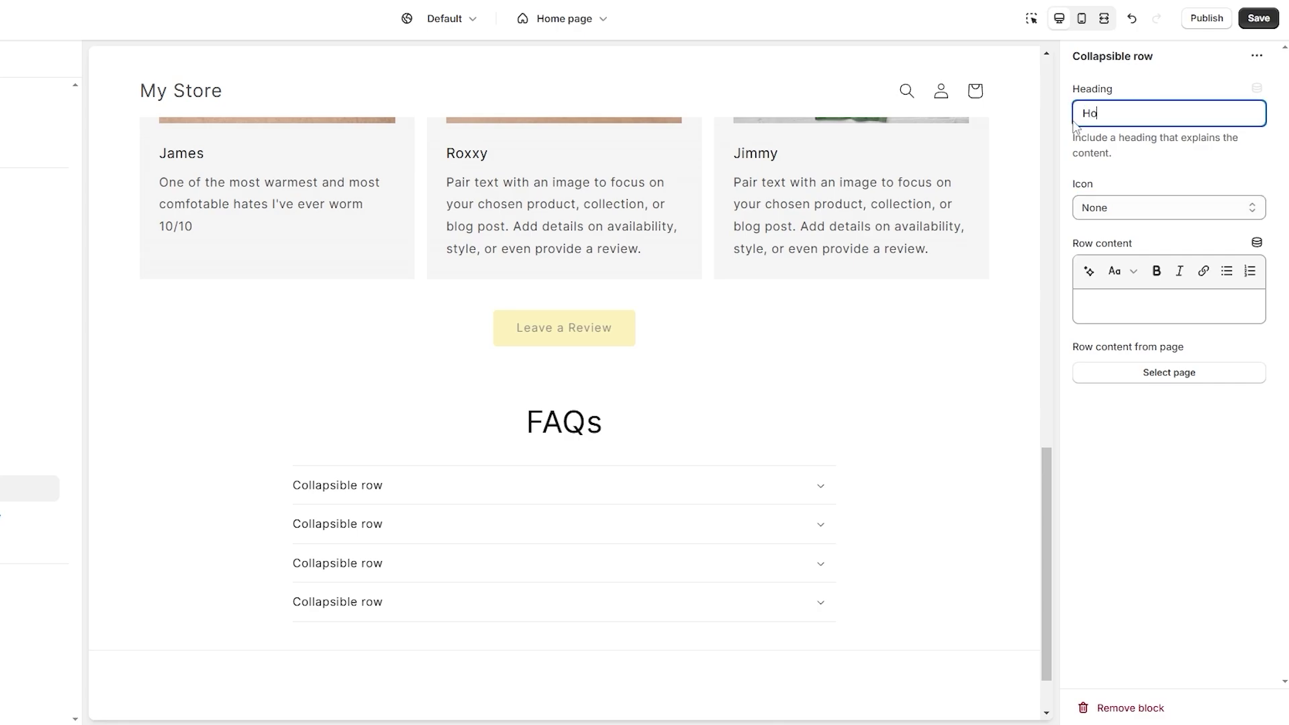
type("w Long Does The Shipping Take?")
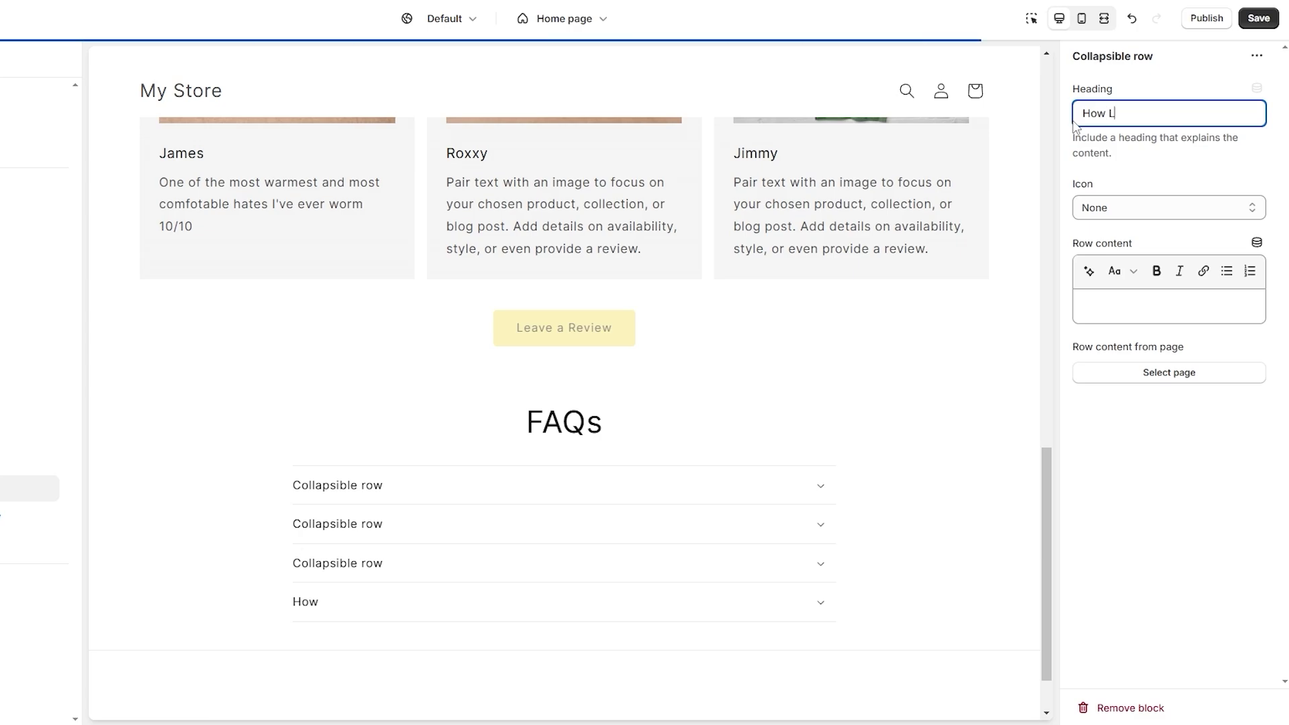
Step: Enter "Shipping usually takes 3 to 4 business days" as the shipping question's row content, then expand and collapse the row in the preview
left_click(1131, 326)
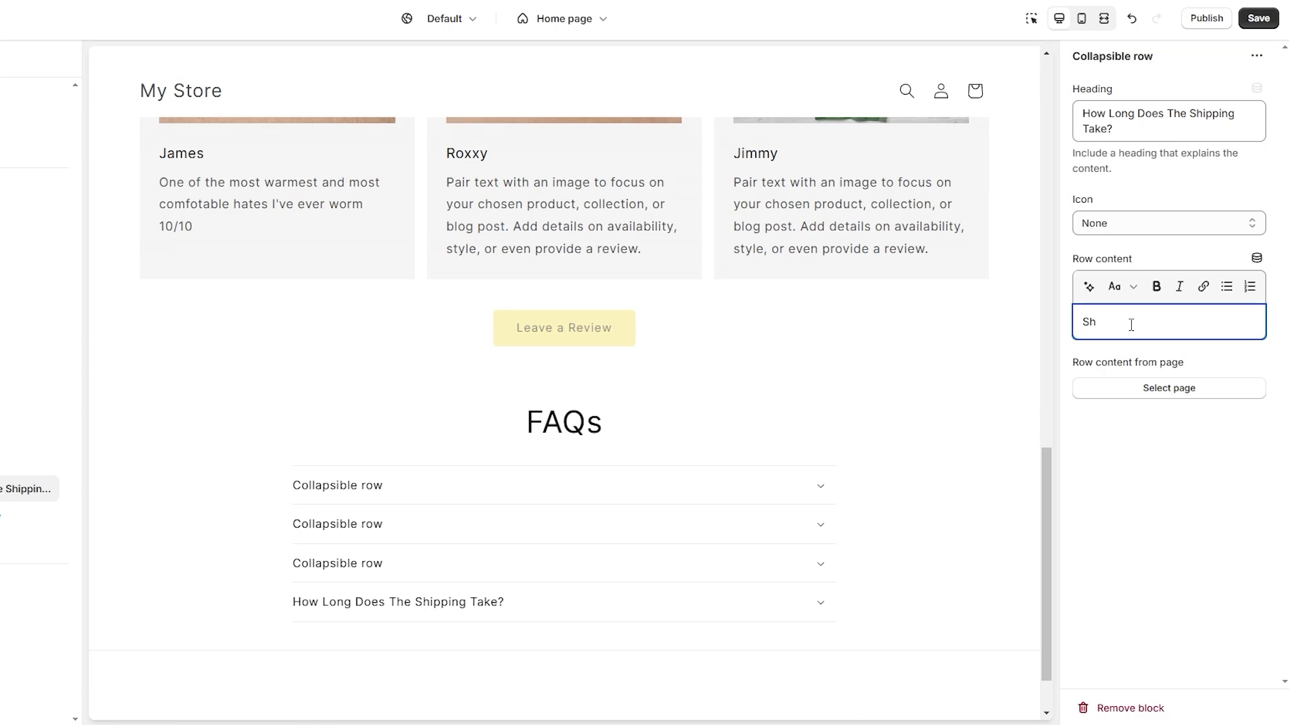
type("Shipping usually takes 3 to 4 business days")
scroll(824, 510, "down", 2)
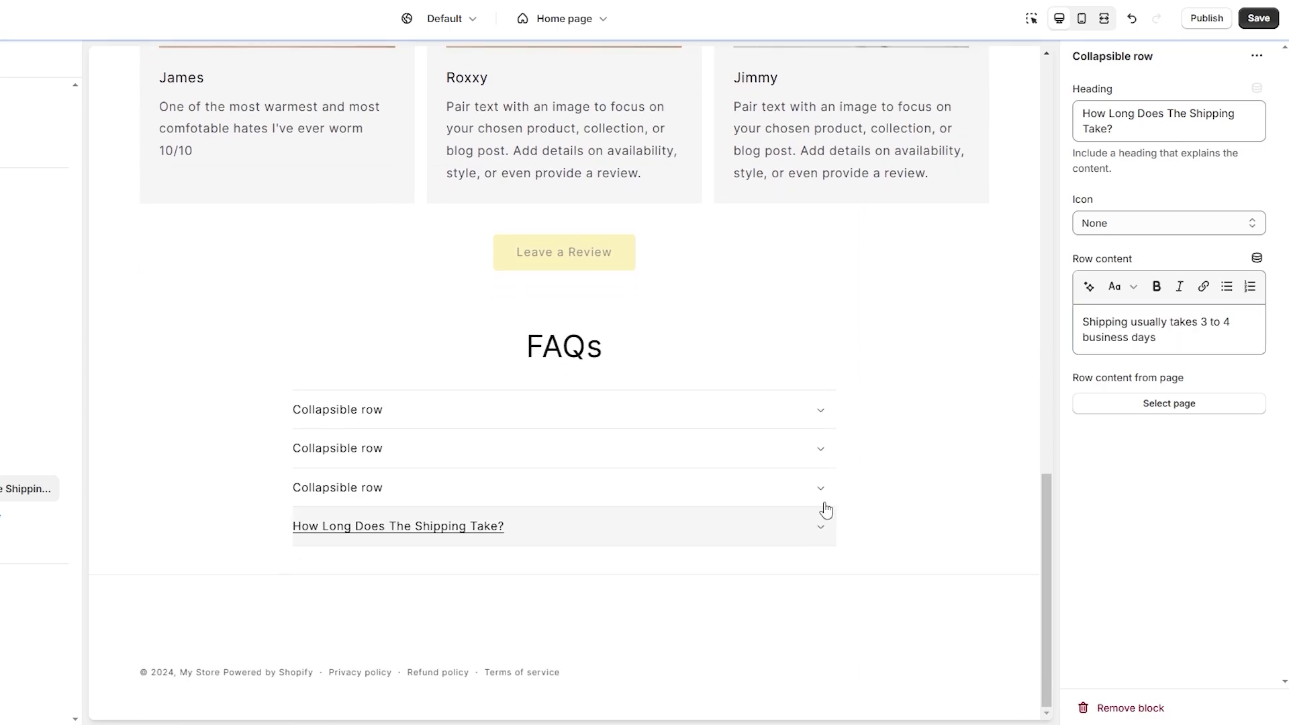
left_click(829, 530)
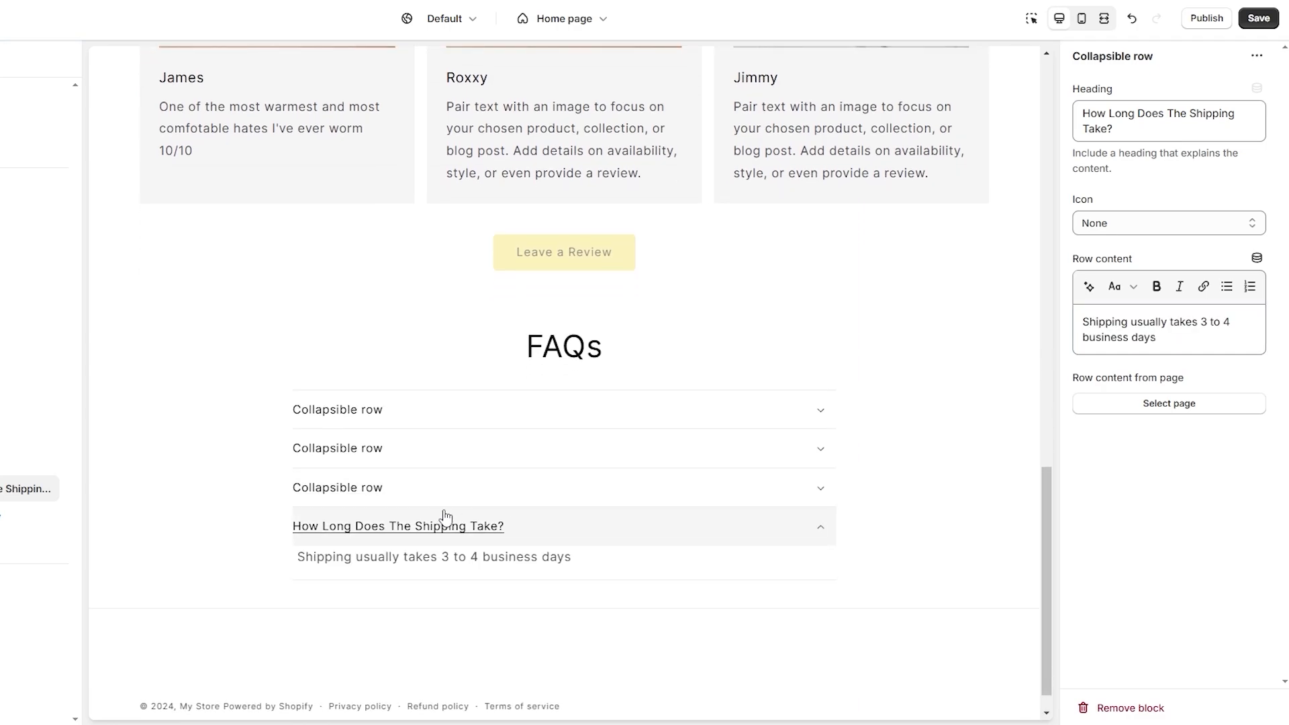
left_click(820, 531)
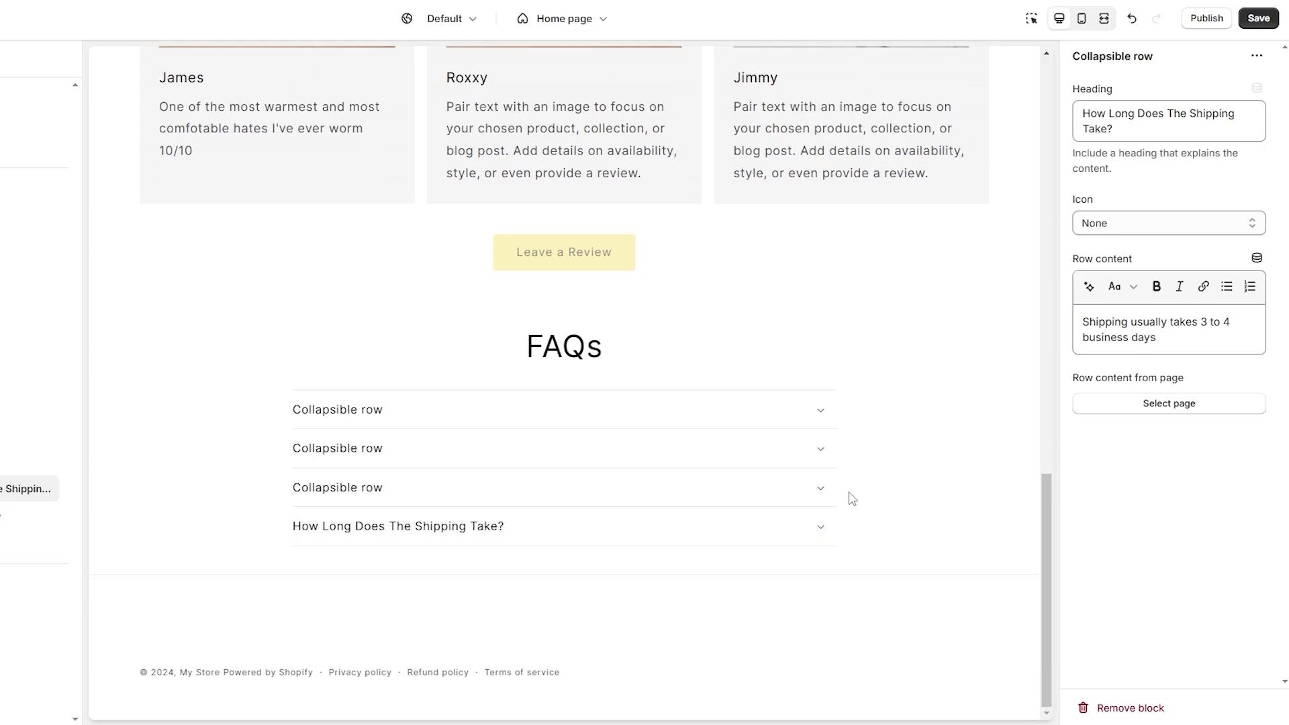
Step: Review the home page preview up to the product grid and save the changes
scroll(907, 315, "up", 5)
scroll(912, 303, "up", 8)
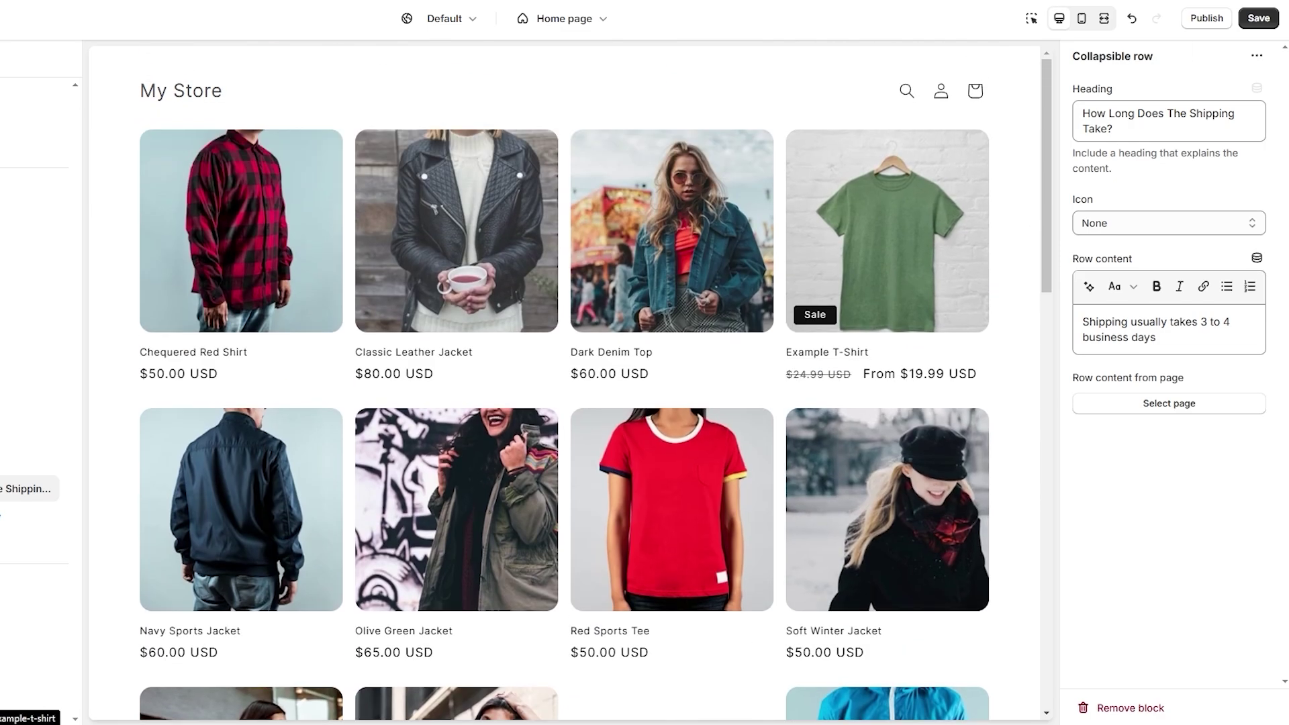
left_click(1259, 18)
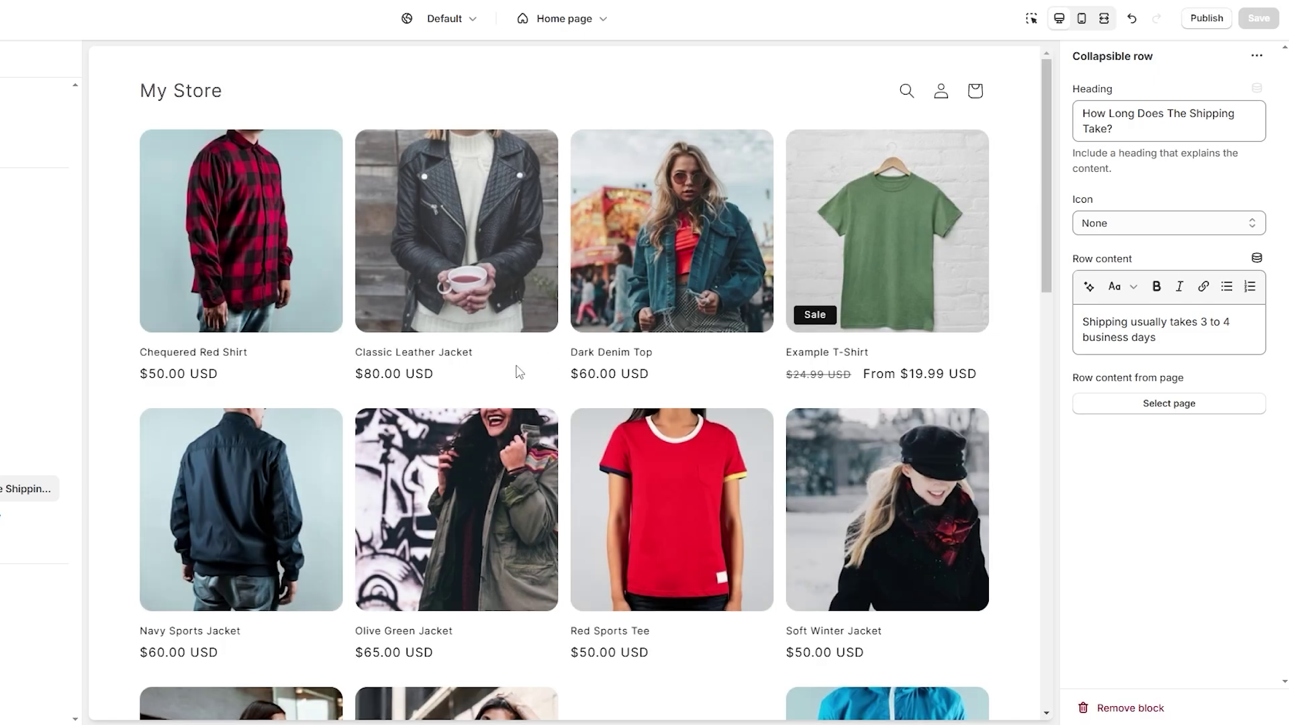
Step: Look over the Footer section's settings and add a Menu block to the footer
scroll(585, 437, "down", 12)
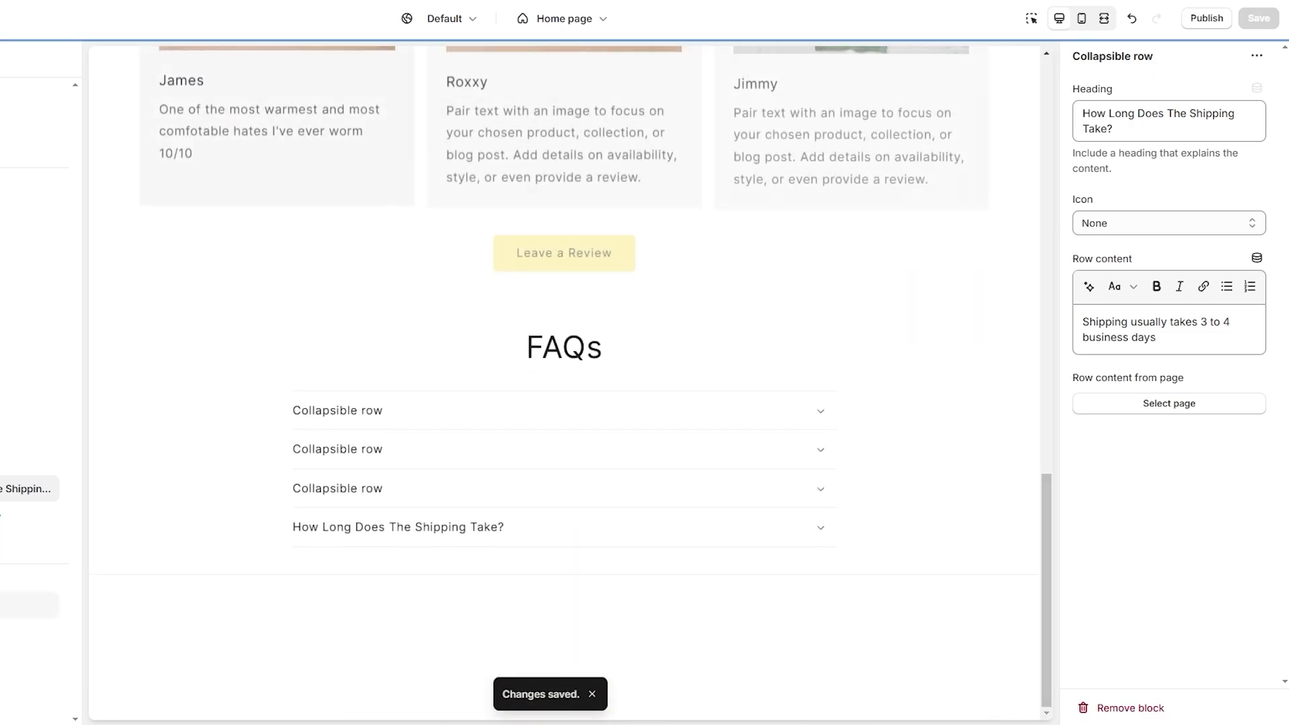
left_click(27, 633)
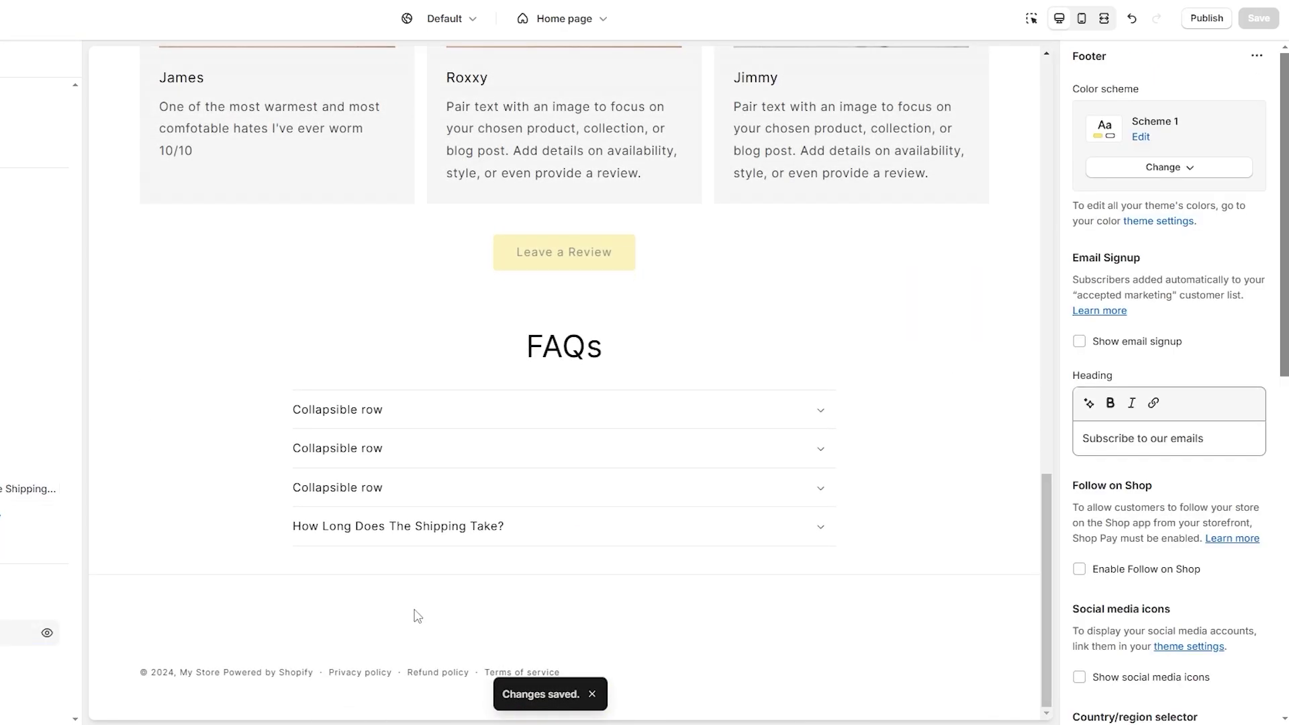
scroll(1195, 437, "down", 9)
scroll(1192, 466, "up", 9)
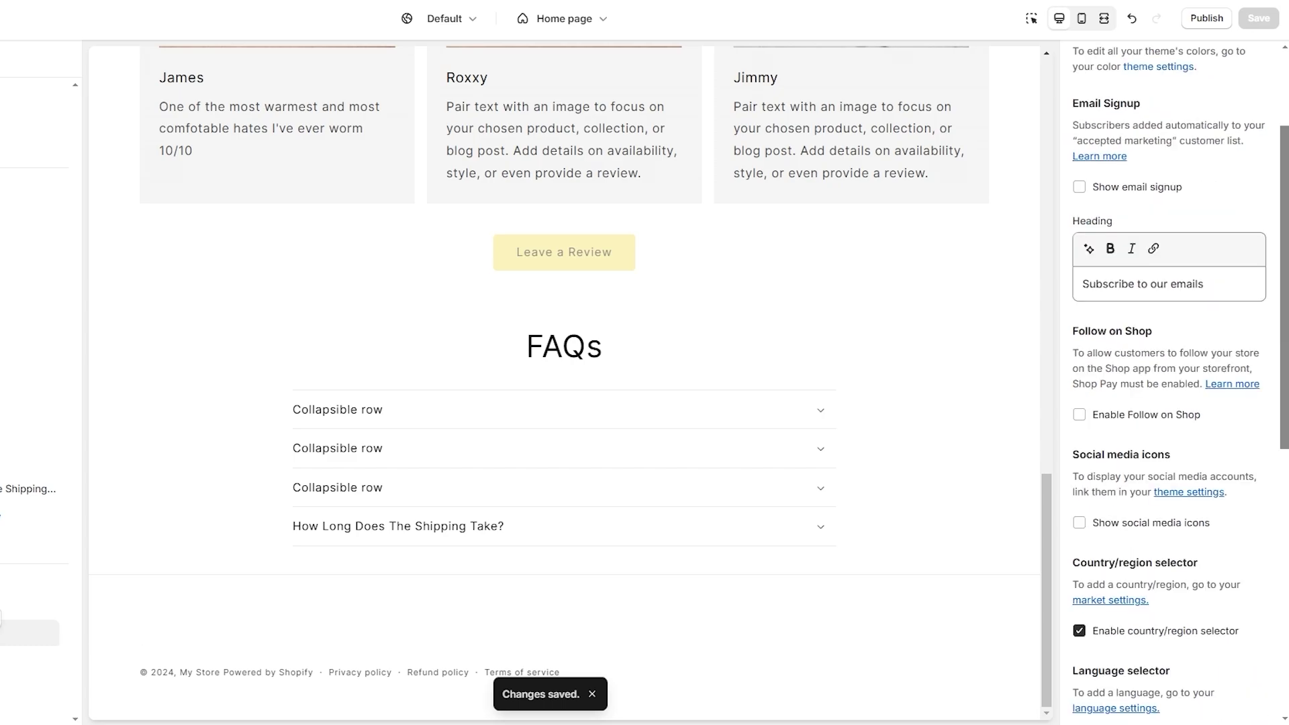
left_click(110, 689)
left_click(108, 691)
left_click(106, 695)
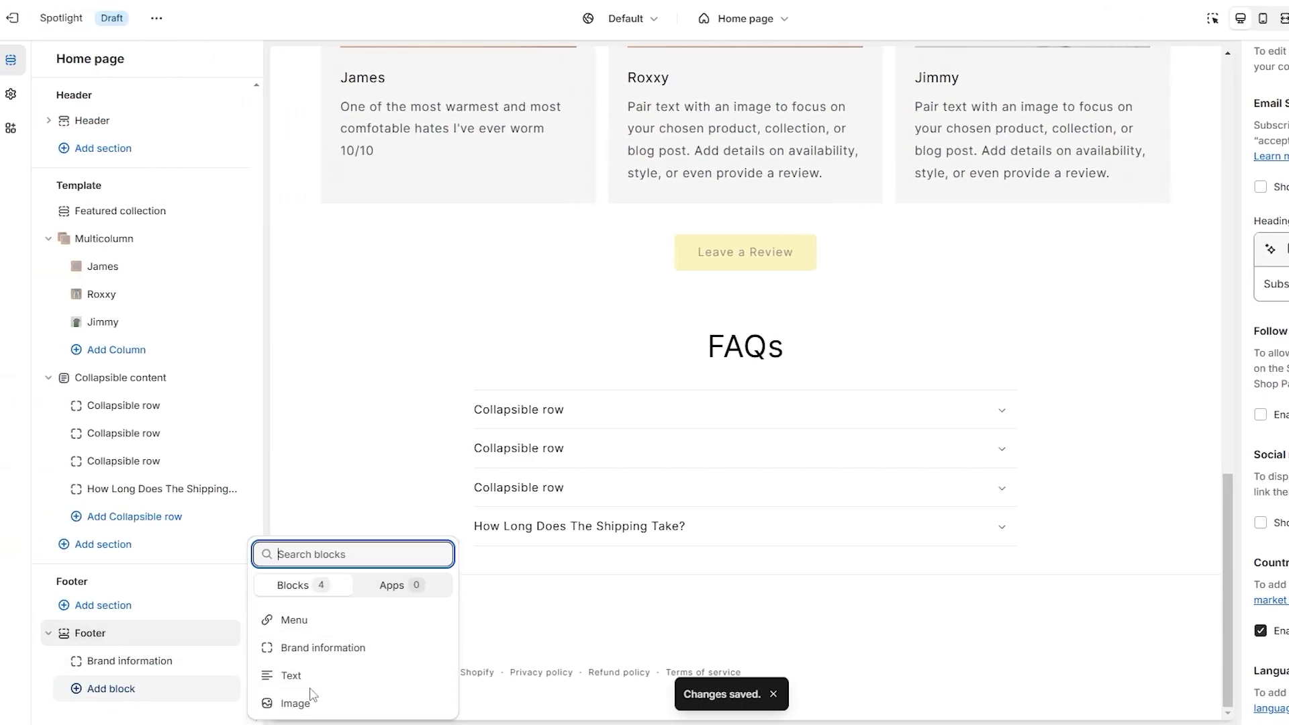
left_click(360, 630)
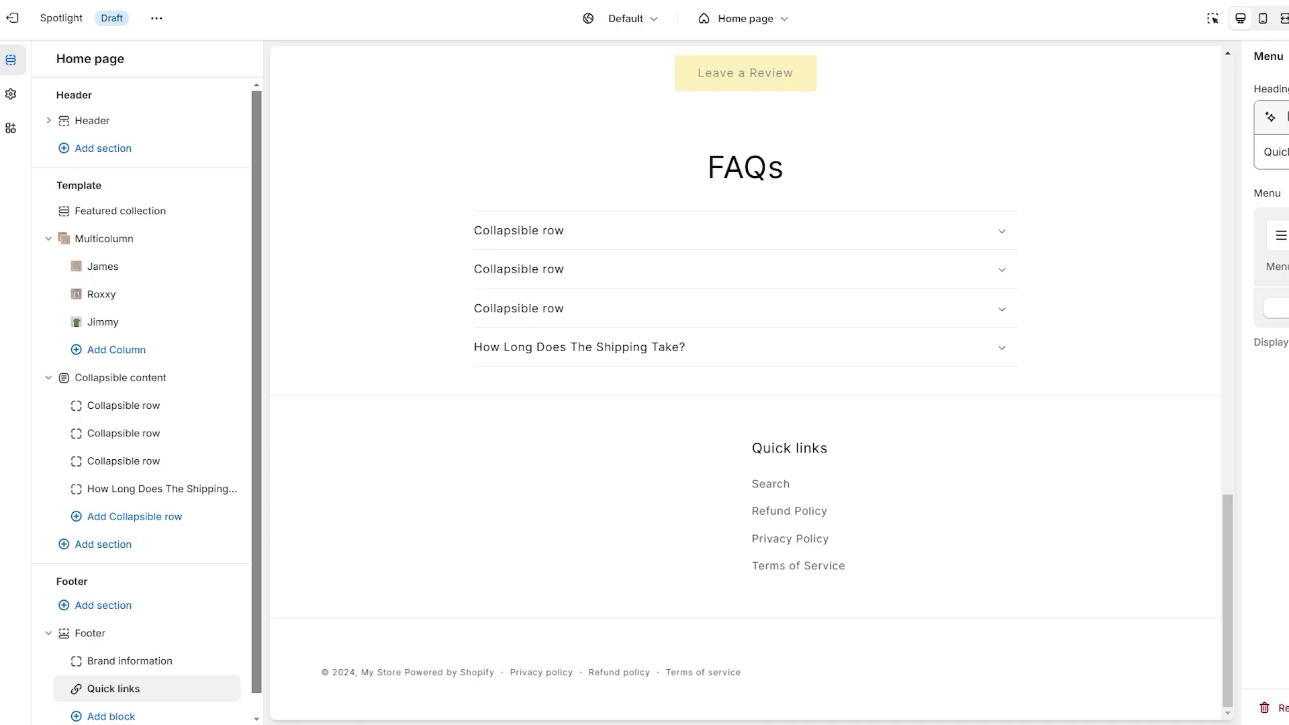
Step: Look over the menus available for the footer's Quick links block and add a Brand information block to the footer
left_click(1281, 309)
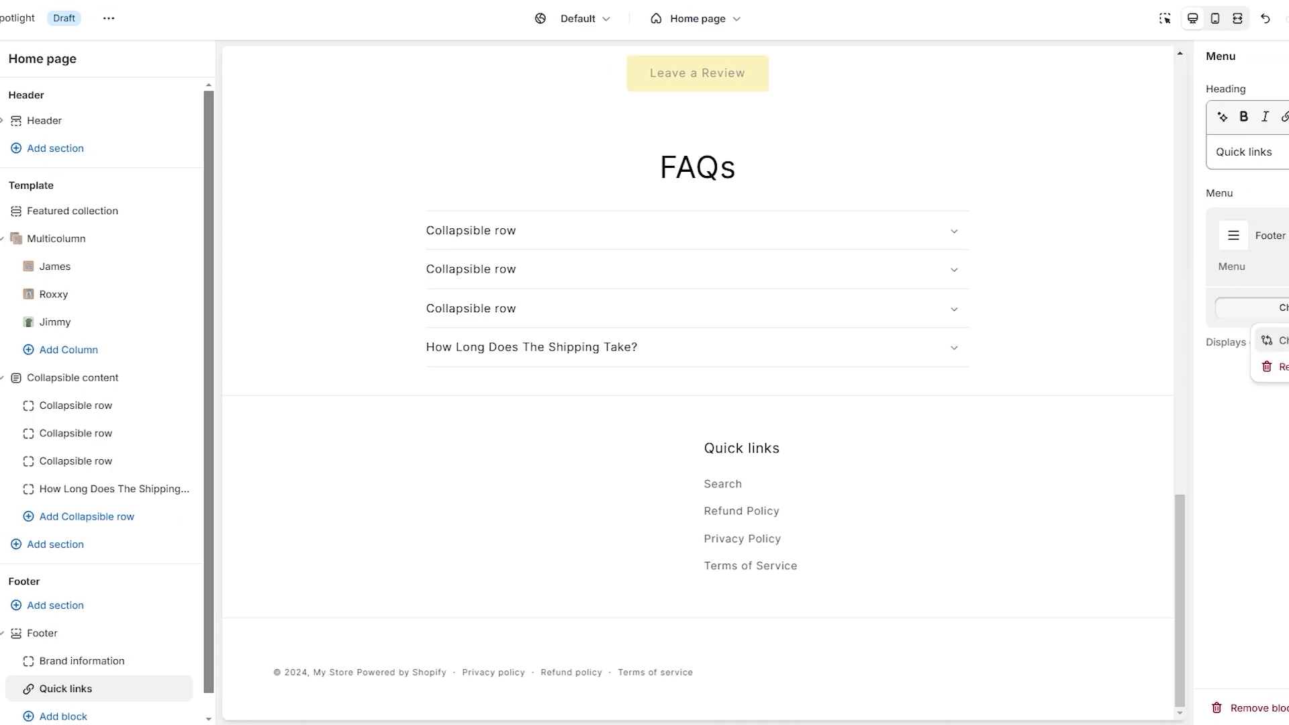
left_click(1278, 340)
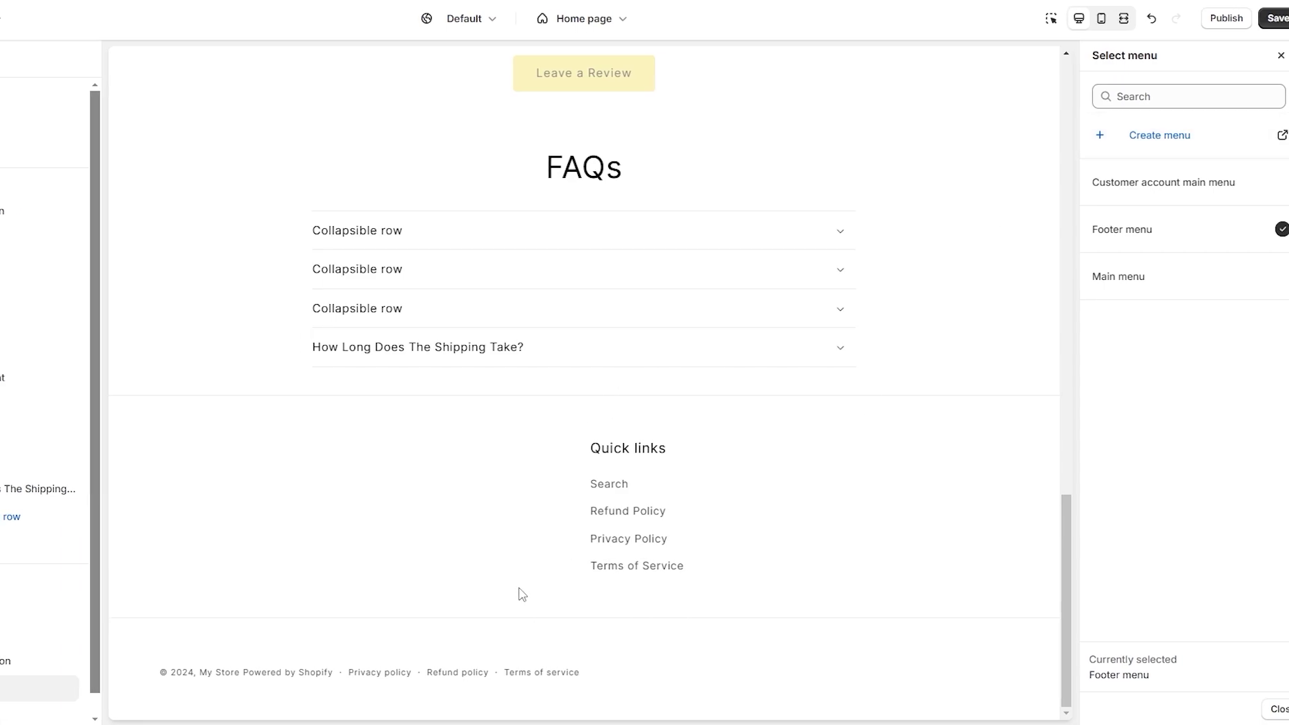
left_click(90, 692)
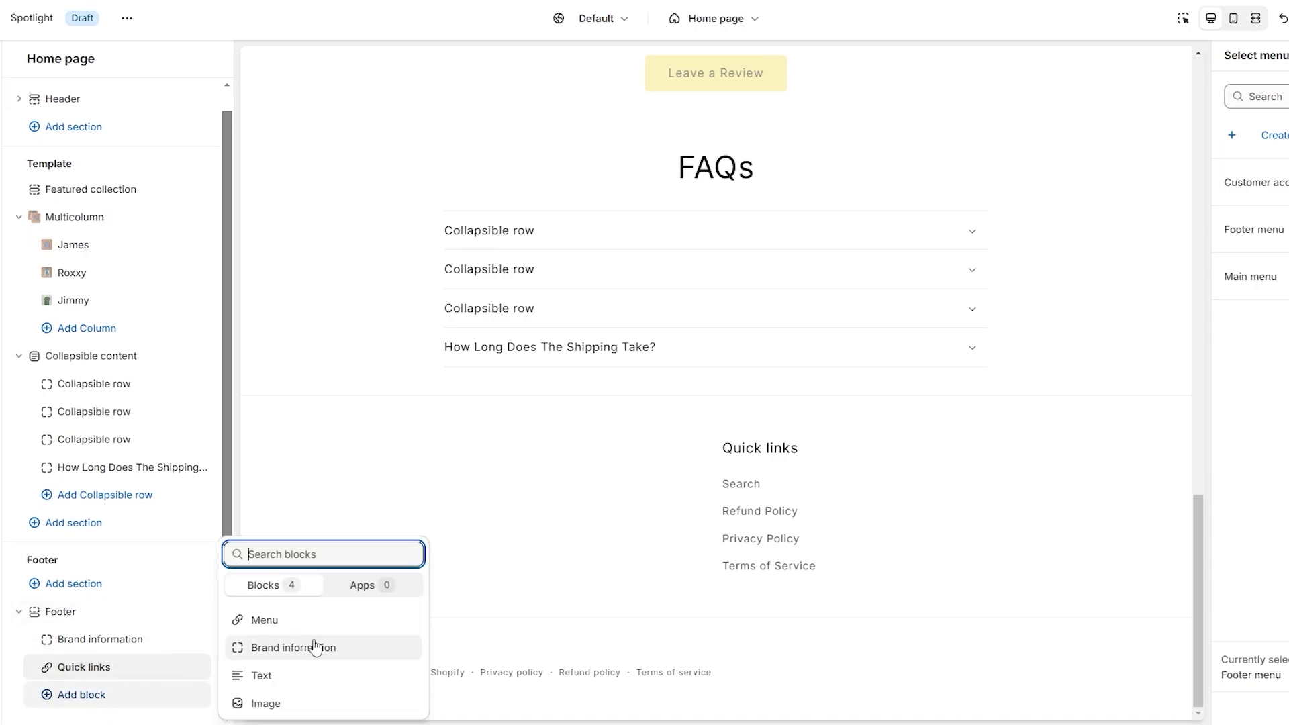
left_click(324, 647)
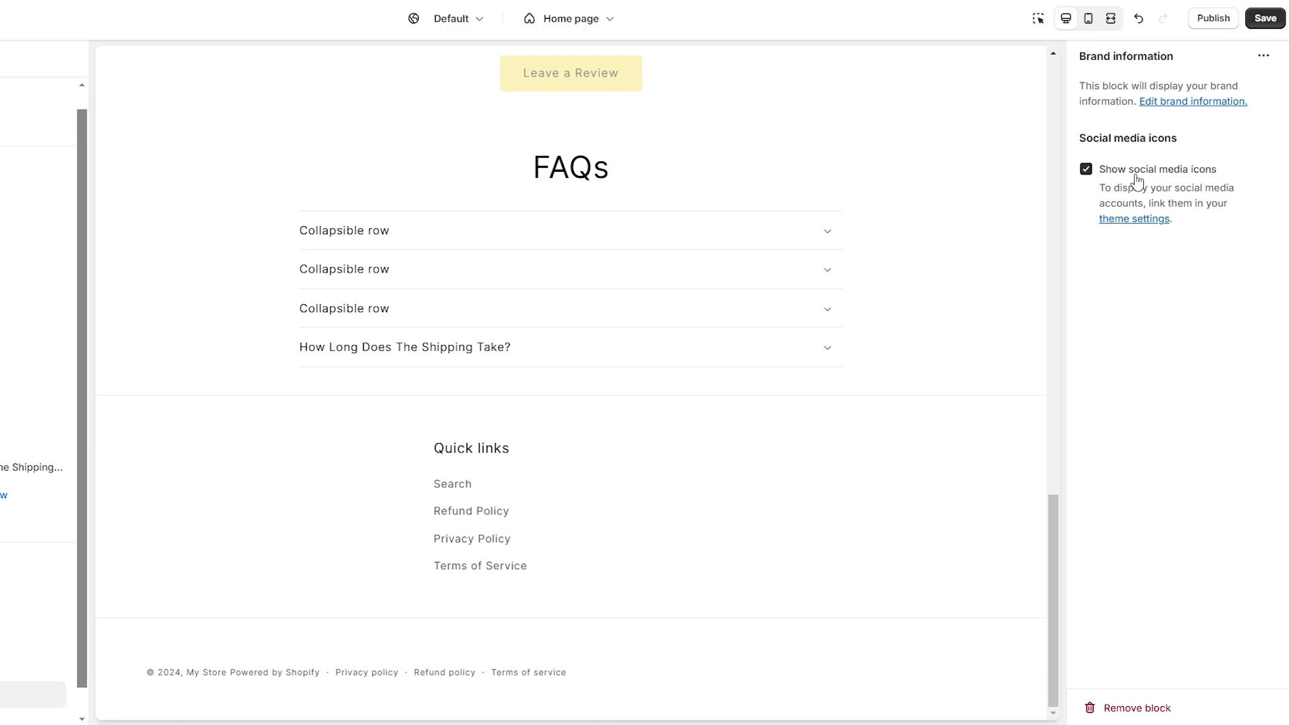
Step: Examine the social account link fields, from Facebook to Vimeo, in the theme's Social media settings
left_click(1140, 220)
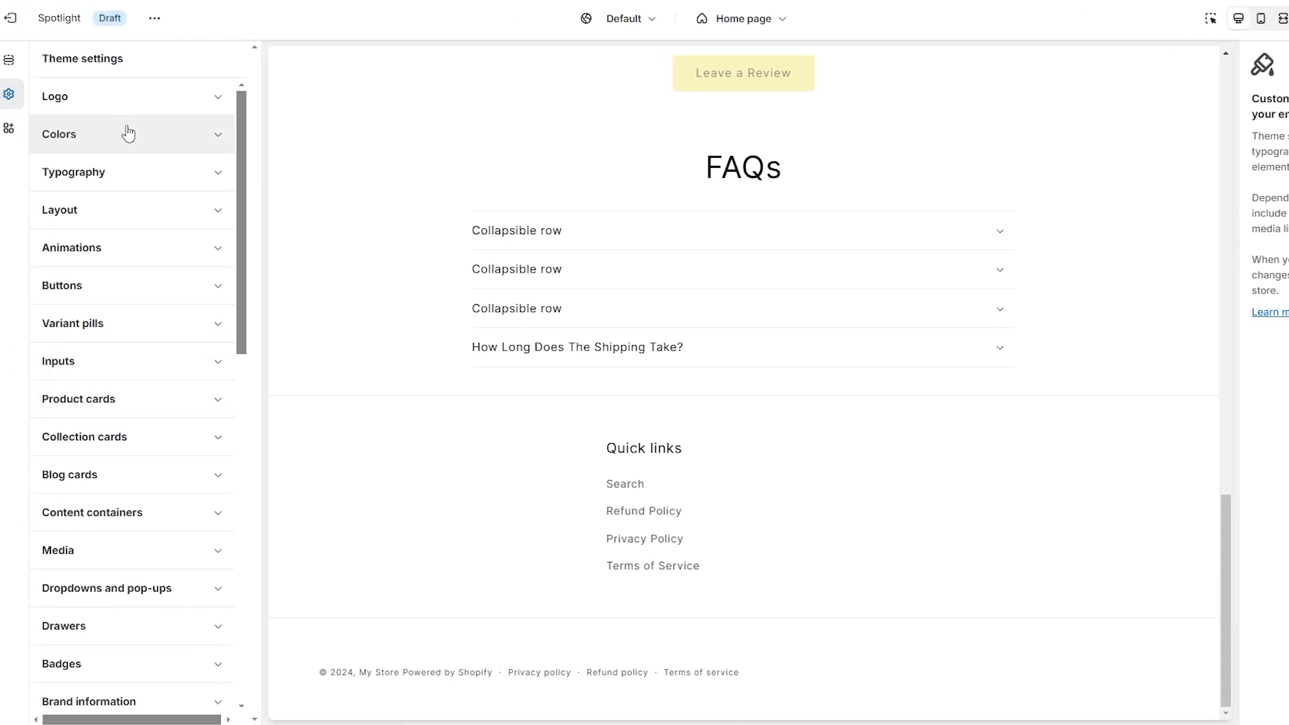
scroll(201, 302, "down", 5)
left_click(161, 351)
scroll(161, 415, "down", 2)
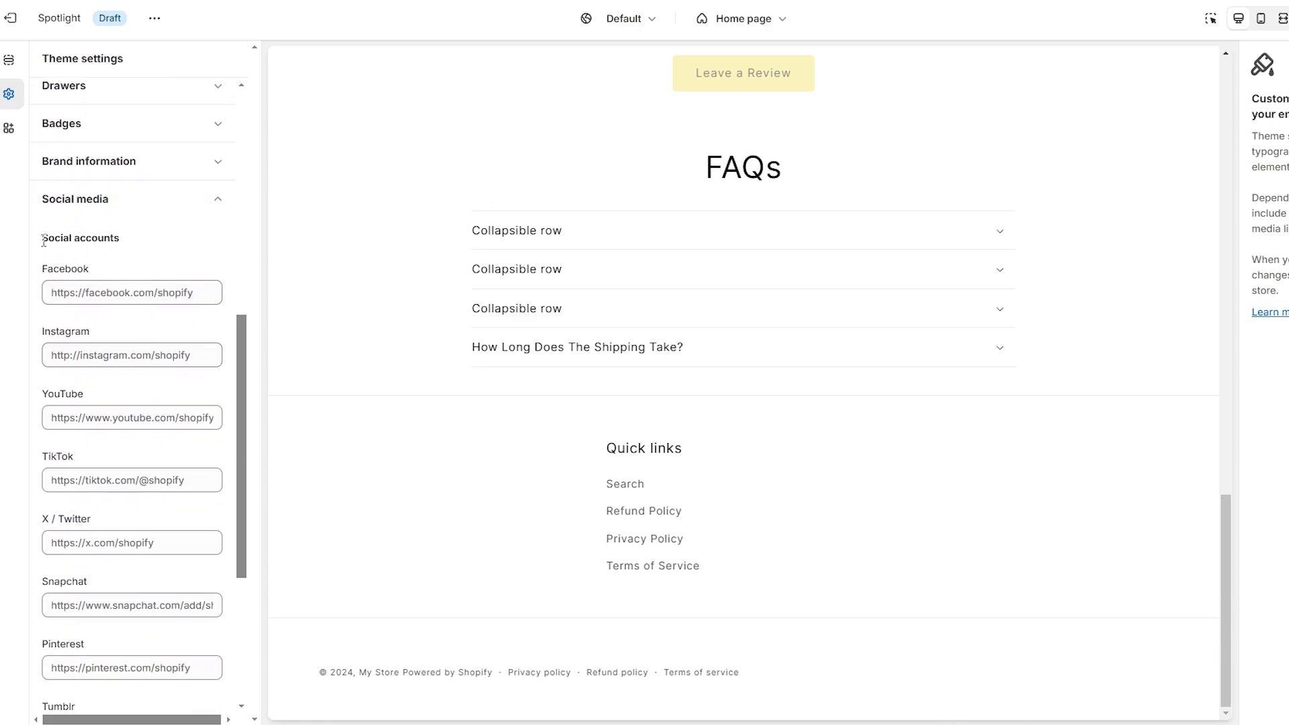
left_click_drag(44, 241, 115, 249)
left_click(83, 300)
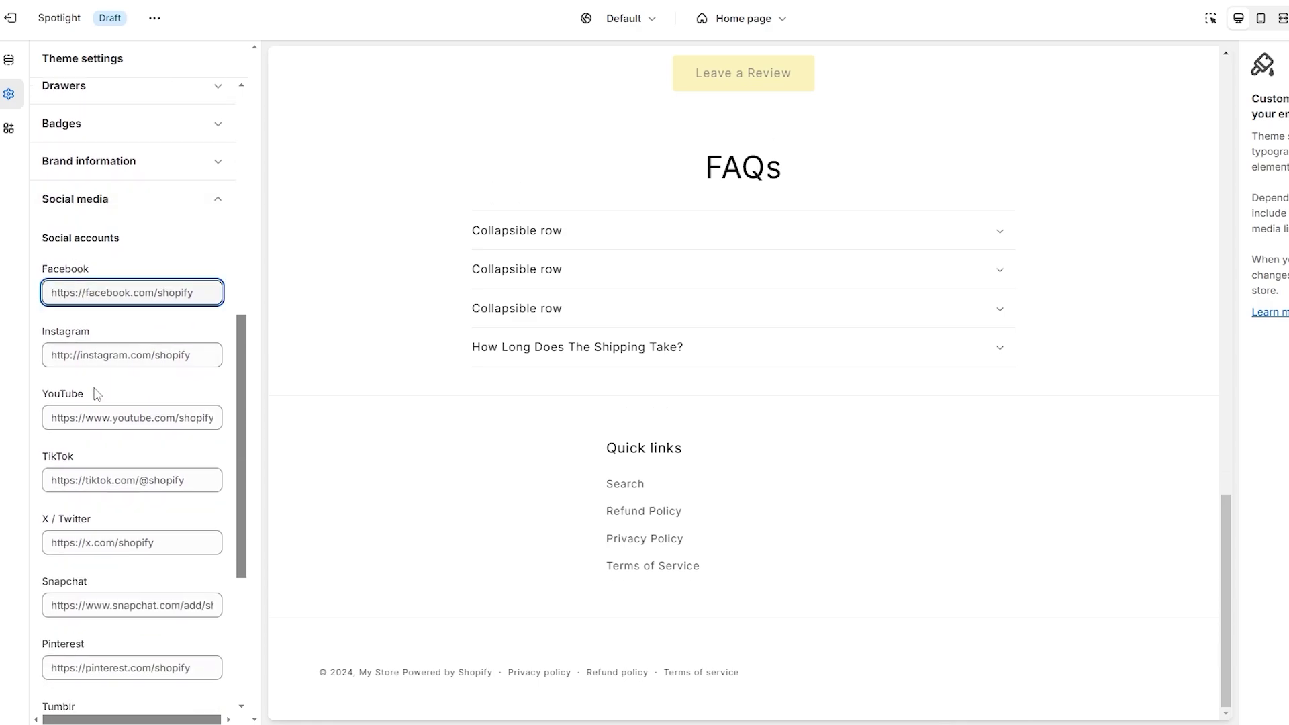
scroll(156, 511, "down", 2)
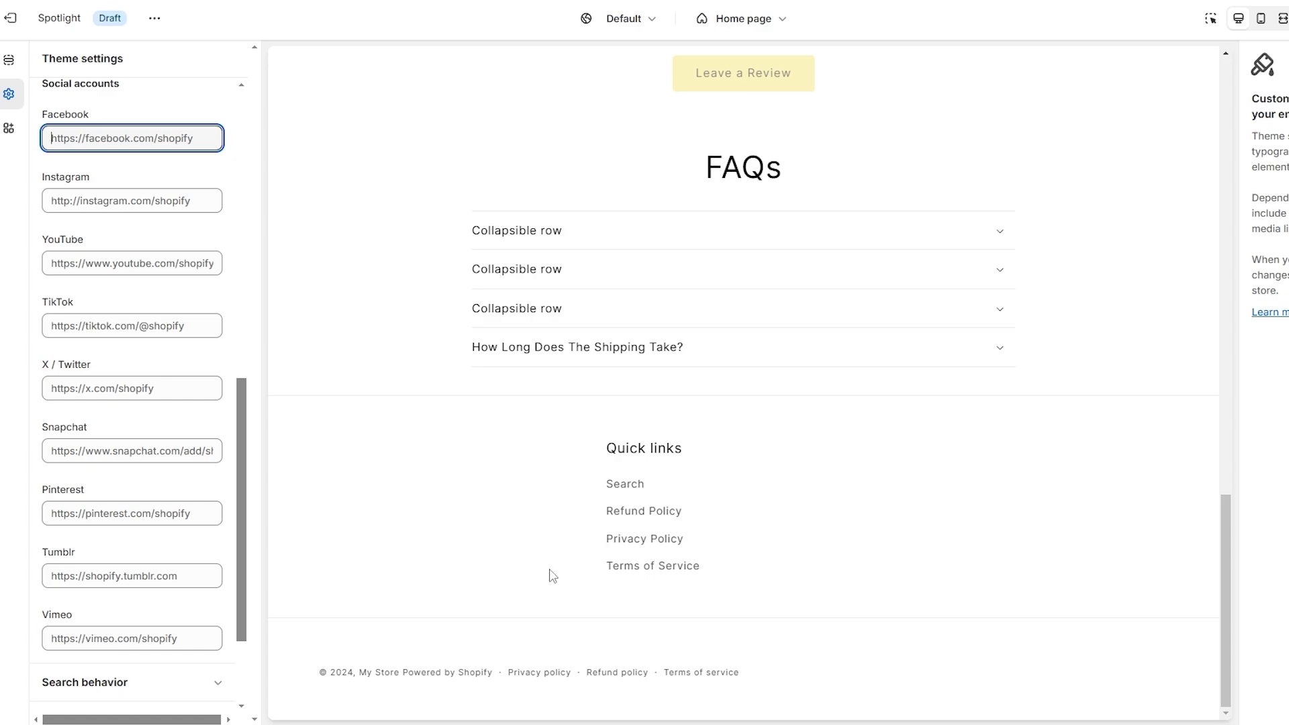
scroll(148, 369, "up", 4)
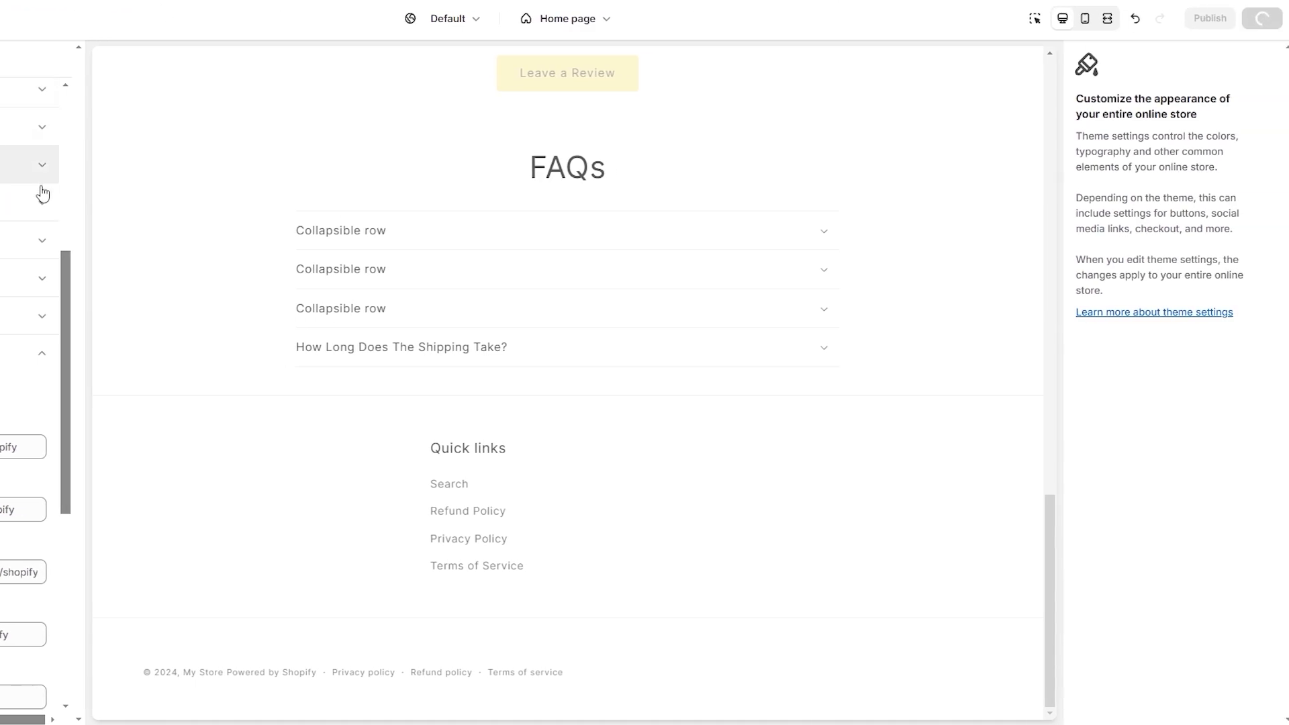
Step: Save the theme changes and return to the store's Themes page, bringing the Spotlight entry in the theme library into view
key("ctrl+s")
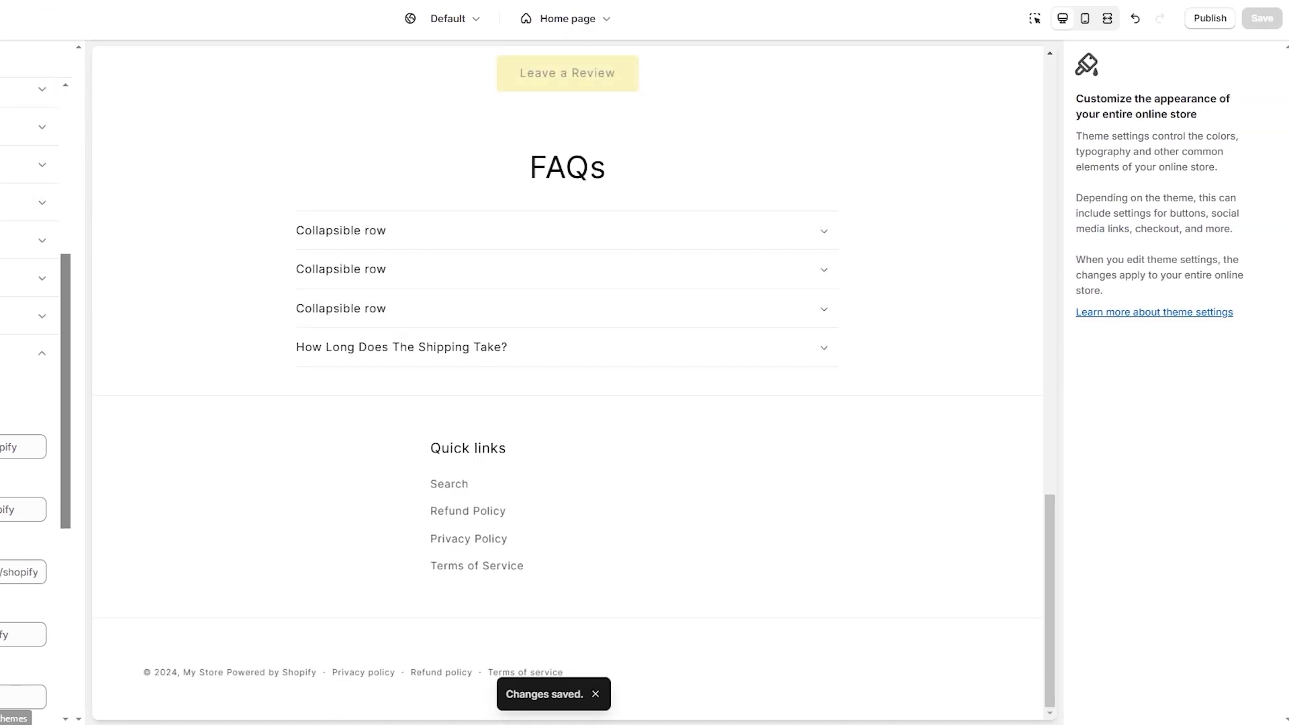
left_click(9, 702)
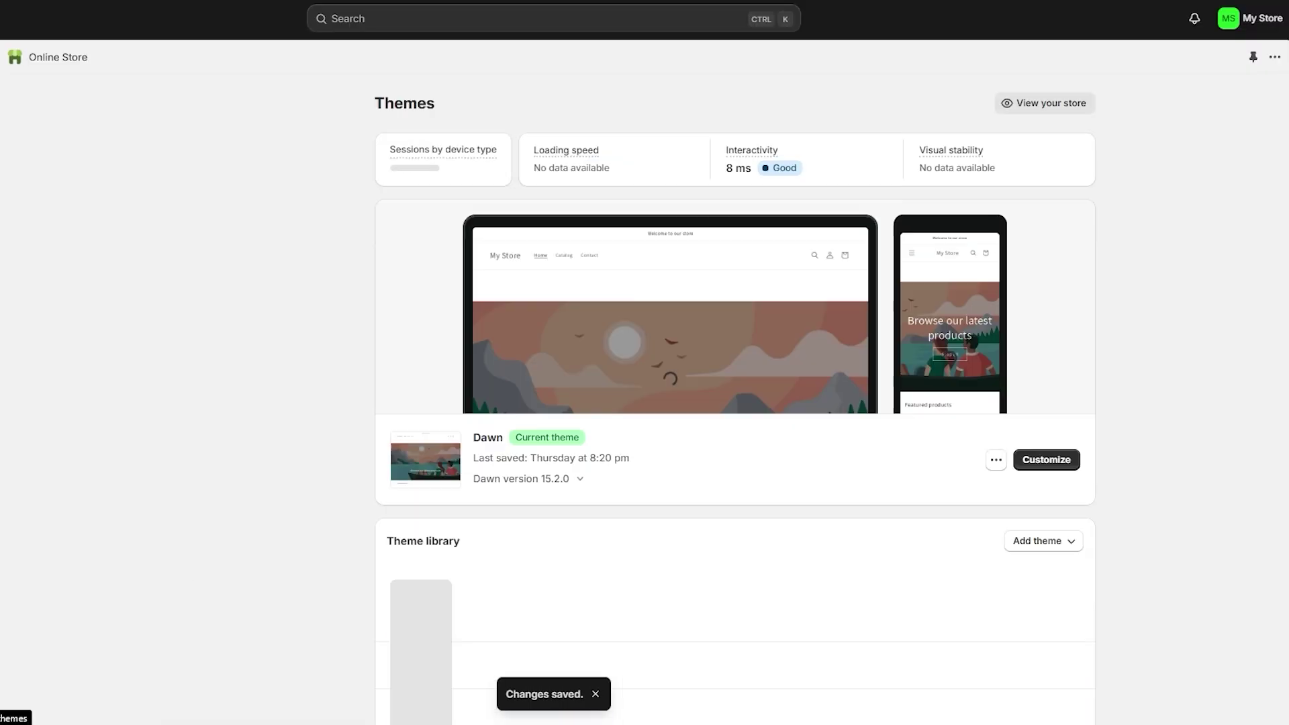
scroll(1042, 492, "down", 5)
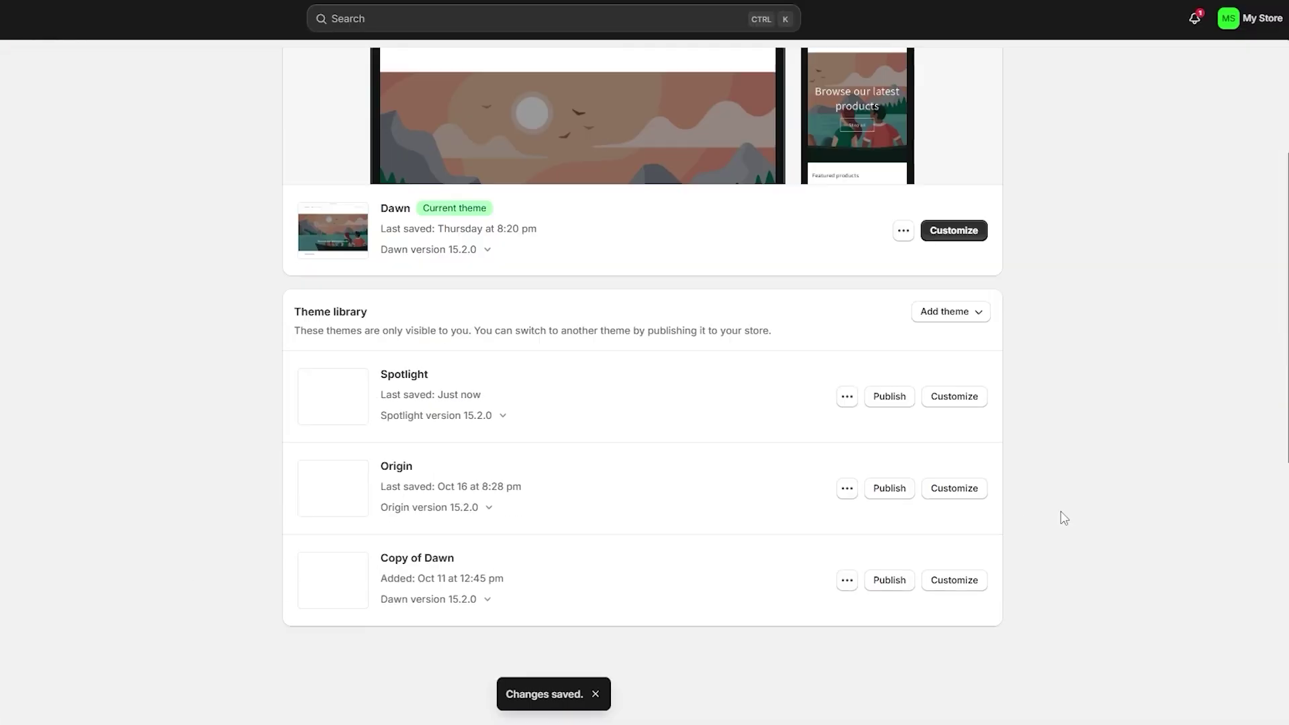